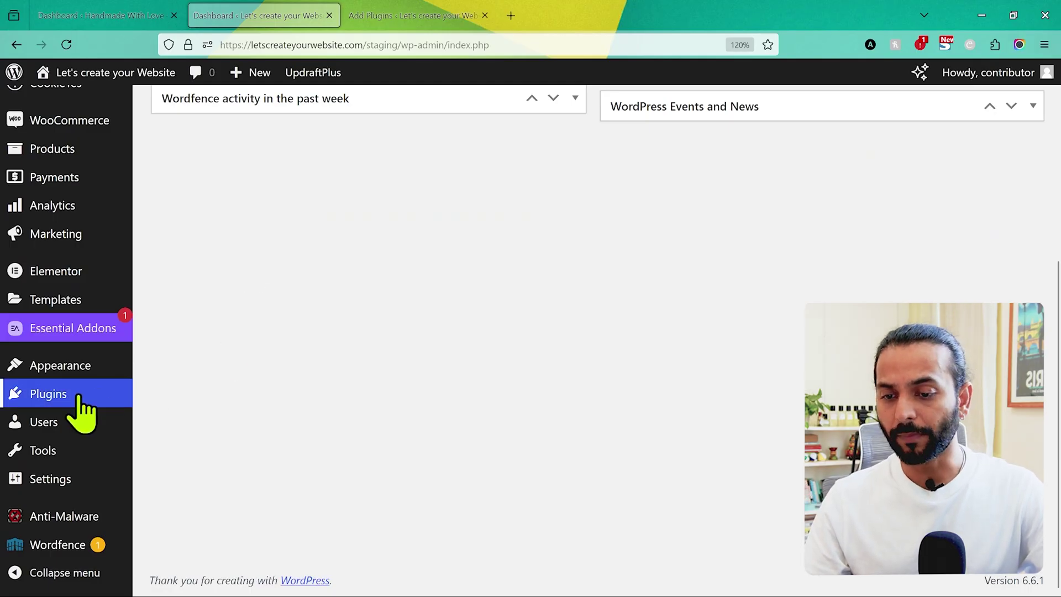
Step: Search the plugin directory for "AISEO", then install and activate the All in One SEO plugin
{"action": "mouse_move", "coordinate": [81, 407]}
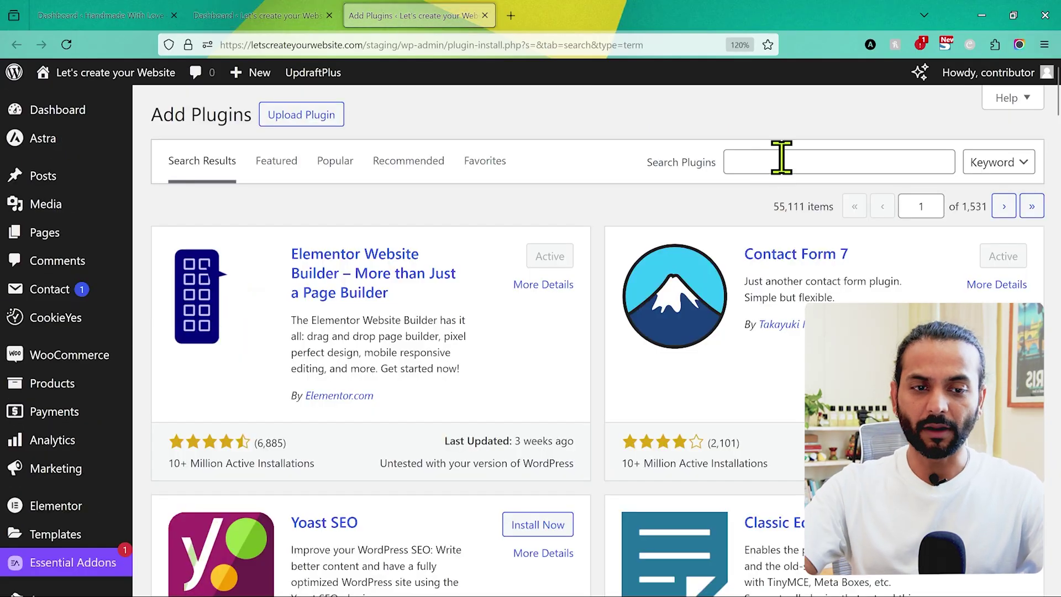
{"action": "left_click", "coordinate": [781, 159]}
{"action": "type", "text": "AISEO"}
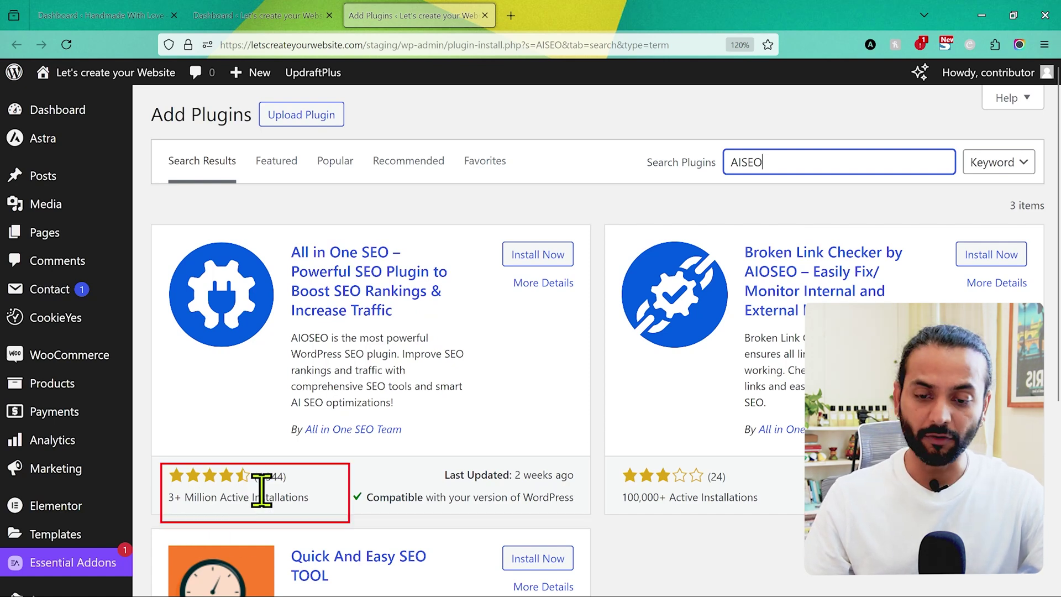
{"action": "left_click", "coordinate": [542, 254]}
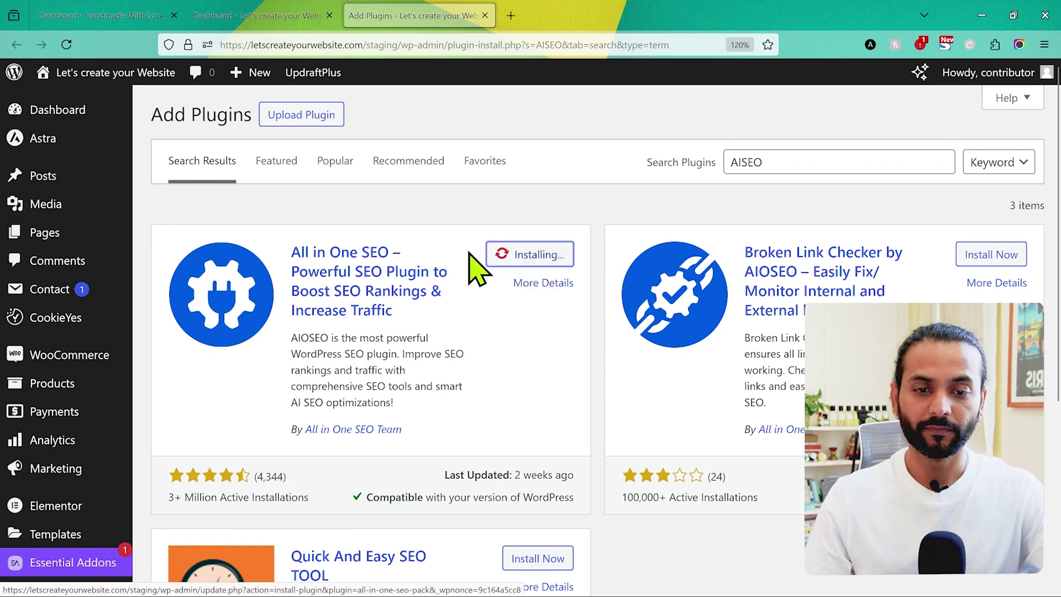
{"action": "left_click", "coordinate": [555, 255]}
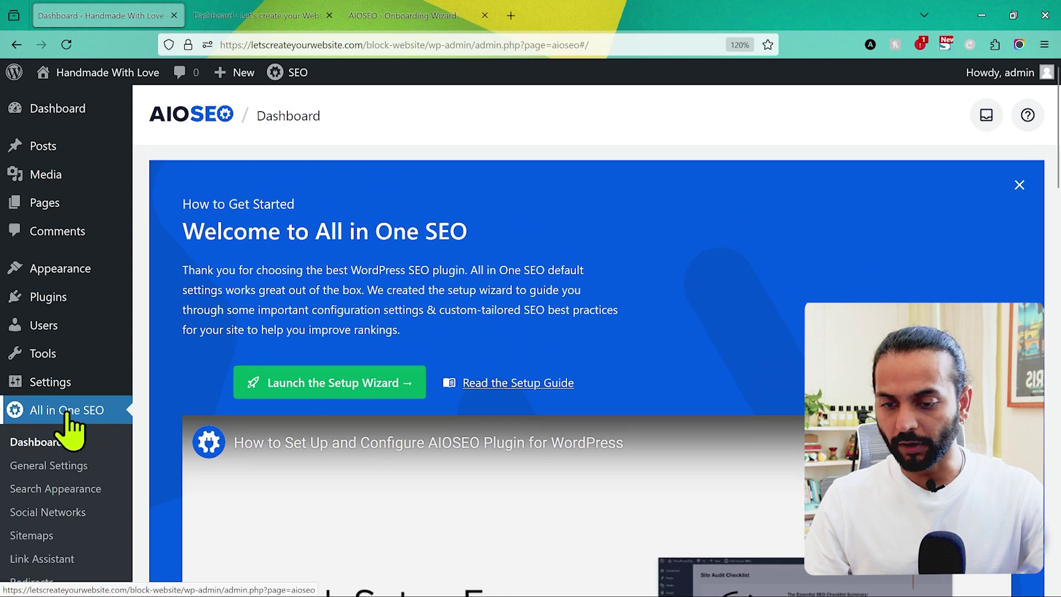
Step: Launch the setup wizard from the All in One SEO dashboard of the Handmade With Love site
{"action": "scroll", "coordinate": [70, 427], "scroll_direction": "down", "scroll_amount": 1}
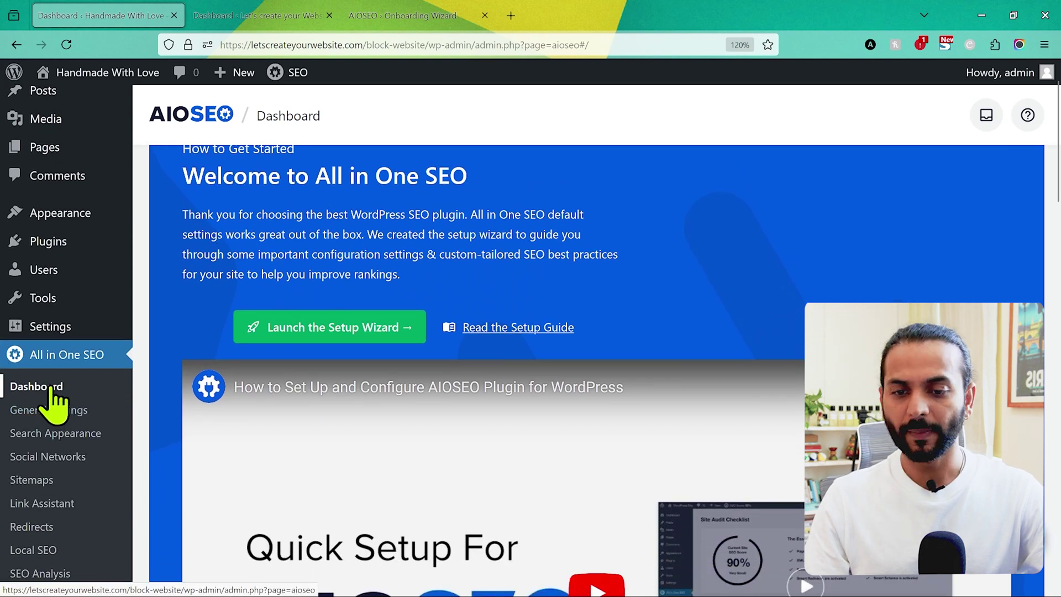
{"action": "scroll", "coordinate": [53, 402], "scroll_direction": "up", "scroll_amount": 1}
{"action": "left_click", "coordinate": [318, 388]}
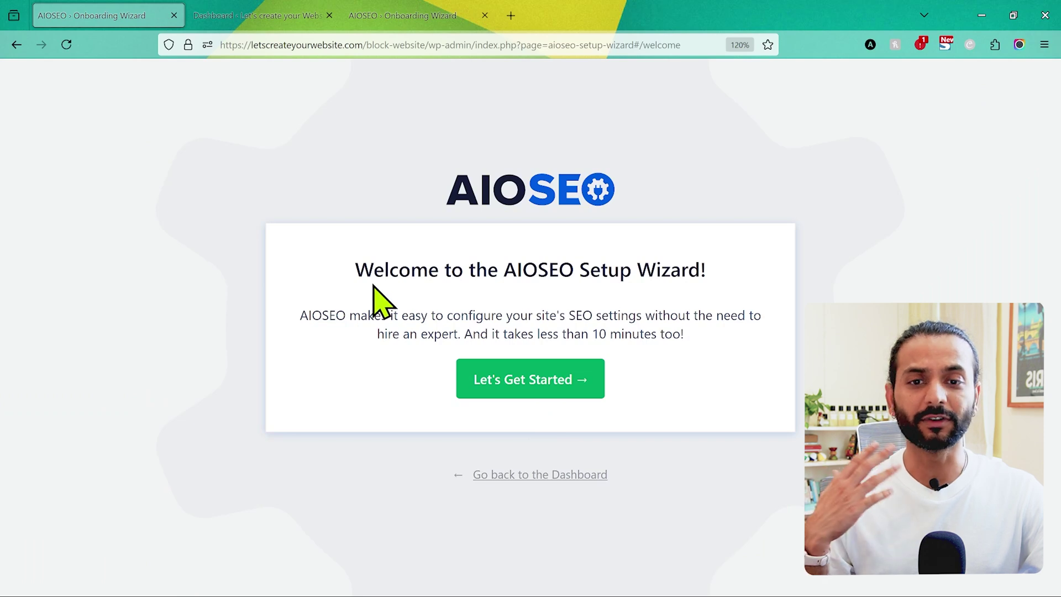
Step: Switch to the staging site's onboarding wizard, start it and review the website category options
{"action": "left_click", "coordinate": [402, 20]}
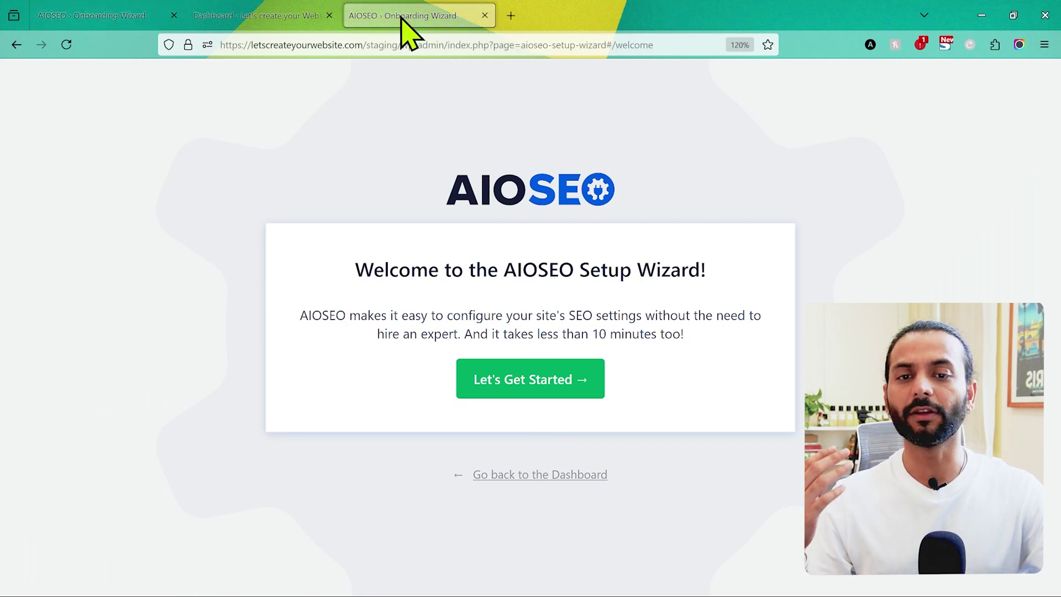
{"action": "left_click", "coordinate": [532, 379]}
{"action": "scroll", "coordinate": [374, 282], "scroll_direction": "down", "scroll_amount": 3}
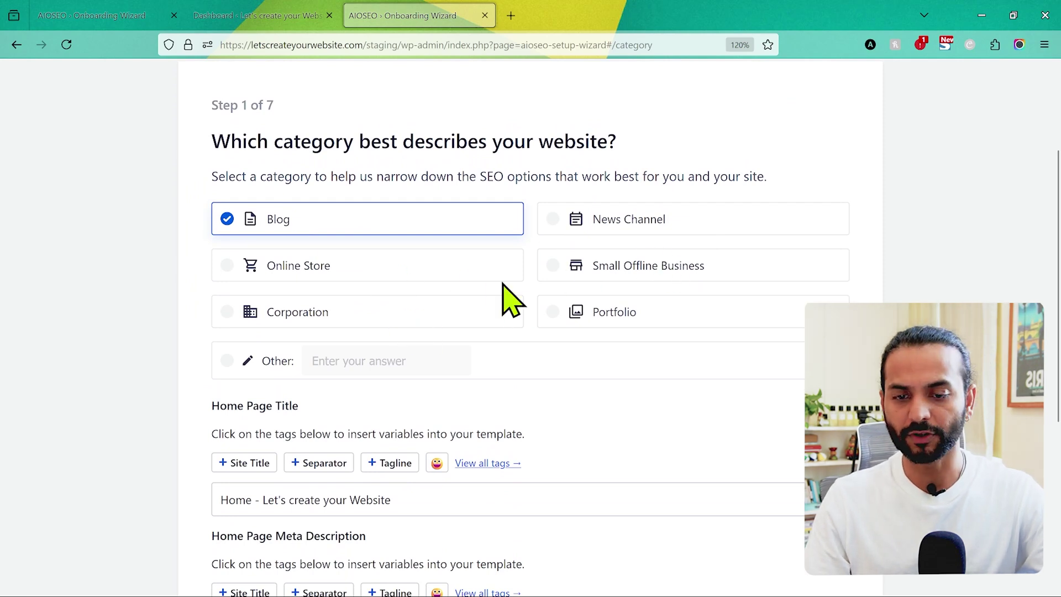
{"action": "scroll", "coordinate": [456, 349], "scroll_direction": "down", "scroll_amount": 1}
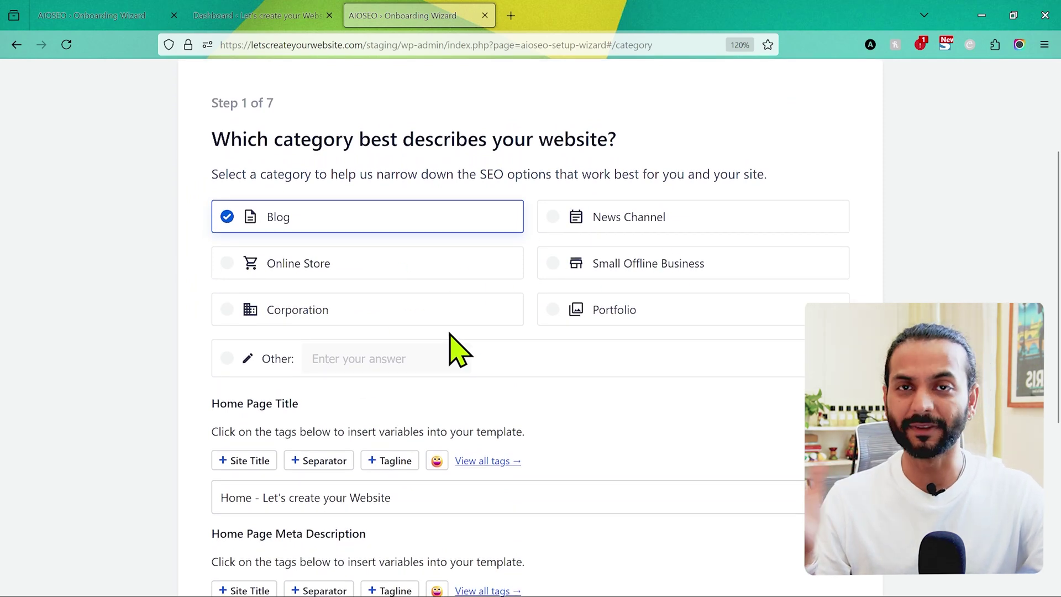
{"action": "scroll", "coordinate": [457, 349], "scroll_direction": "down", "scroll_amount": 2}
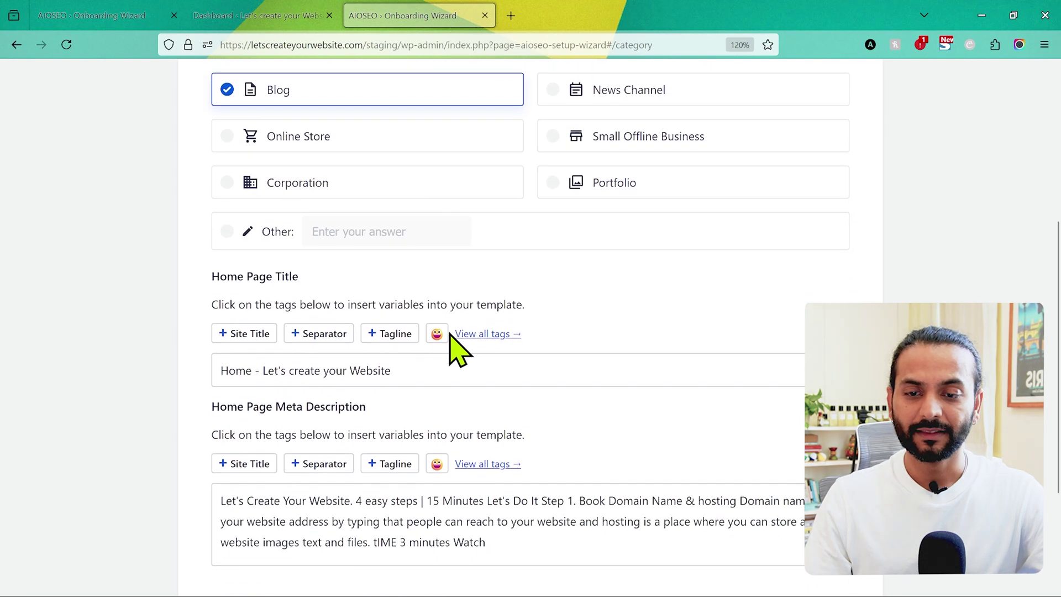
Step: Replace the Home Page Title with "HOW TO CREATE A WEBSITE"
{"action": "scroll", "coordinate": [414, 328], "scroll_direction": "down", "scroll_amount": 1}
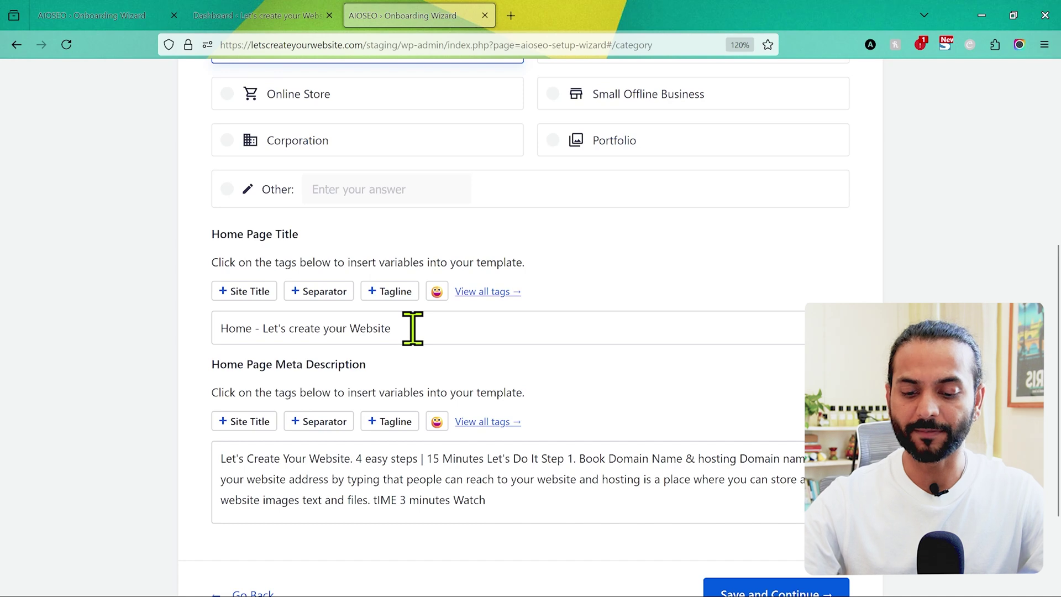
{"action": "left_click", "coordinate": [412, 328]}
{"action": "key", "text": "ctrl+a"}
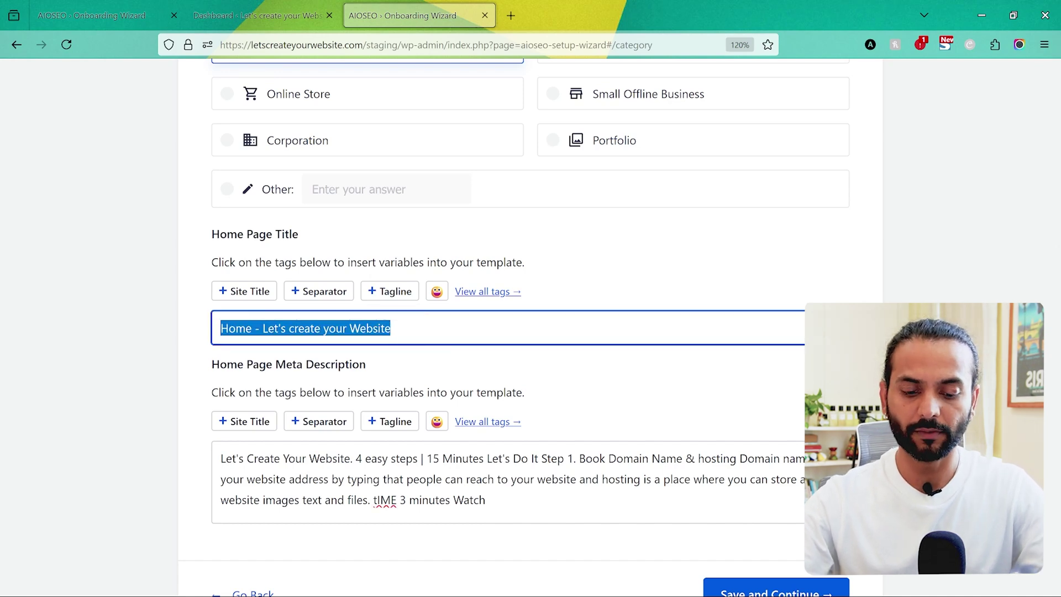
{"action": "type", "text": "HOW TO CREATE A WEBSITE"}
Step: Set the meta description to "Learn website development with comprehensive tutorials, step-by-step guides, and expert tips. Master HTML, CSS, JavaScript, and more. Start building your professional websites today!"
{"action": "left_click", "coordinate": [468, 486]}
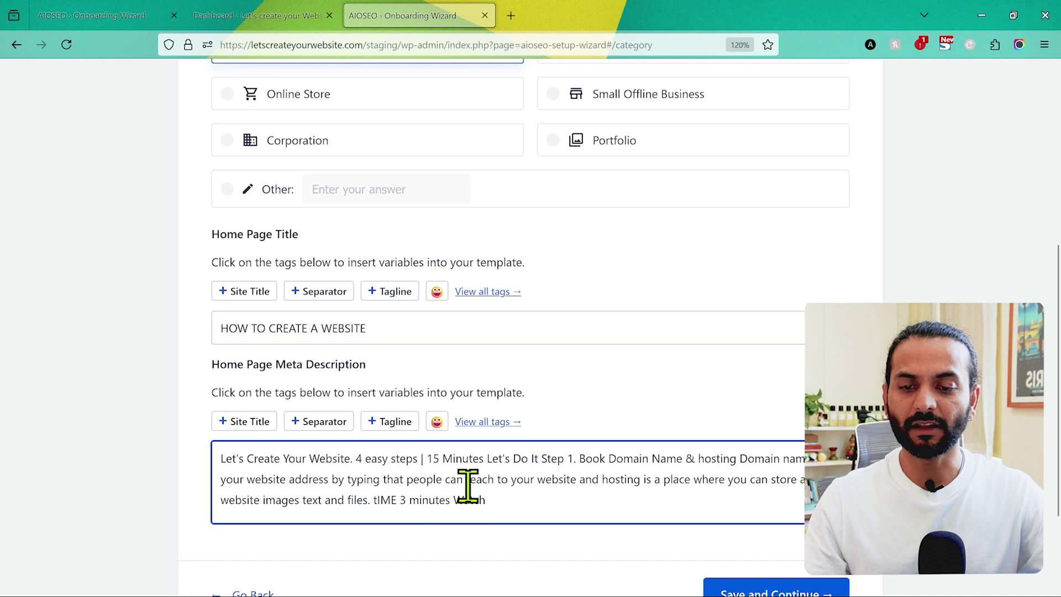
{"action": "scroll", "coordinate": [469, 486], "scroll_direction": "down", "scroll_amount": 2}
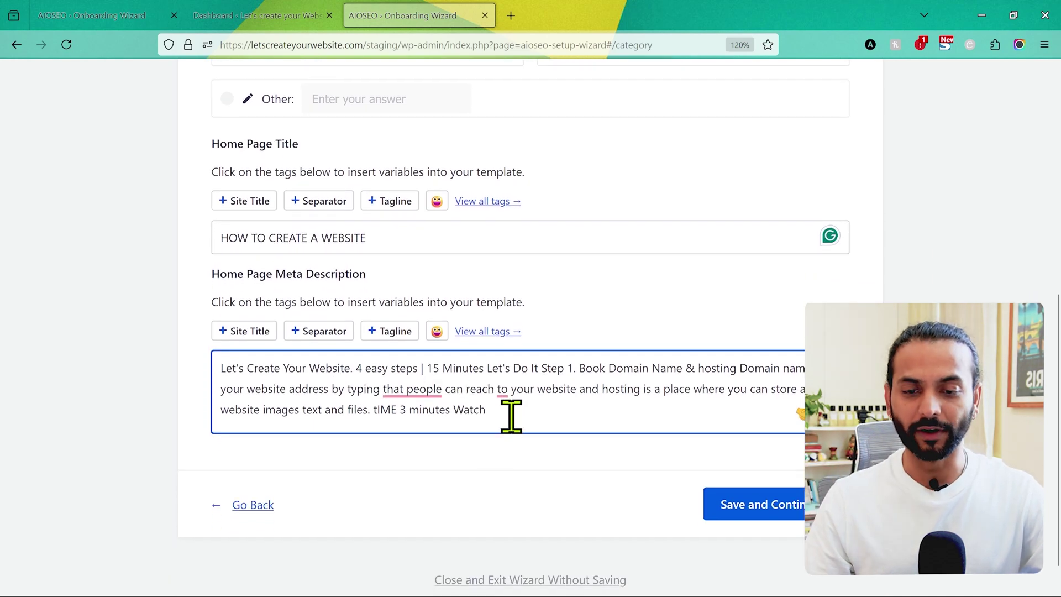
{"action": "left_click_drag", "start_coordinate": [499, 413], "coordinate": [186, 363]}
{"action": "key", "text": "BackSpace"}
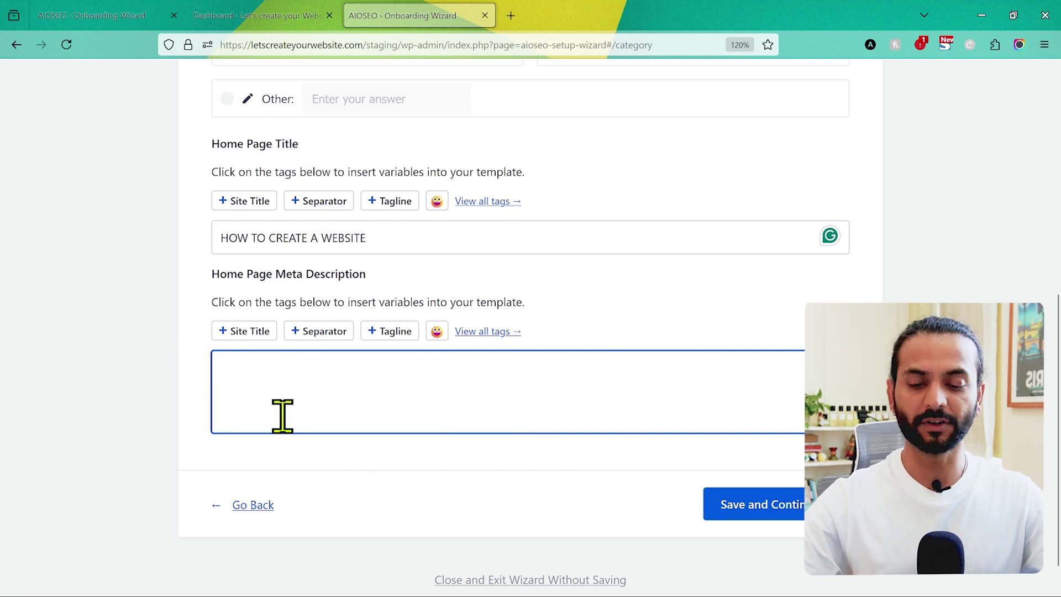
{"action": "type", "text": "Learn website development with comprehensive tutorials, step-by-step guides, and expert tips. Master HTML, CSS, JavaScript, and more. Start building your professional websites today!"}
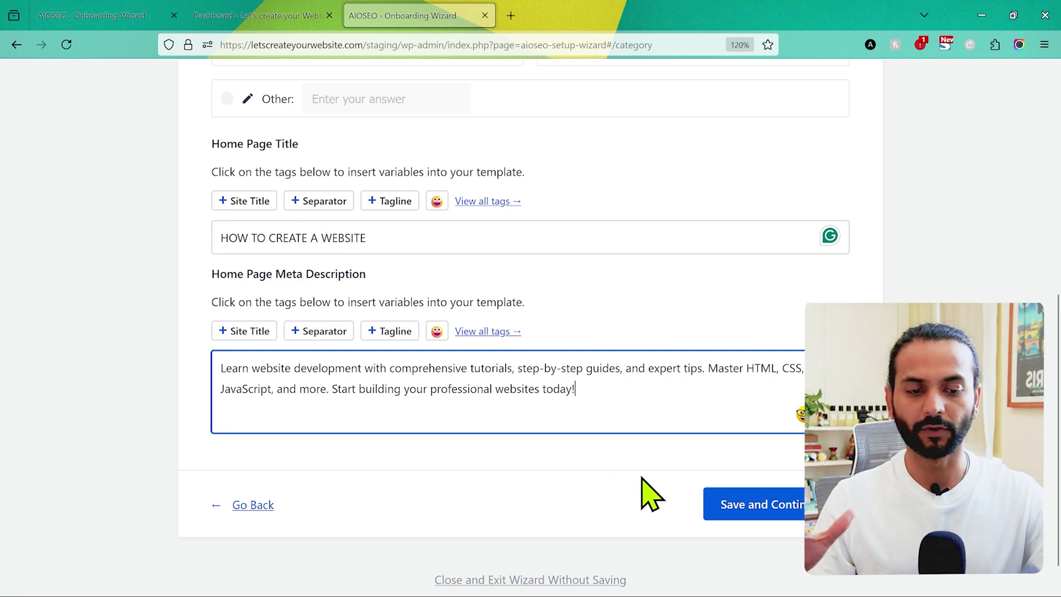
Step: Save the category and home page details and continue to the Additional Site Information step
{"action": "left_click", "coordinate": [770, 506]}
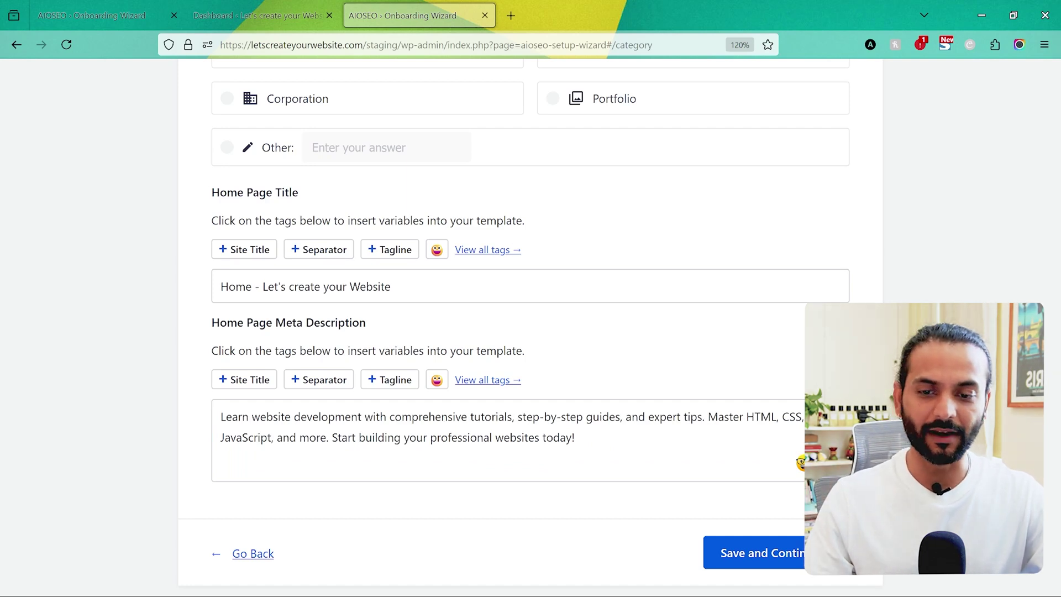
{"action": "left_click", "coordinate": [778, 558]}
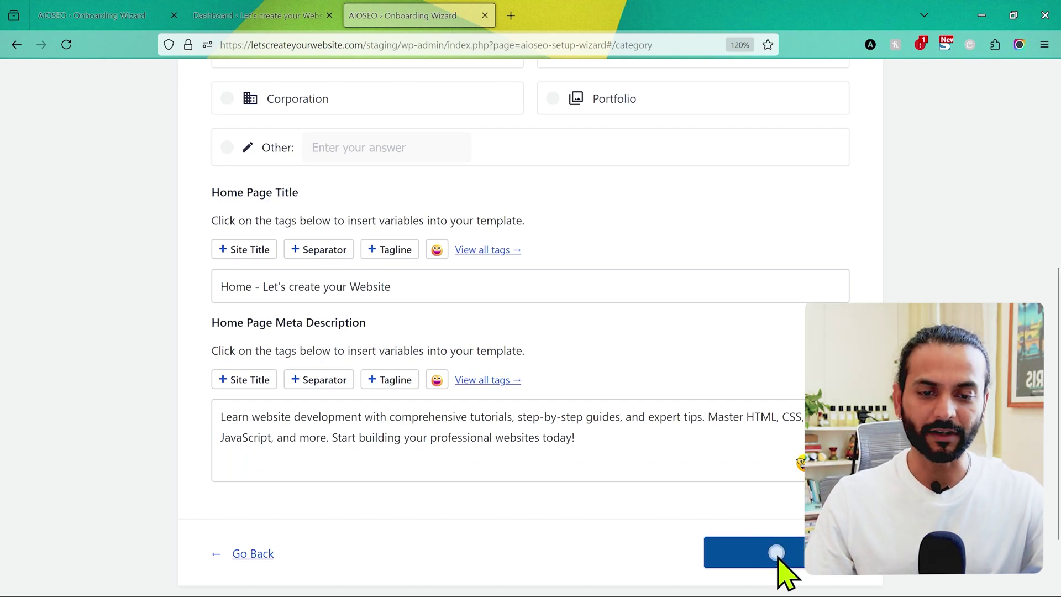
{"action": "scroll", "coordinate": [580, 301], "scroll_direction": "down", "scroll_amount": 1}
{"action": "scroll", "coordinate": [588, 316], "scroll_direction": "down", "scroll_amount": 3}
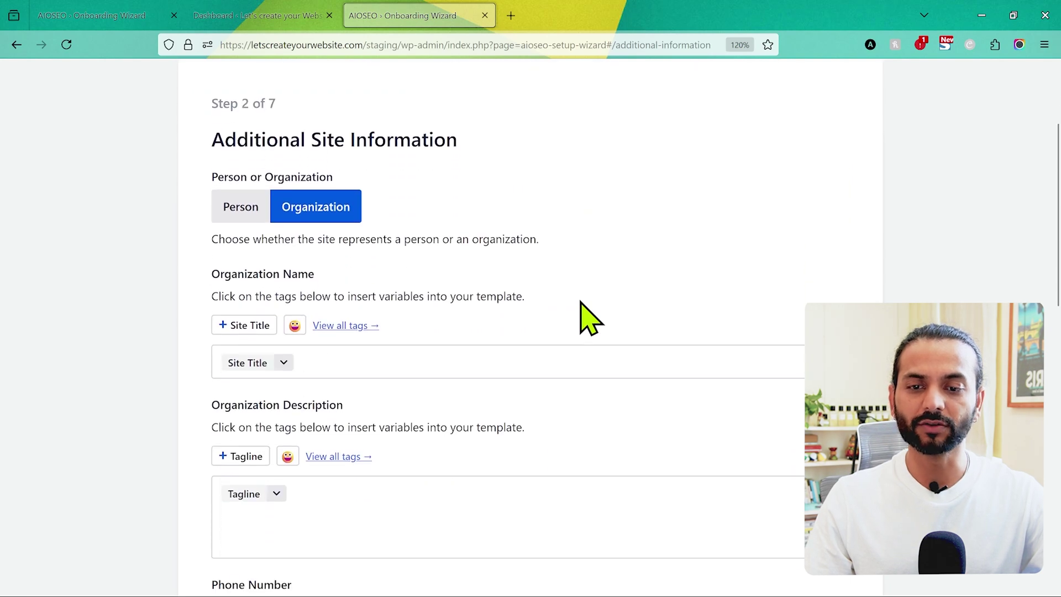
Step: Switch the site representation to Person to view its fields, and set it back to Organization
{"action": "scroll", "coordinate": [575, 315], "scroll_direction": "down", "scroll_amount": 1}
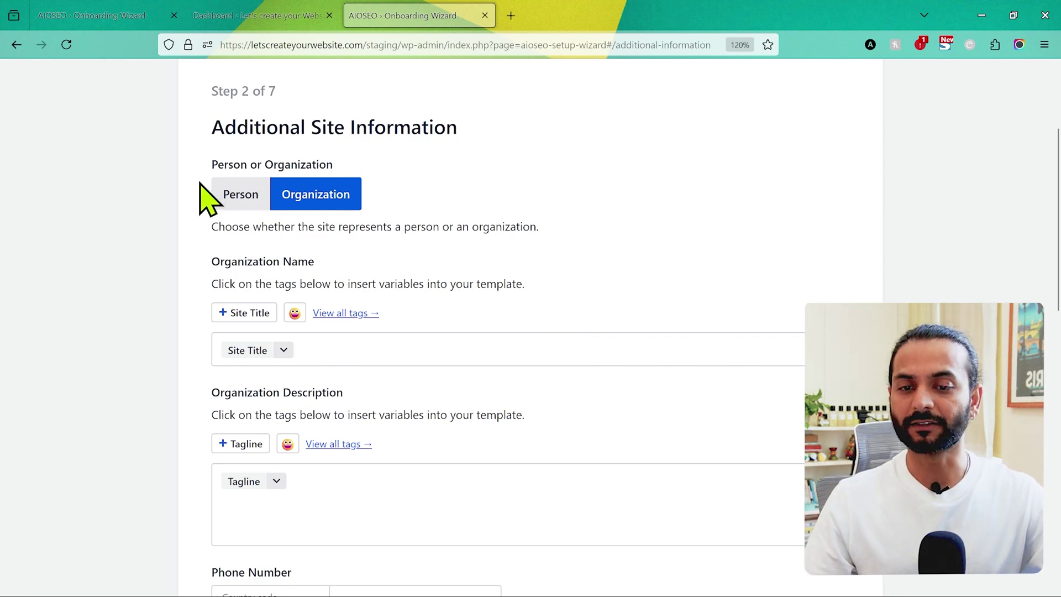
{"action": "scroll", "coordinate": [420, 304], "scroll_direction": "down", "scroll_amount": 1}
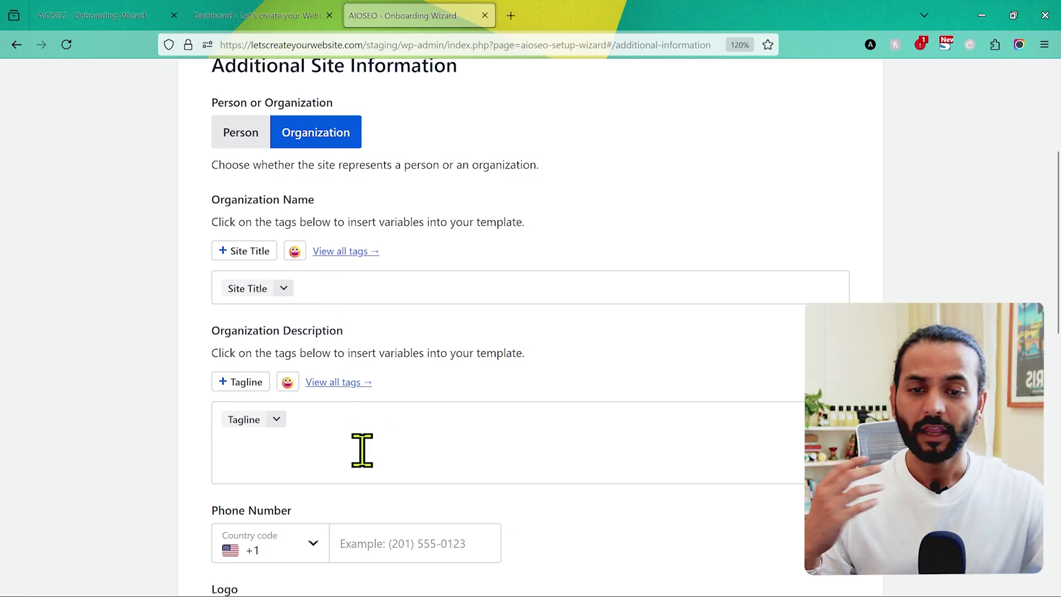
{"action": "left_click", "coordinate": [238, 139]}
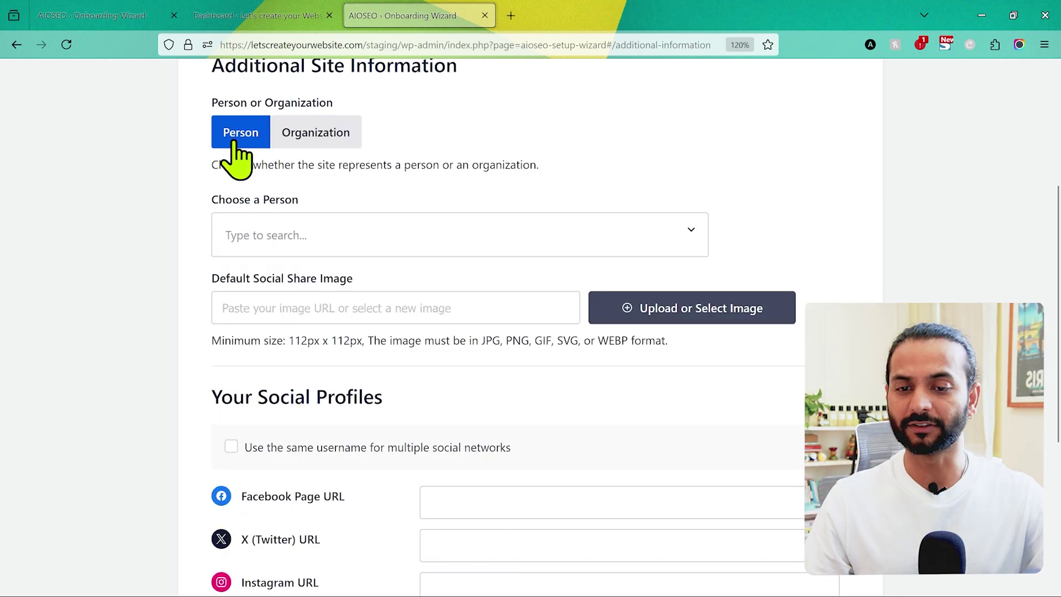
{"action": "scroll", "coordinate": [635, 232], "scroll_direction": "up", "scroll_amount": 2}
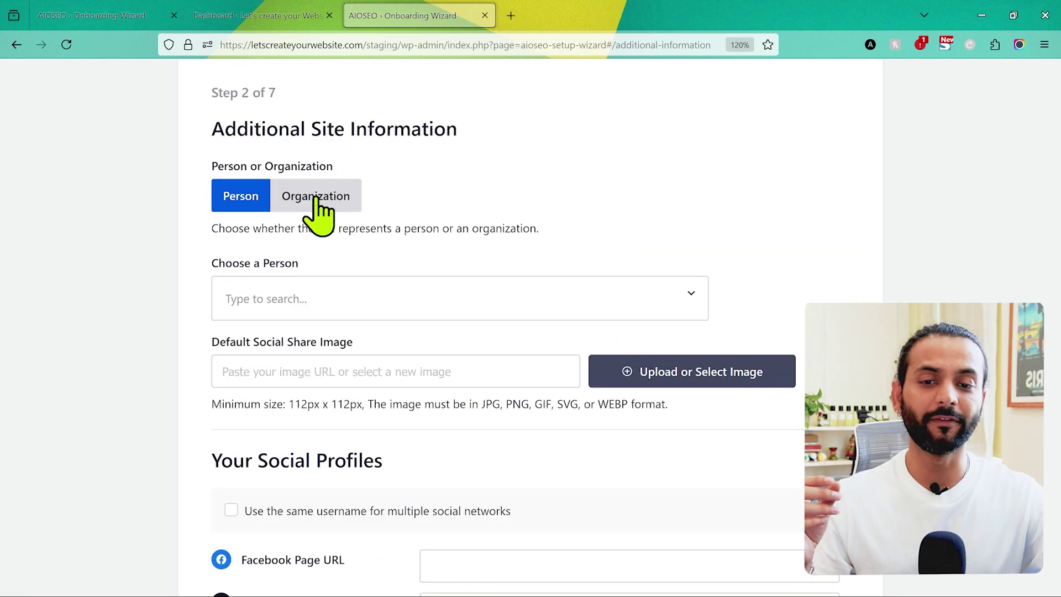
{"action": "left_click", "coordinate": [317, 199]}
Step: Set the phone country code to +33 and use the "Let's Create Your Website" media library image as the organization logo
{"action": "scroll", "coordinate": [492, 270], "scroll_direction": "down", "scroll_amount": 8}
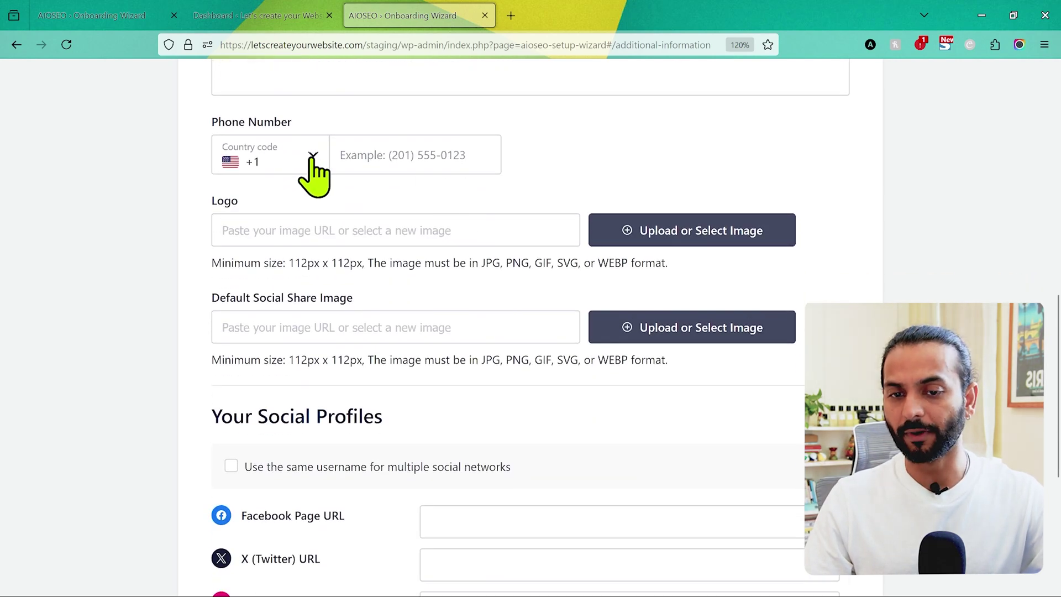
{"action": "left_click", "coordinate": [414, 161]}
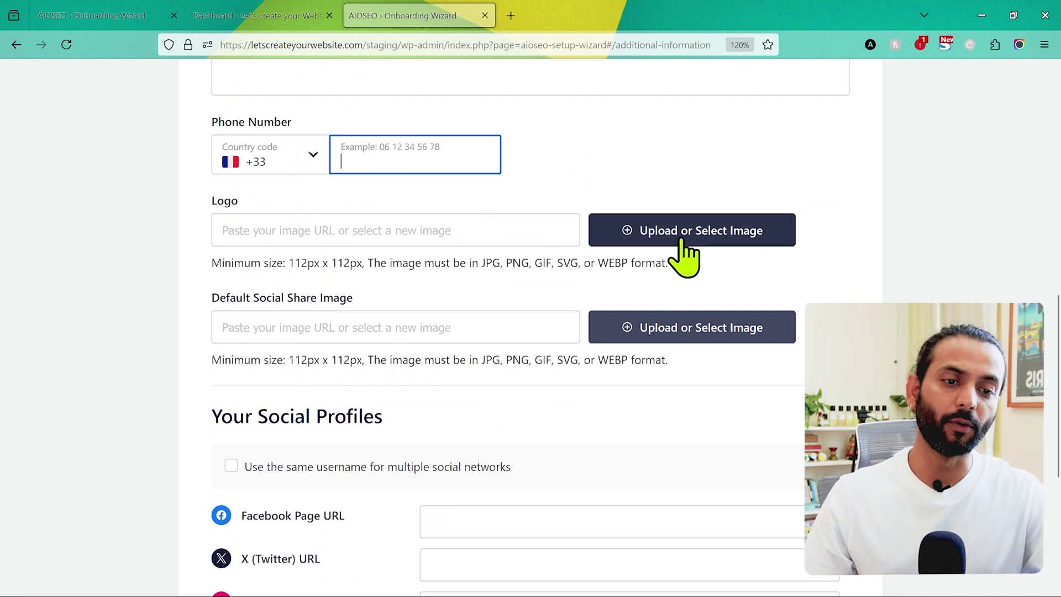
{"action": "left_click", "coordinate": [647, 230]}
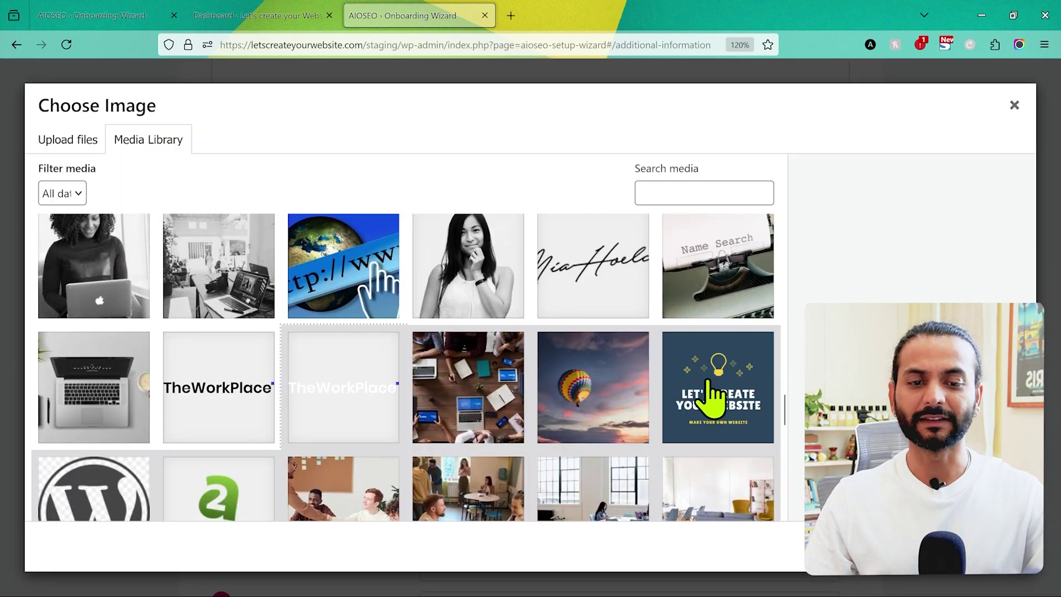
{"action": "left_click", "coordinate": [713, 395]}
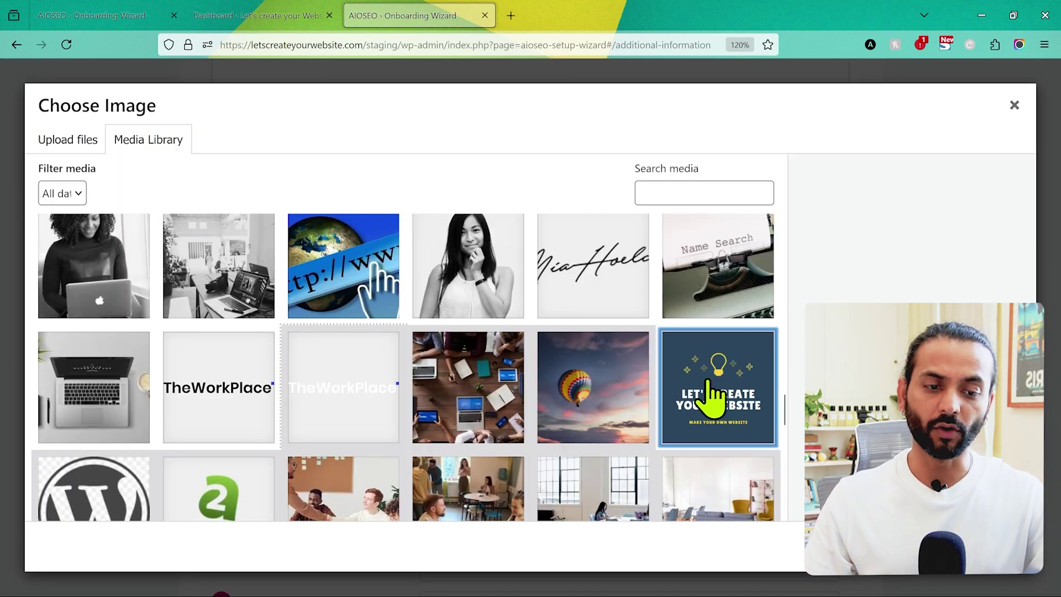
{"action": "left_click", "coordinate": [1006, 550]}
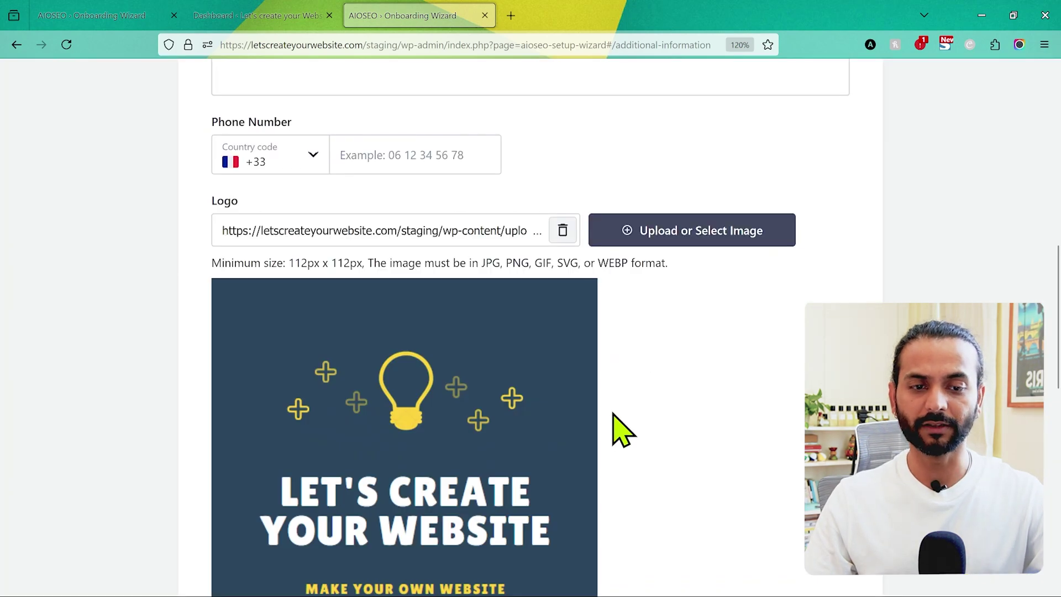
Step: Use the media library photo of a laptop on a wooden café table as the default social share image
{"action": "scroll", "coordinate": [621, 432], "scroll_direction": "down", "scroll_amount": 8}
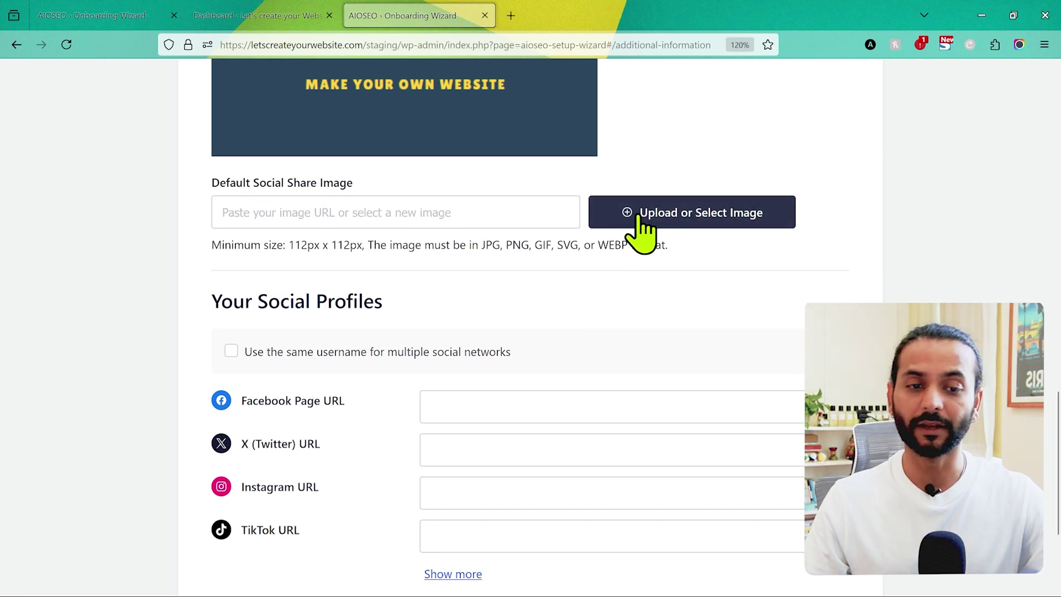
{"action": "left_click", "coordinate": [675, 212]}
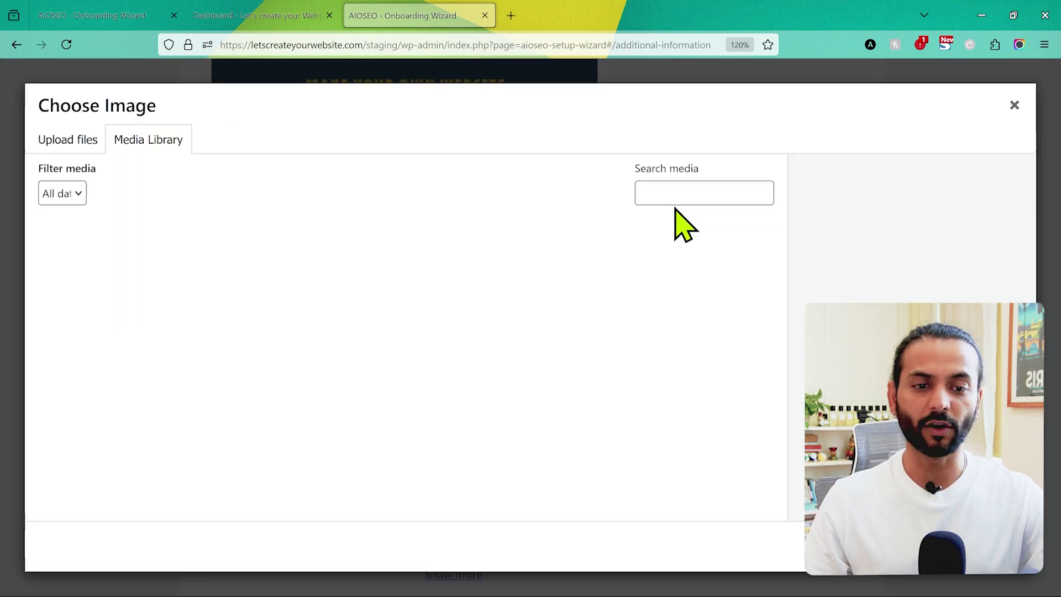
{"action": "scroll", "coordinate": [360, 404], "scroll_direction": "down", "scroll_amount": 7}
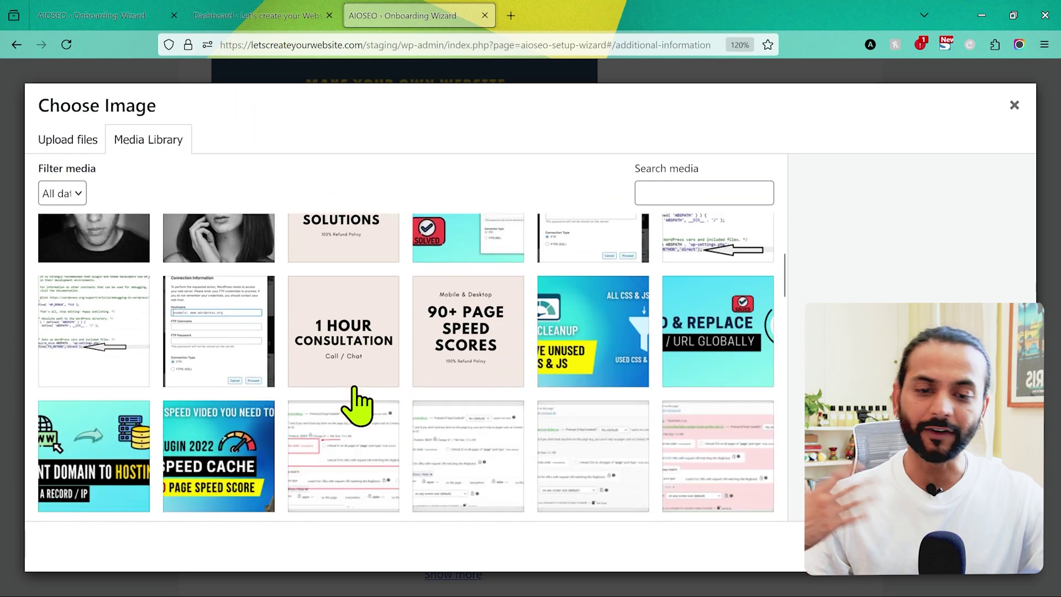
{"action": "scroll", "coordinate": [356, 404], "scroll_direction": "down", "scroll_amount": 5}
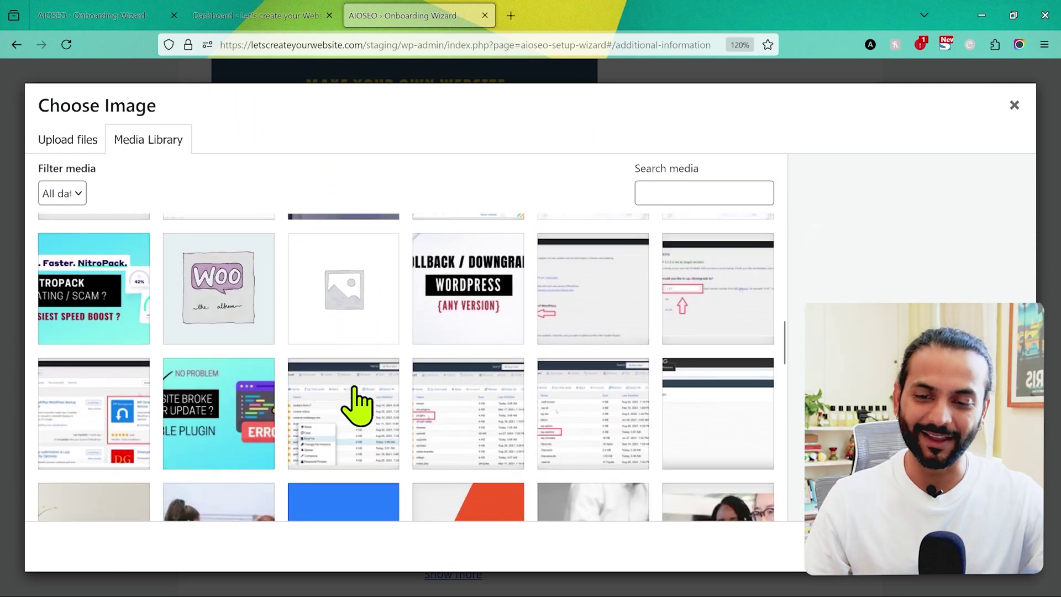
{"action": "scroll", "coordinate": [356, 403], "scroll_direction": "down", "scroll_amount": 2}
{"action": "scroll", "coordinate": [357, 405], "scroll_direction": "down", "scroll_amount": 2}
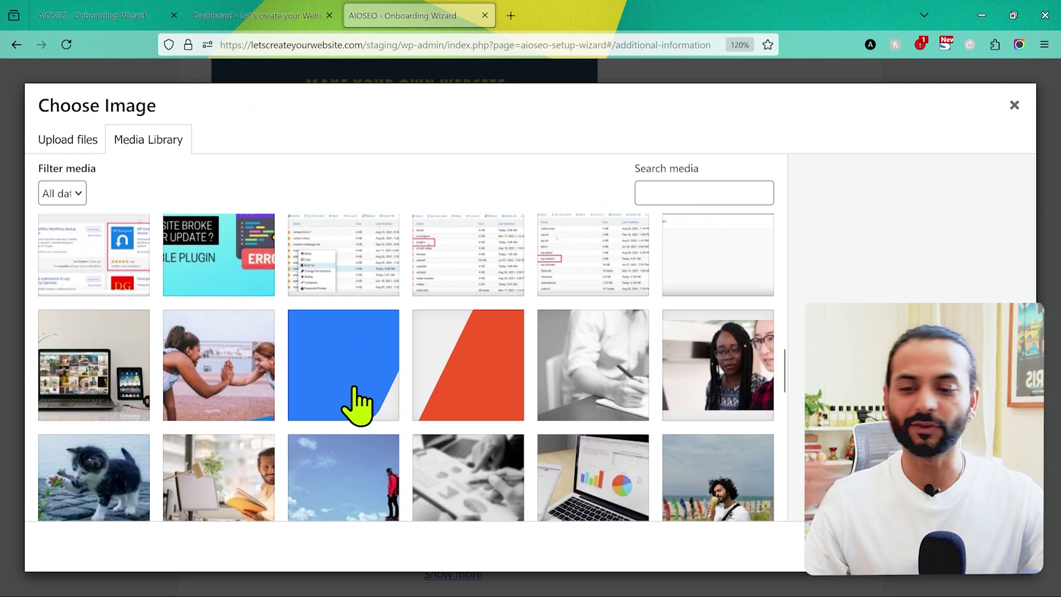
{"action": "scroll", "coordinate": [337, 368], "scroll_direction": "down", "scroll_amount": 2}
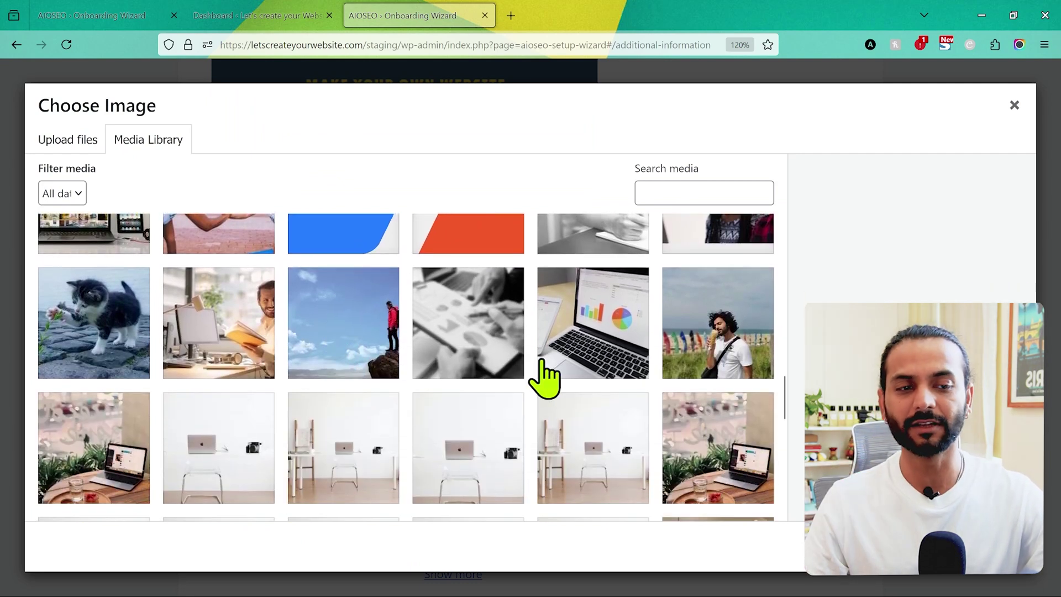
{"action": "scroll", "coordinate": [464, 412], "scroll_direction": "down", "scroll_amount": 1}
{"action": "left_click", "coordinate": [103, 408]}
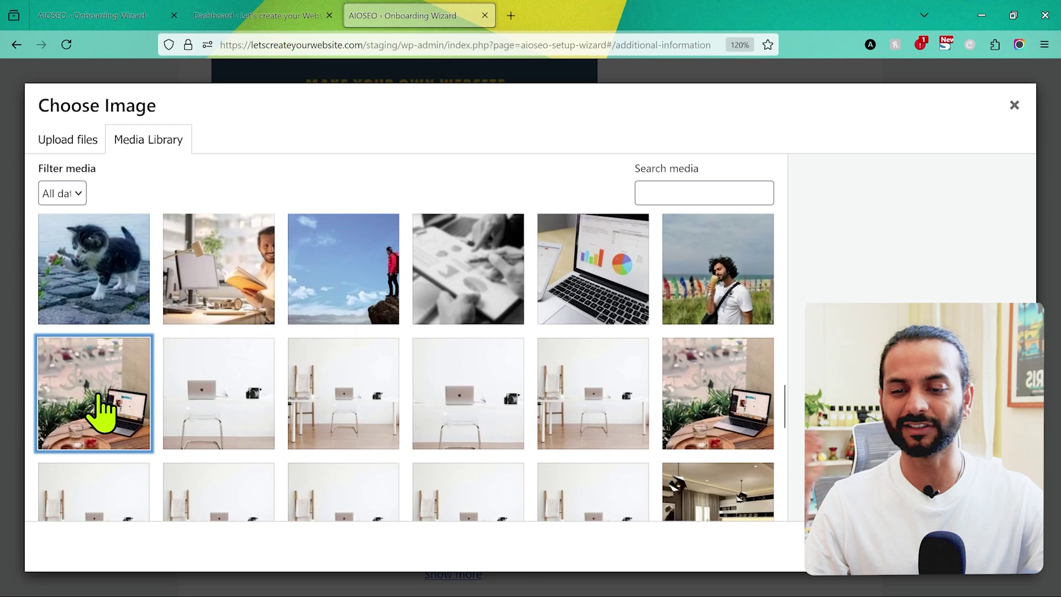
{"action": "left_click", "coordinate": [973, 550]}
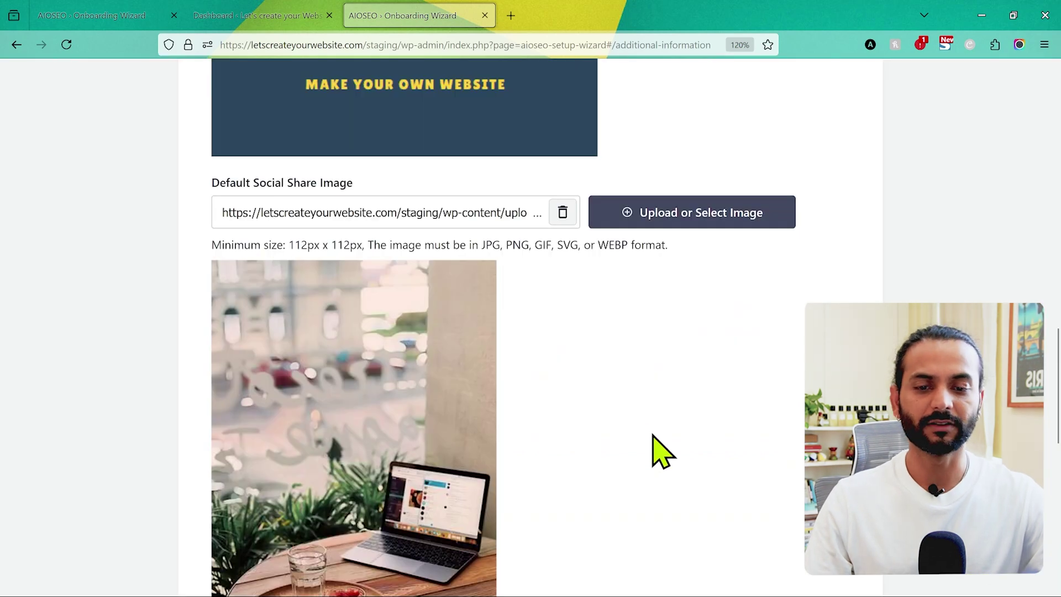
Step: Leave the social profile URLs empty, and save the additional site information to continue to the SEO features step
{"action": "scroll", "coordinate": [563, 428], "scroll_direction": "down", "scroll_amount": 2}
{"action": "scroll", "coordinate": [572, 440], "scroll_direction": "down", "scroll_amount": 2}
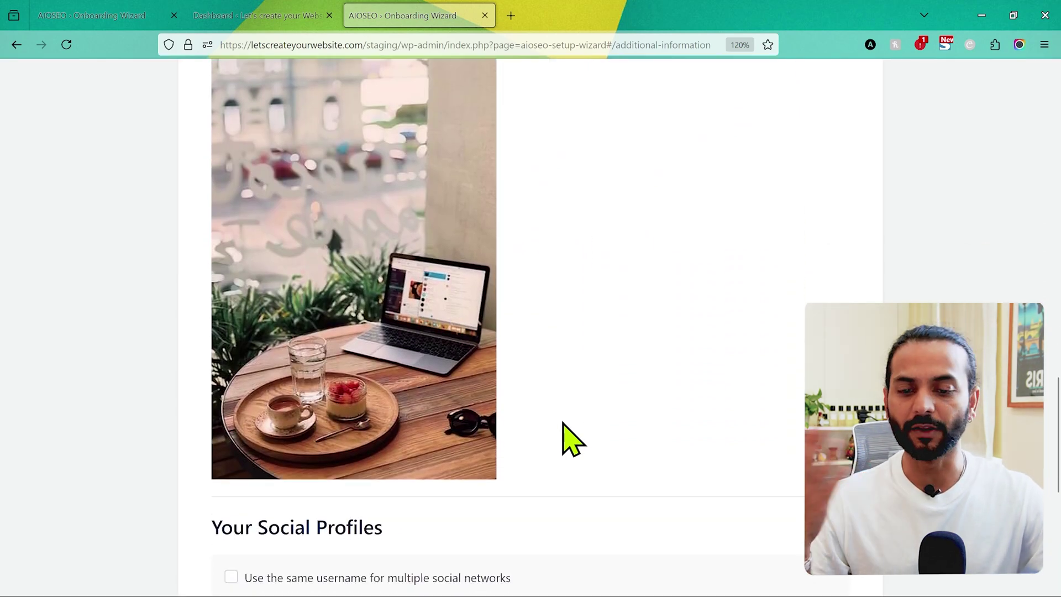
{"action": "scroll", "coordinate": [563, 428], "scroll_direction": "down", "scroll_amount": 1}
{"action": "scroll", "coordinate": [561, 436], "scroll_direction": "down", "scroll_amount": 1}
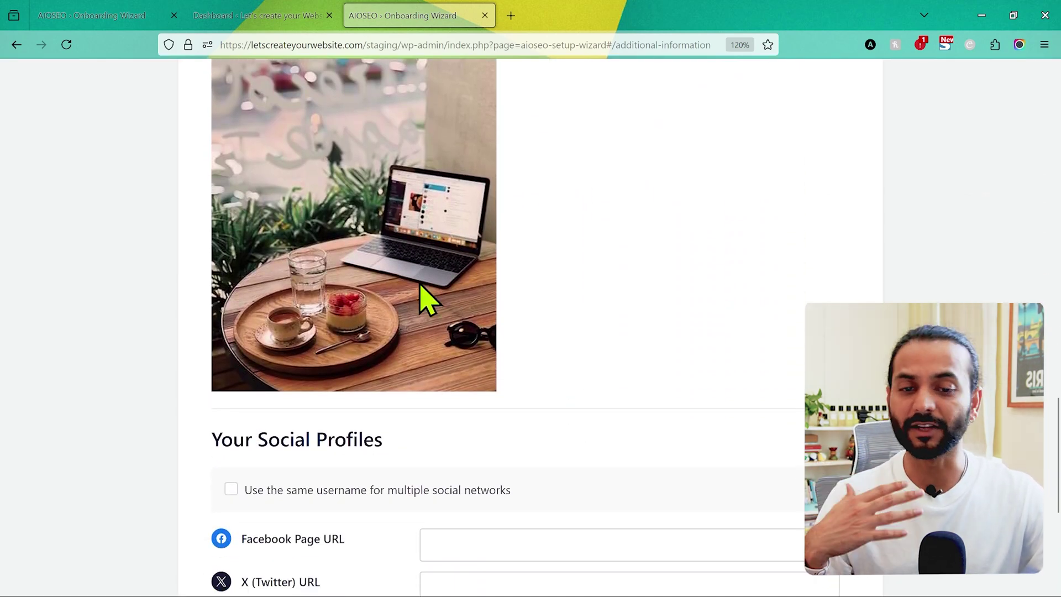
{"action": "scroll", "coordinate": [530, 304], "scroll_direction": "down", "scroll_amount": 5}
{"action": "left_click", "coordinate": [488, 224]}
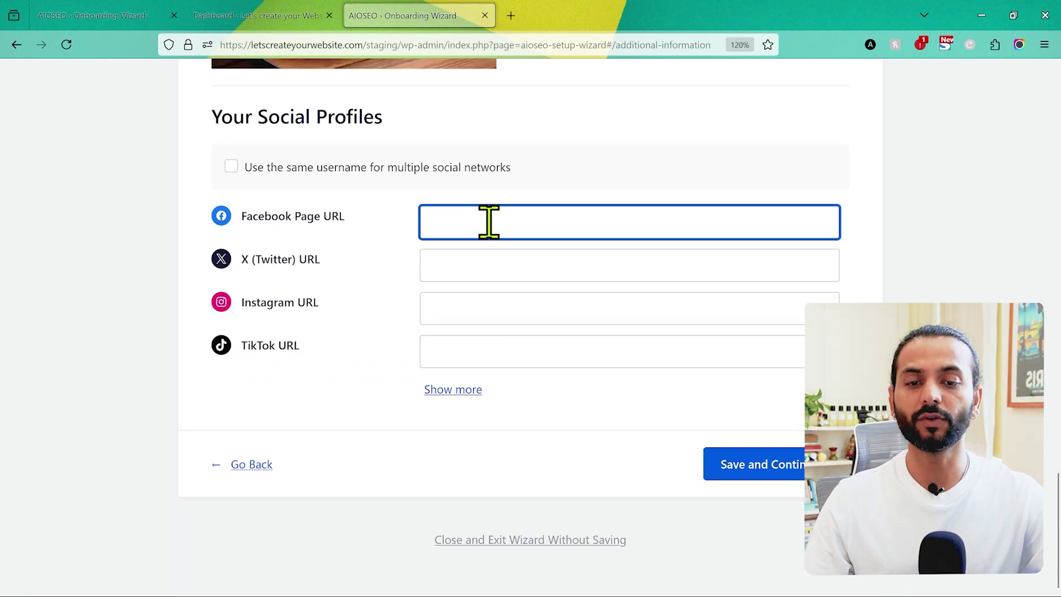
{"action": "left_click", "coordinate": [765, 467]}
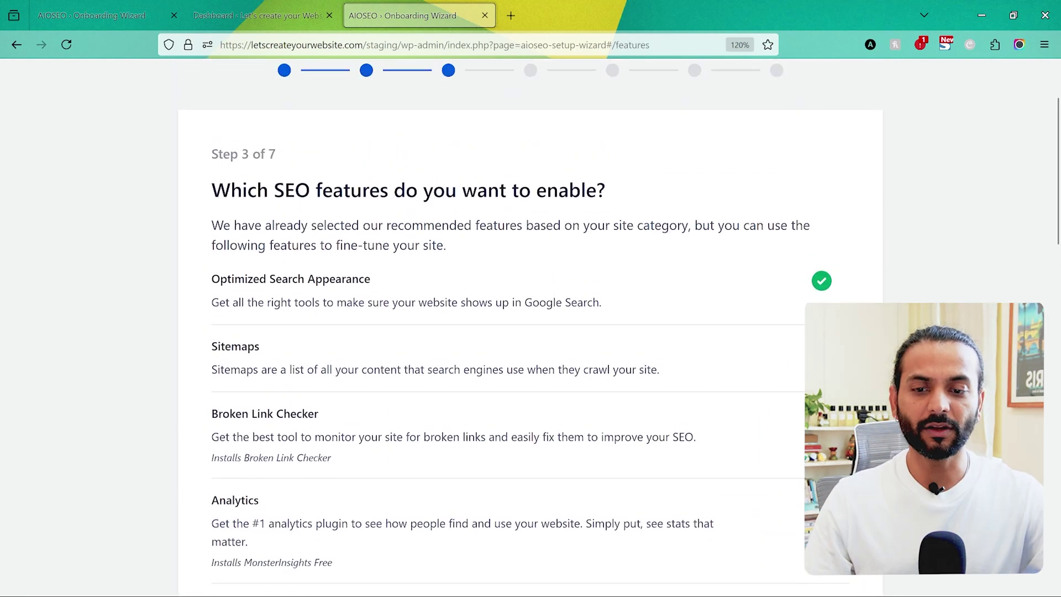
Step: Review the recommended SEO features, keep the preselected ones, and save to continue to the Search Appearance step
{"action": "scroll", "coordinate": [514, 332], "scroll_direction": "down", "scroll_amount": 1}
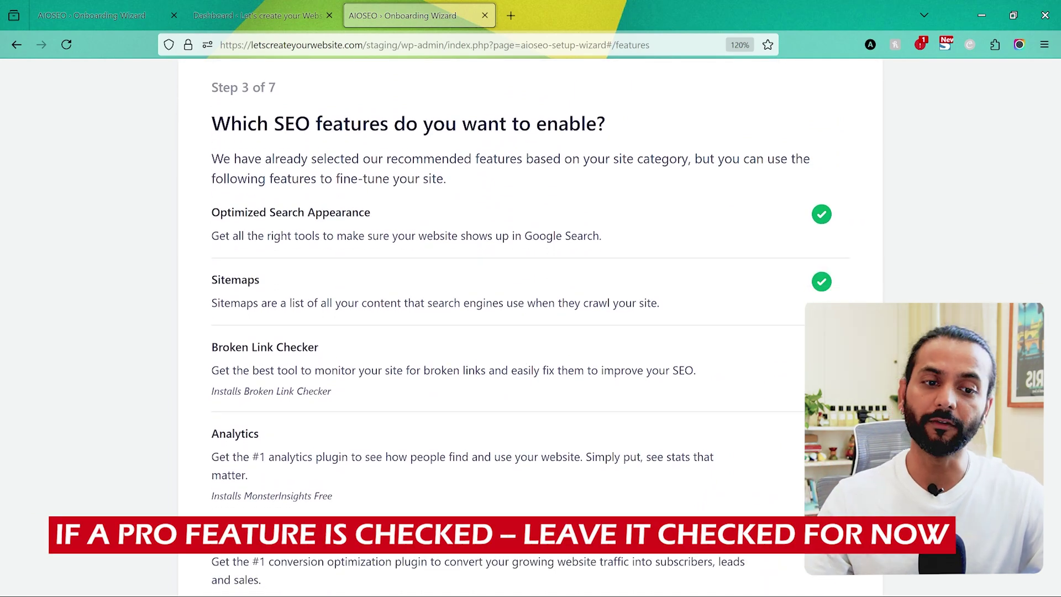
{"action": "scroll", "coordinate": [514, 332], "scroll_direction": "down", "scroll_amount": 1}
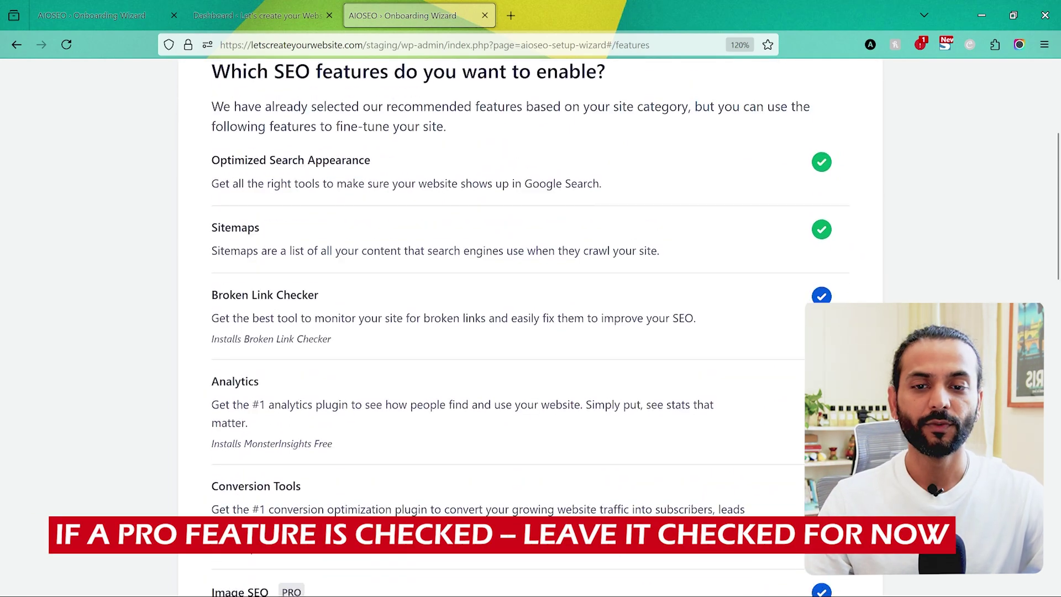
{"action": "scroll", "coordinate": [793, 423], "scroll_direction": "down", "scroll_amount": 15}
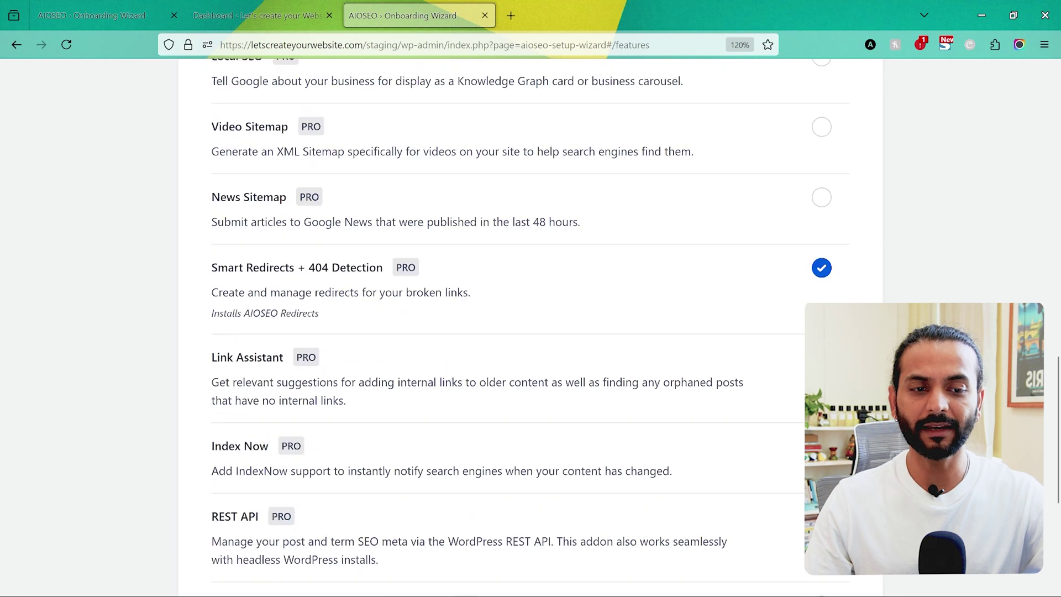
{"action": "left_click", "coordinate": [760, 433]}
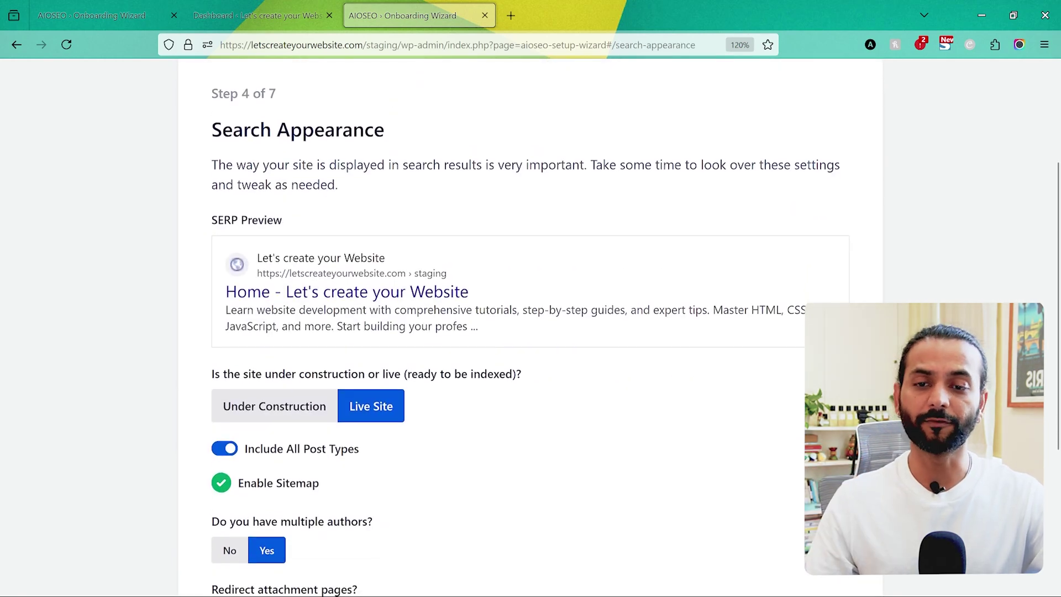
Step: Switch the site status to Under Construction to view its options, and set it back to Live Site
{"action": "scroll", "coordinate": [530, 331], "scroll_direction": "down", "scroll_amount": 1}
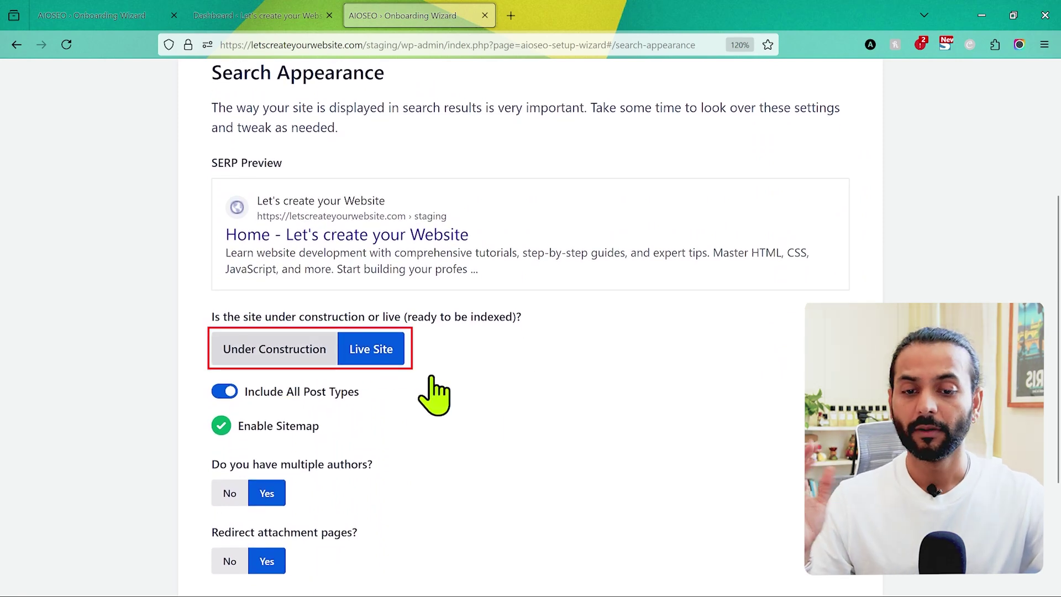
{"action": "left_click", "coordinate": [279, 351]}
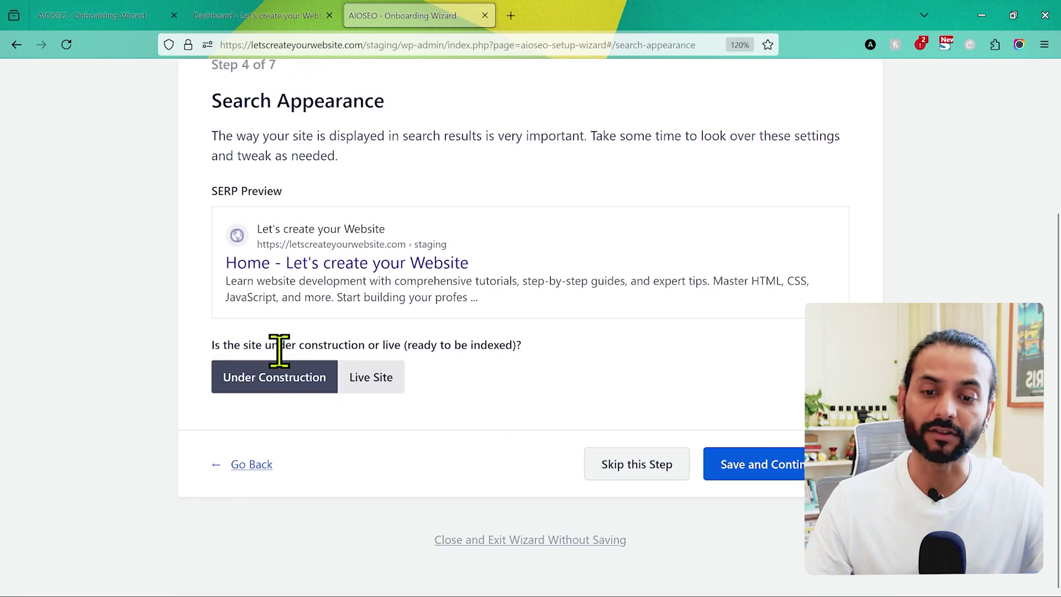
{"action": "left_click", "coordinate": [371, 378]}
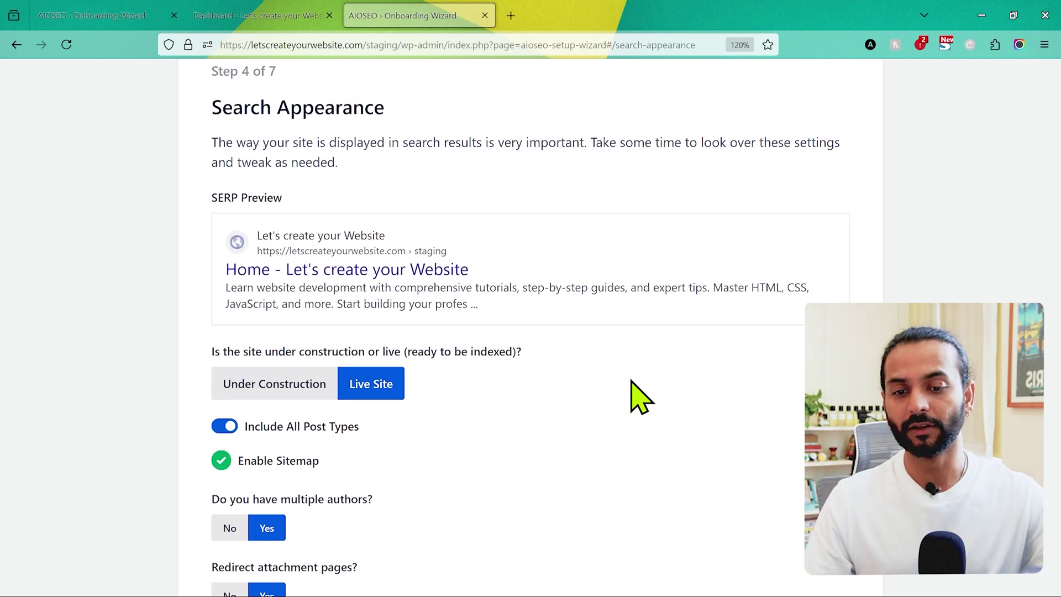
Step: Set multiple authors to No, keep attachment page redirection on, and save the search appearance settings
{"action": "scroll", "coordinate": [636, 396], "scroll_direction": "down", "scroll_amount": 2}
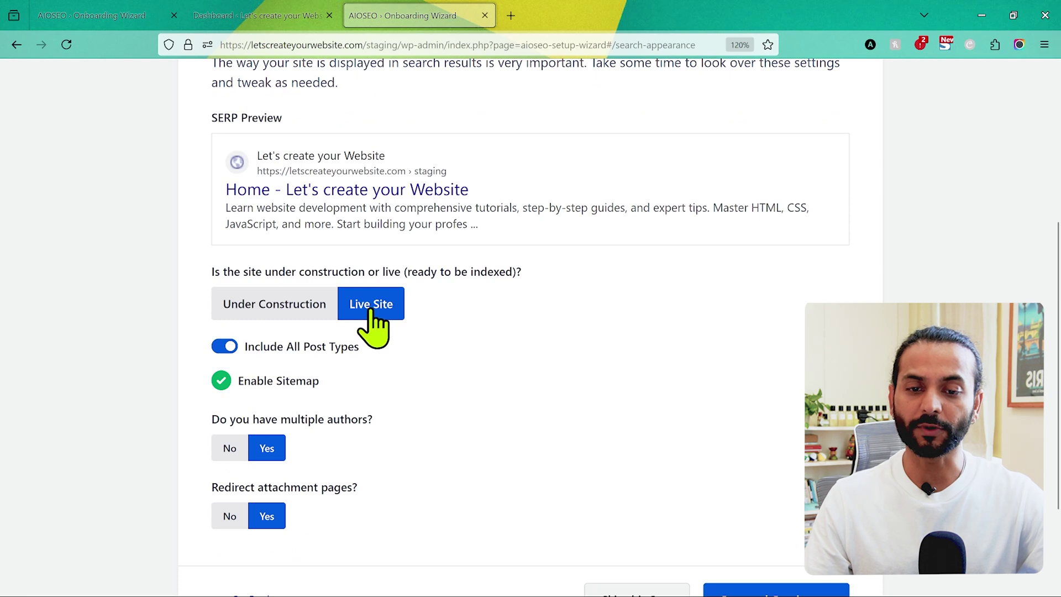
{"action": "scroll", "coordinate": [370, 311], "scroll_direction": "down", "scroll_amount": 1}
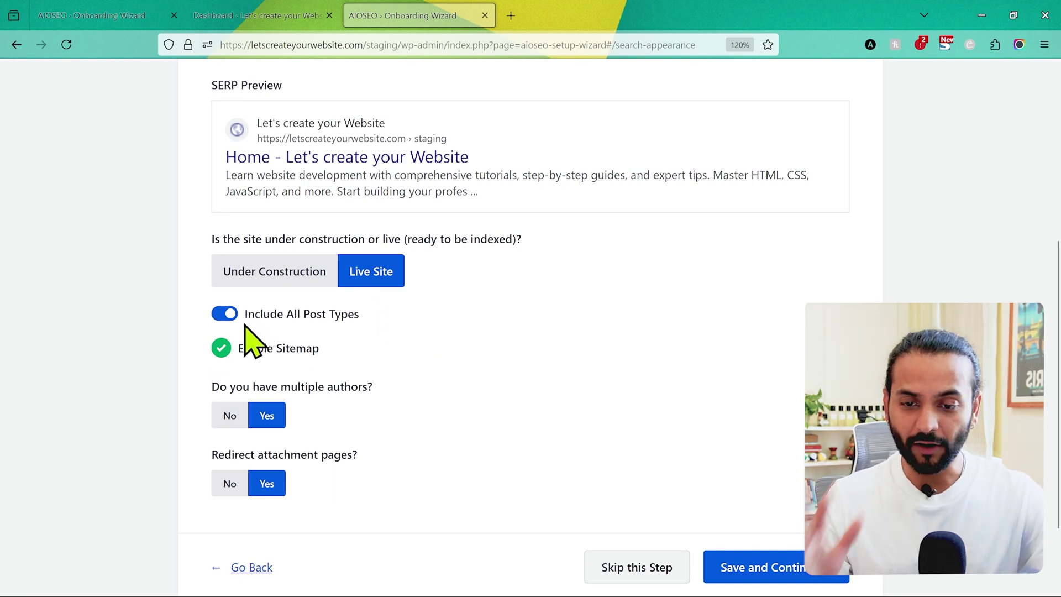
{"action": "scroll", "coordinate": [514, 387], "scroll_direction": "down", "scroll_amount": 1}
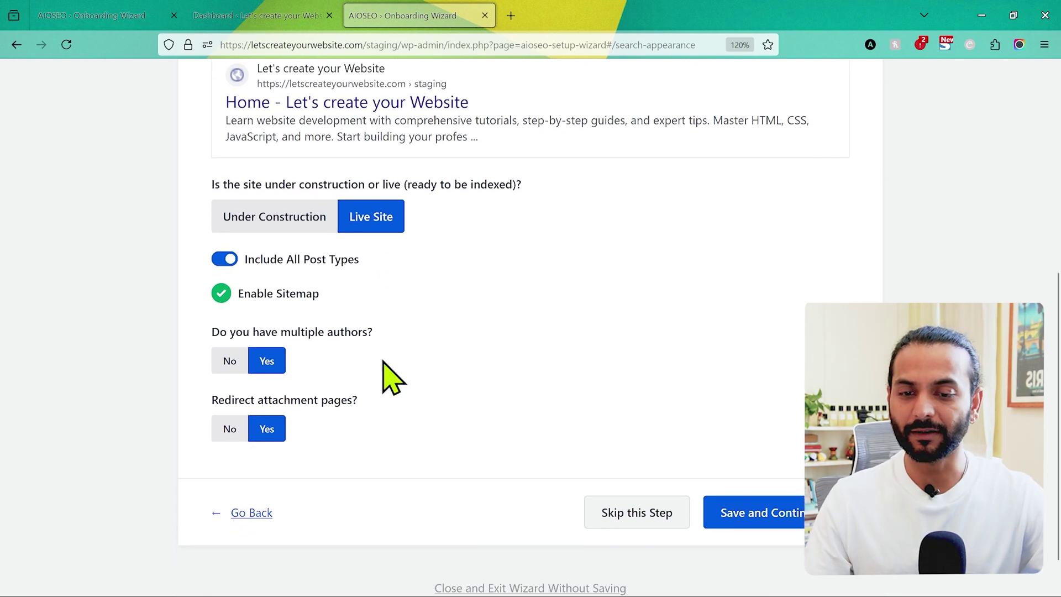
{"action": "scroll", "coordinate": [293, 320], "scroll_direction": "down", "scroll_amount": 1}
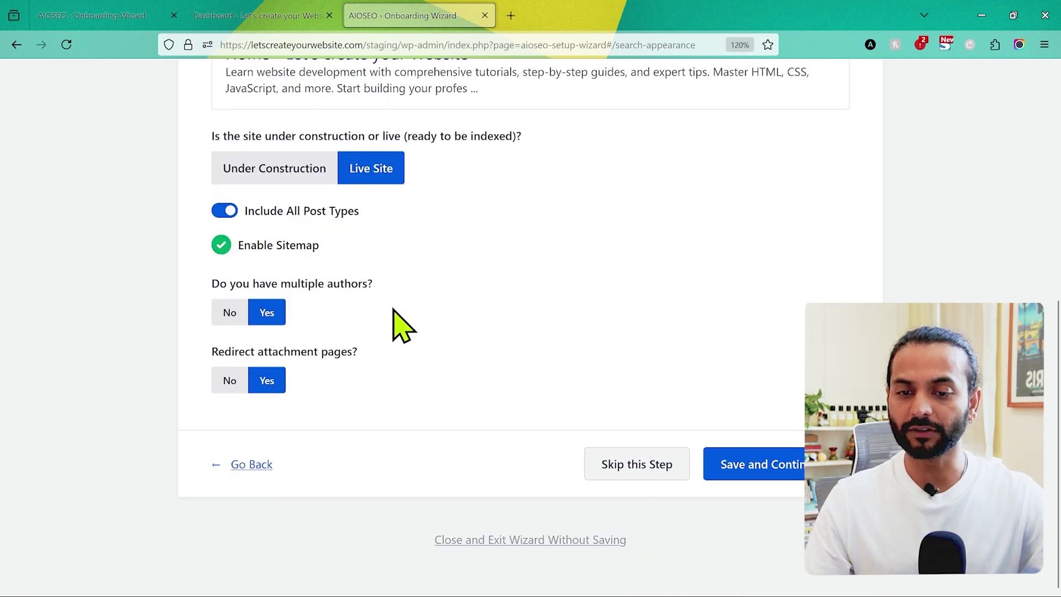
{"action": "left_click", "coordinate": [228, 313]}
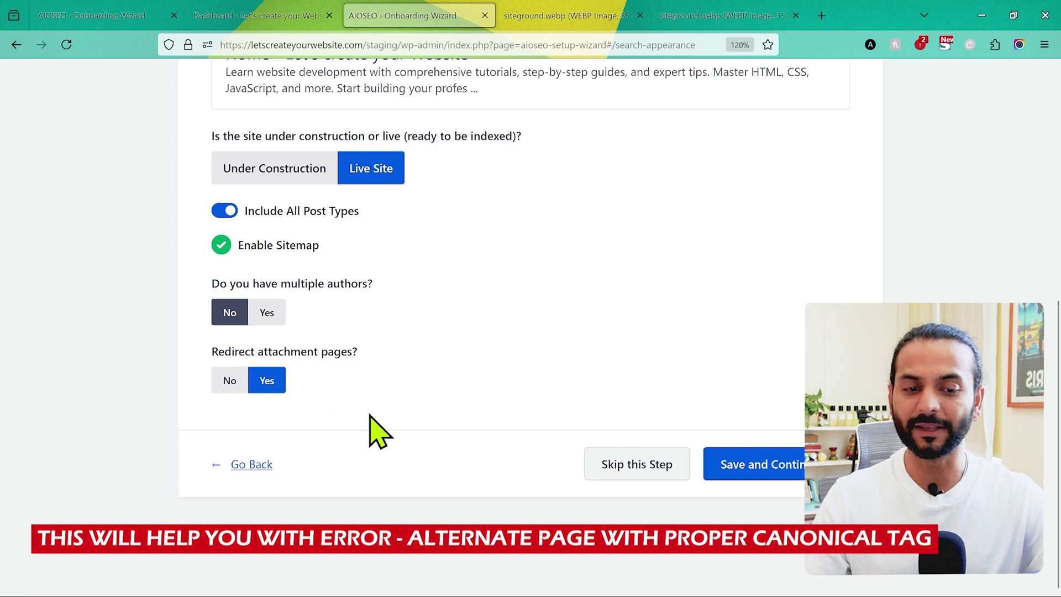
{"action": "left_click", "coordinate": [781, 469]}
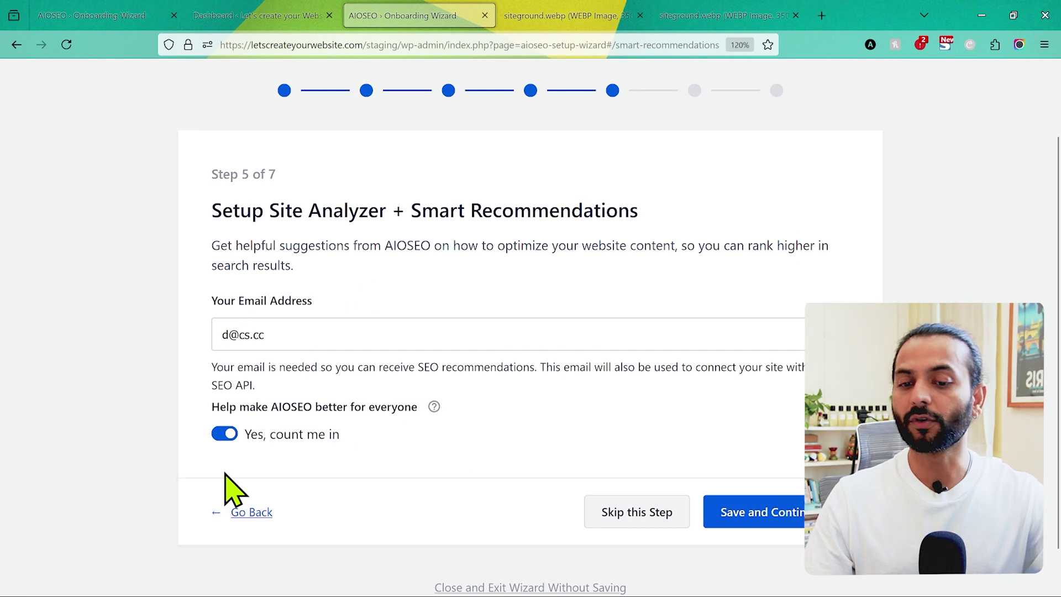
Step: Opt out of helping make AIOSEO better, save the Smart Recommendations step, and postpone purchasing the Pro features
{"action": "left_click", "coordinate": [224, 435]}
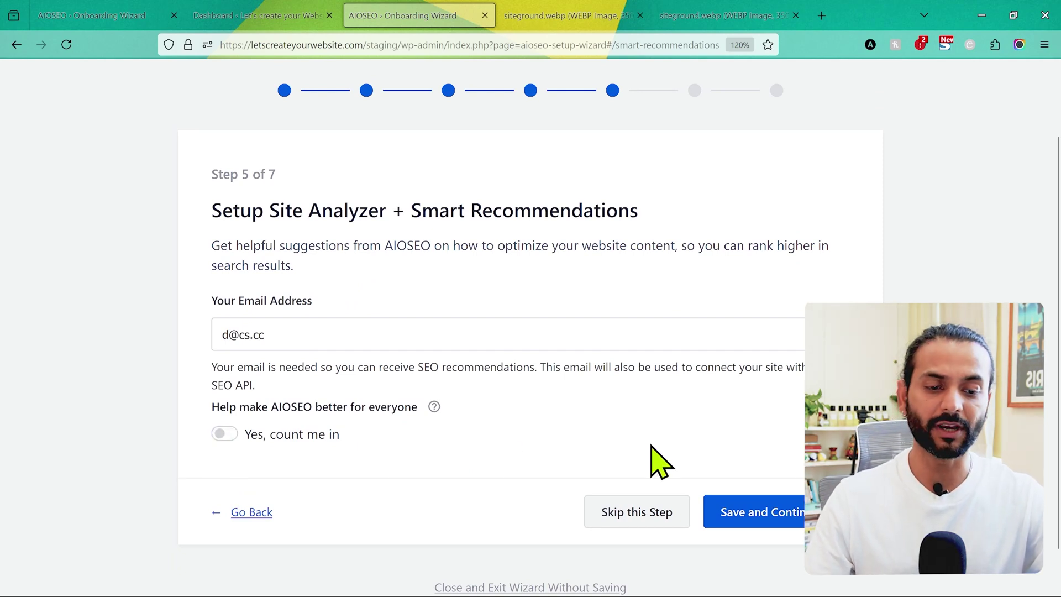
{"action": "left_click", "coordinate": [775, 519]}
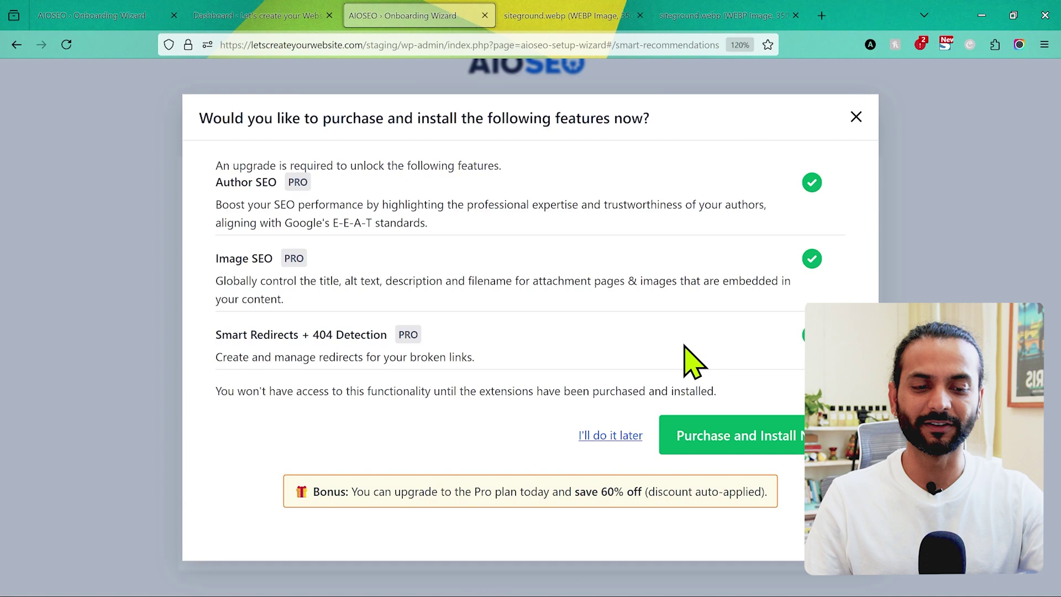
{"action": "scroll", "coordinate": [487, 415], "scroll_direction": "down", "scroll_amount": 1}
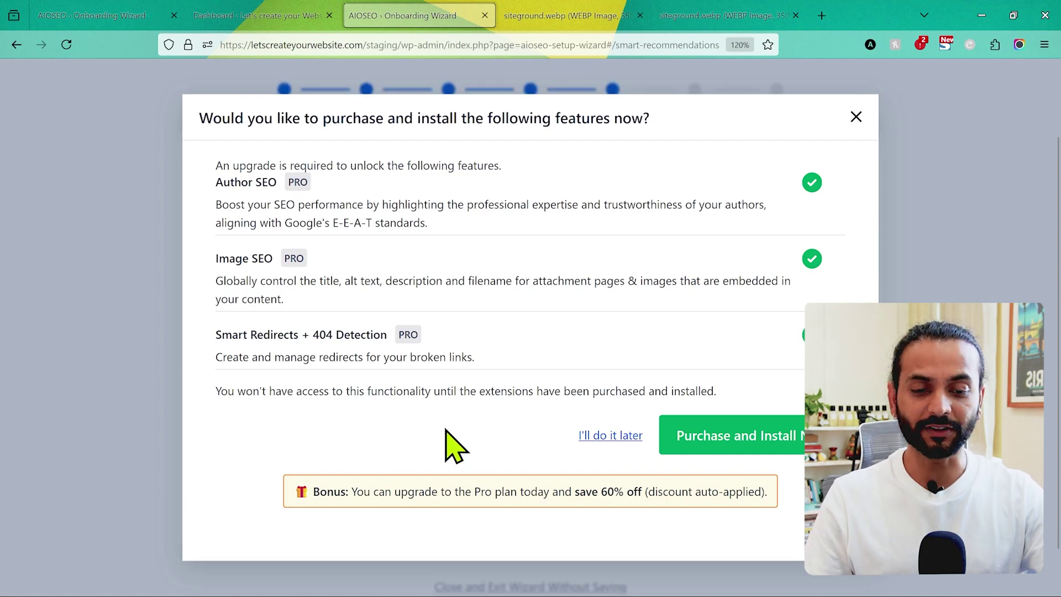
{"action": "left_click", "coordinate": [608, 435]}
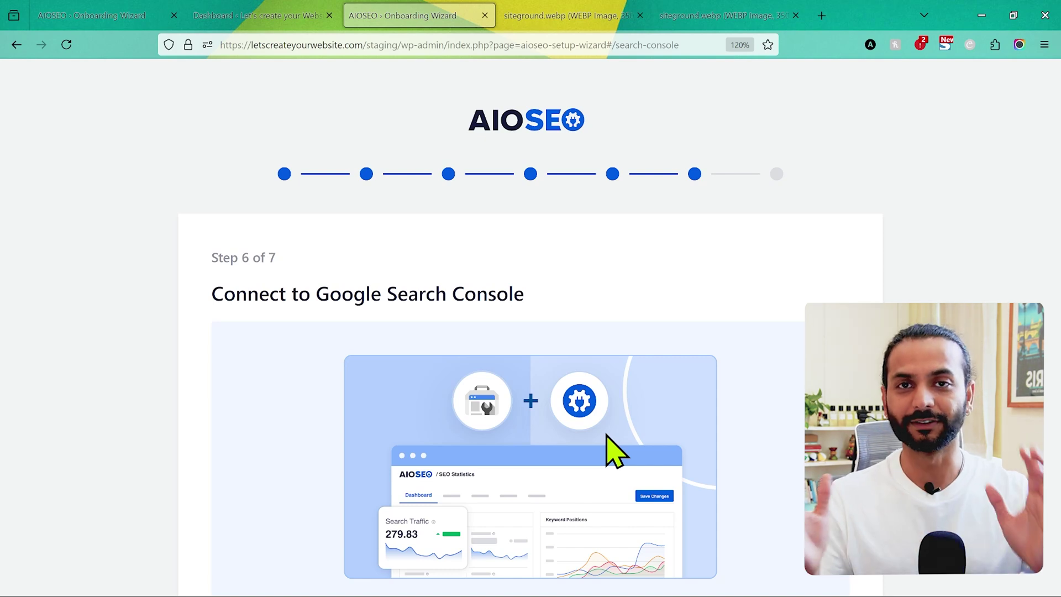
Step: Start connecting to Google Search Console and sign in to All in One SEO with the first listed Google account
{"action": "scroll", "coordinate": [613, 446], "scroll_direction": "down", "scroll_amount": 5}
{"action": "left_click", "coordinate": [719, 466]}
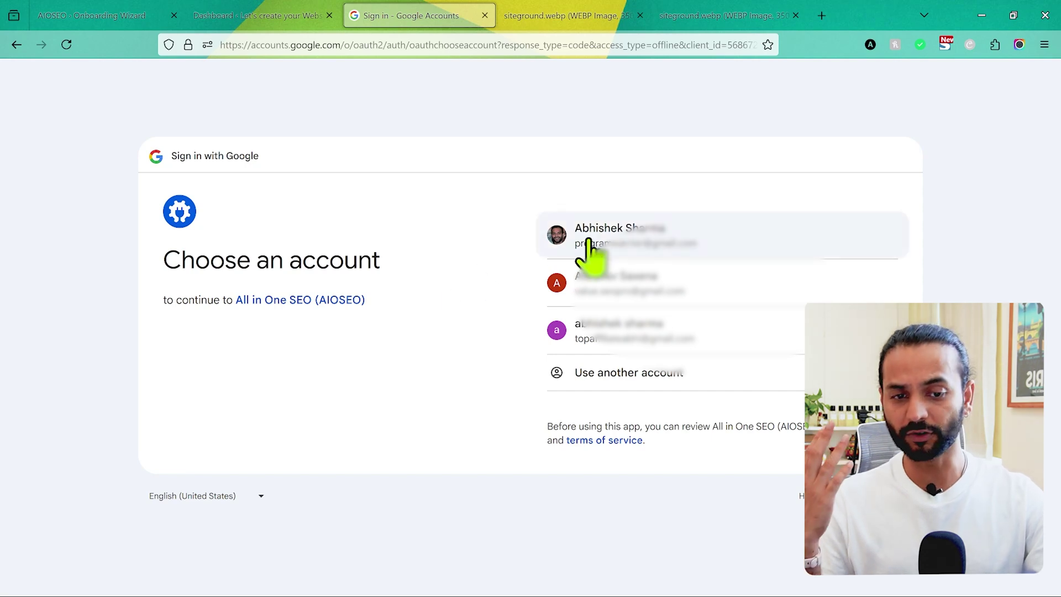
{"action": "left_click", "coordinate": [737, 239]}
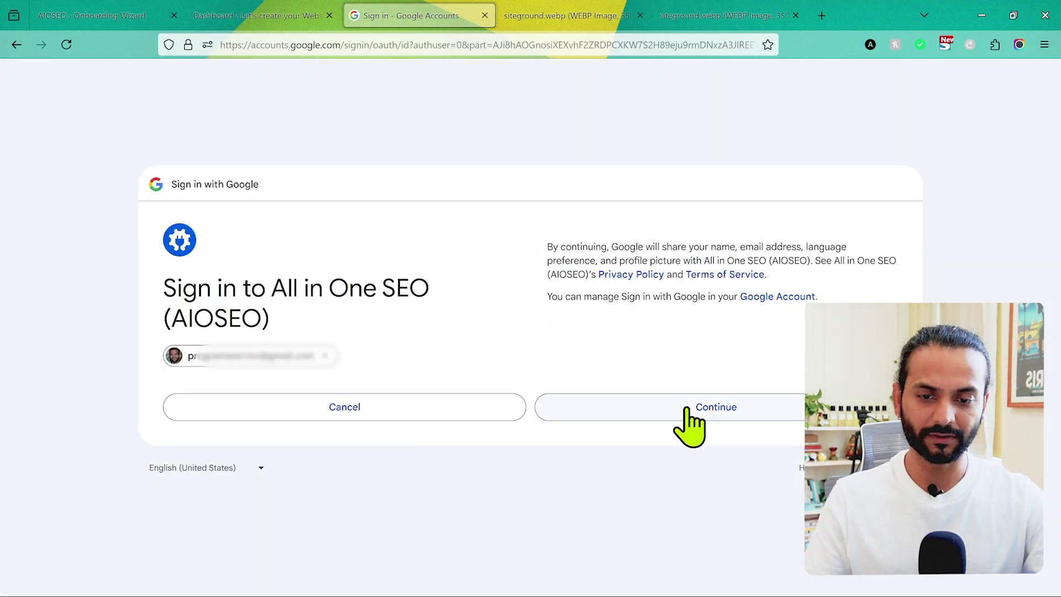
{"action": "left_click", "coordinate": [686, 409]}
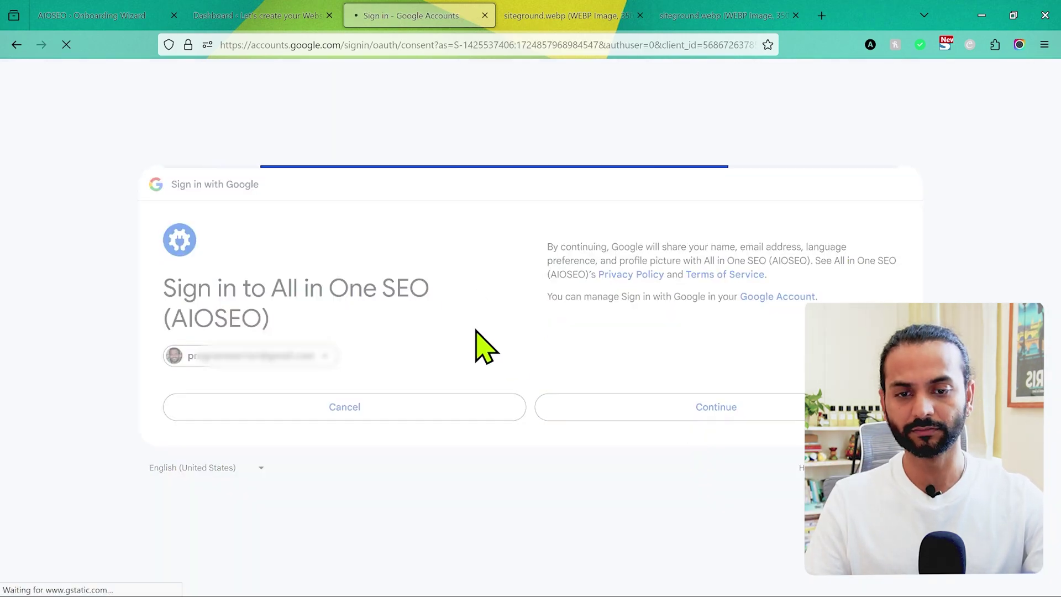
Step: Grant All in One SEO every requested Google permission, and complete the connection to continue to the license key step
{"action": "left_click", "coordinate": [569, 209]}
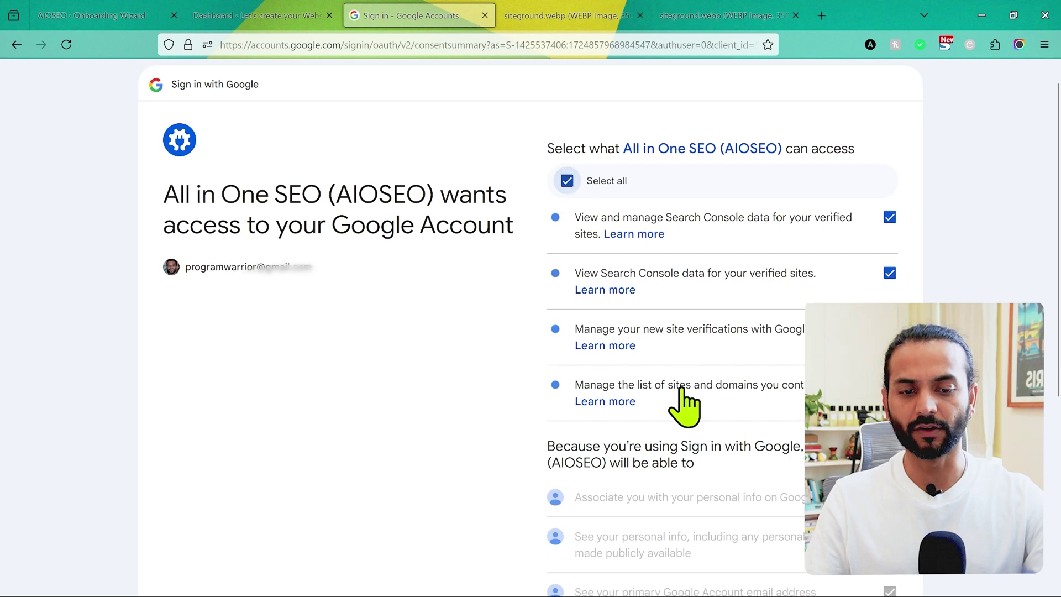
{"action": "scroll", "coordinate": [685, 398], "scroll_direction": "down", "scroll_amount": 5}
{"action": "left_click", "coordinate": [712, 479]}
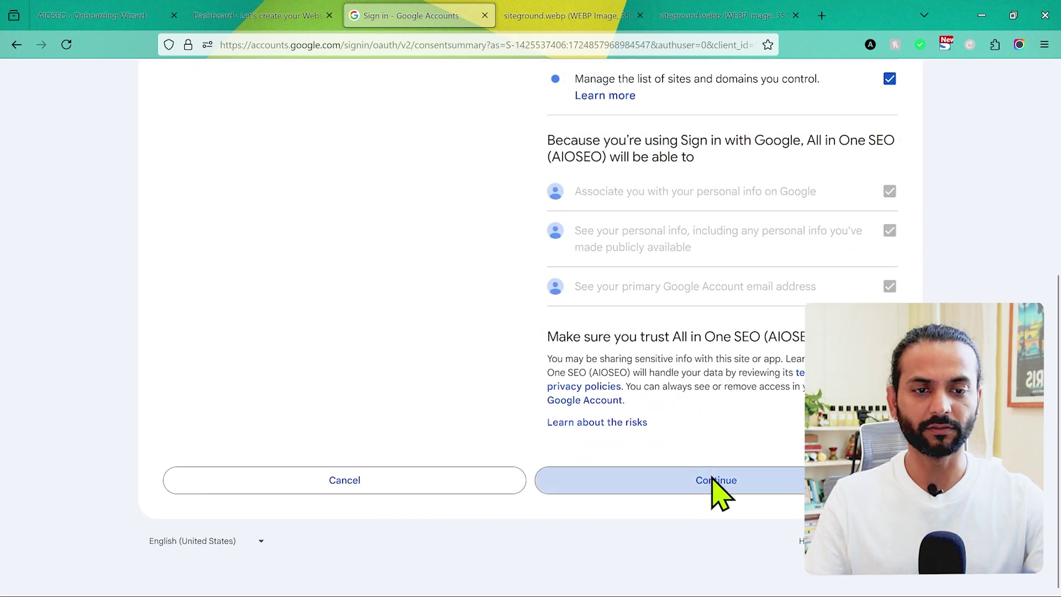
{"action": "left_click", "coordinate": [743, 467]}
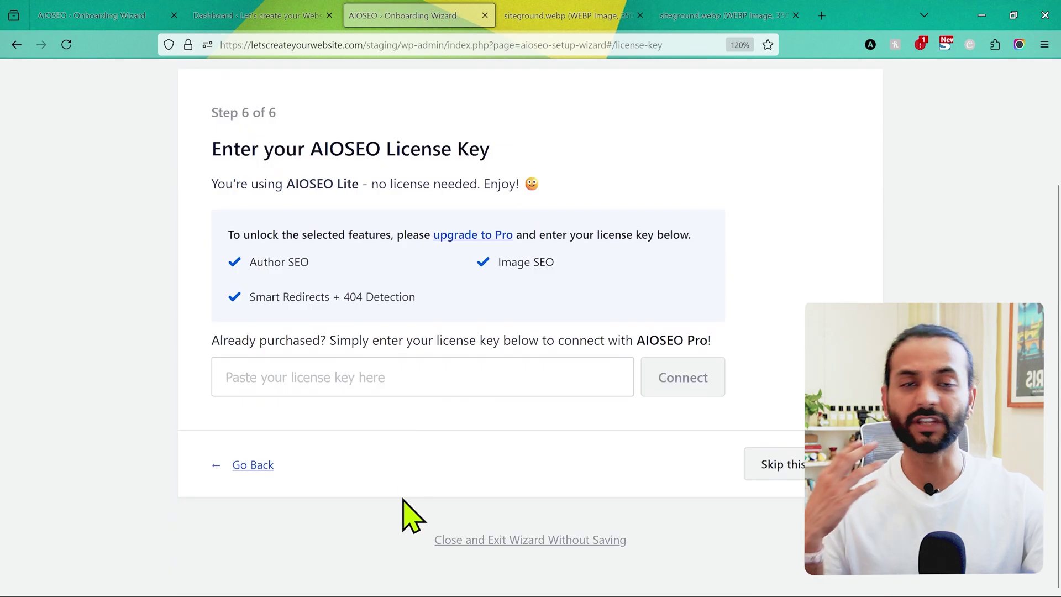
Step: Skip the license key step, finish the setup wizard, and go to the All in One SEO dashboard
{"action": "scroll", "coordinate": [409, 516], "scroll_direction": "up", "scroll_amount": 2}
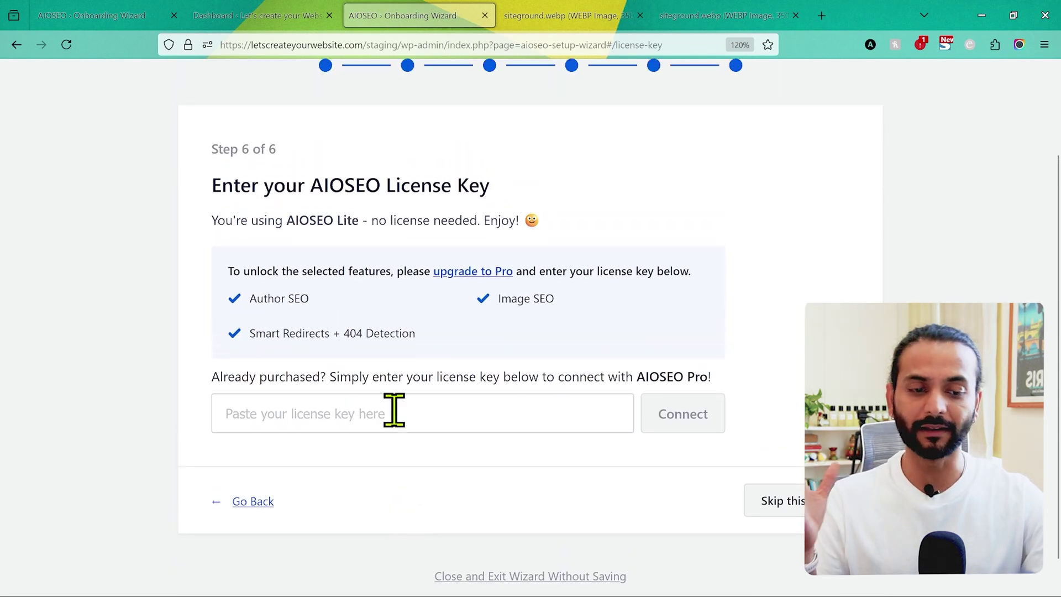
{"action": "left_click", "coordinate": [796, 517]}
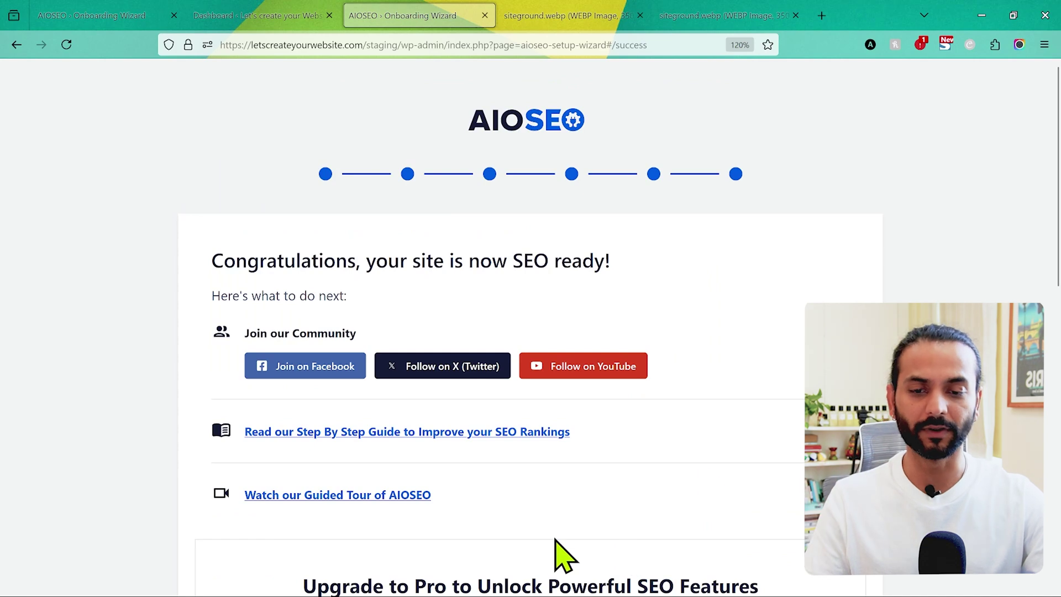
{"action": "scroll", "coordinate": [602, 489], "scroll_direction": "down", "scroll_amount": 4}
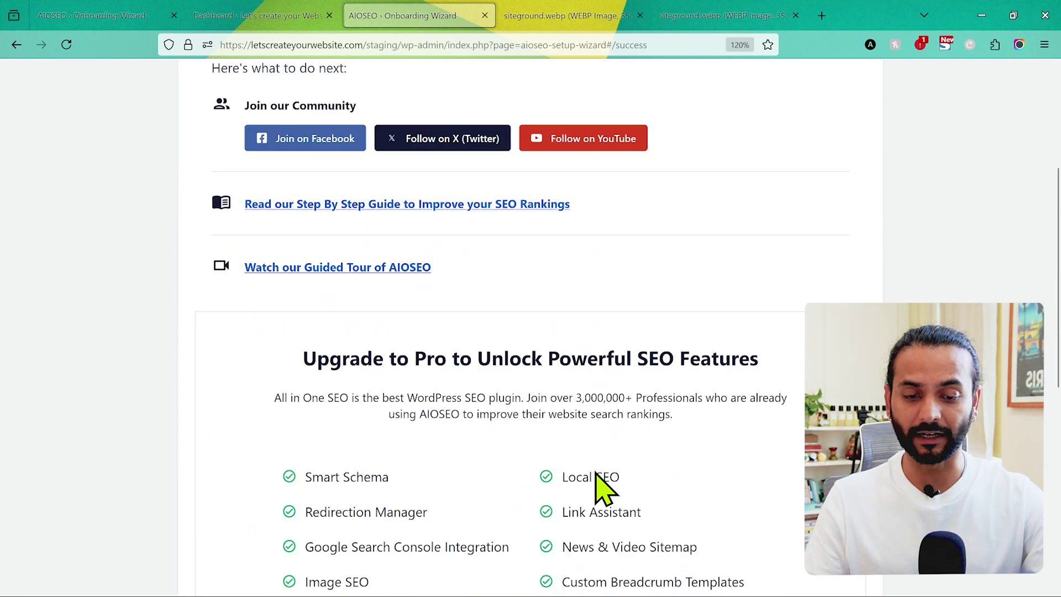
{"action": "scroll", "coordinate": [600, 486], "scroll_direction": "down", "scroll_amount": 8}
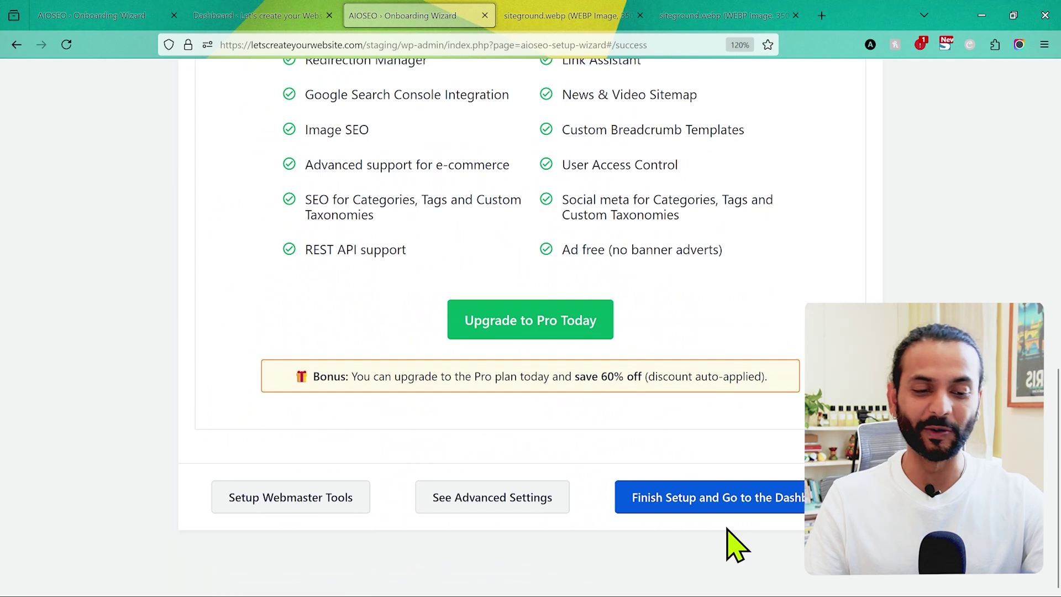
{"action": "left_click", "coordinate": [719, 501]}
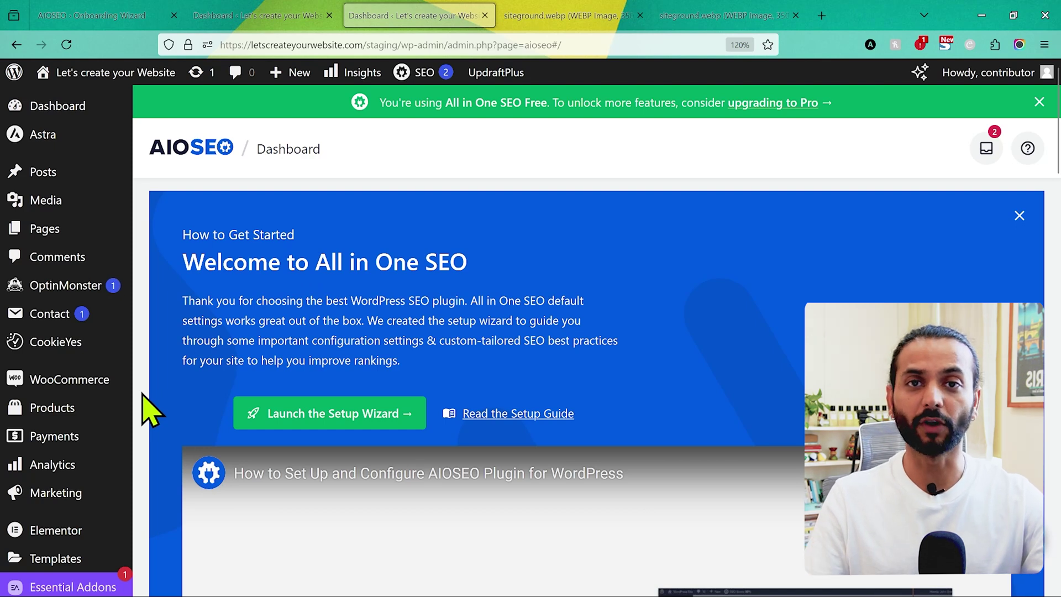
Step: Open the plugin's General Settings and examine the Webmaster Tools verification options, including Google Search Console
{"action": "scroll", "coordinate": [149, 412], "scroll_direction": "down", "scroll_amount": 4}
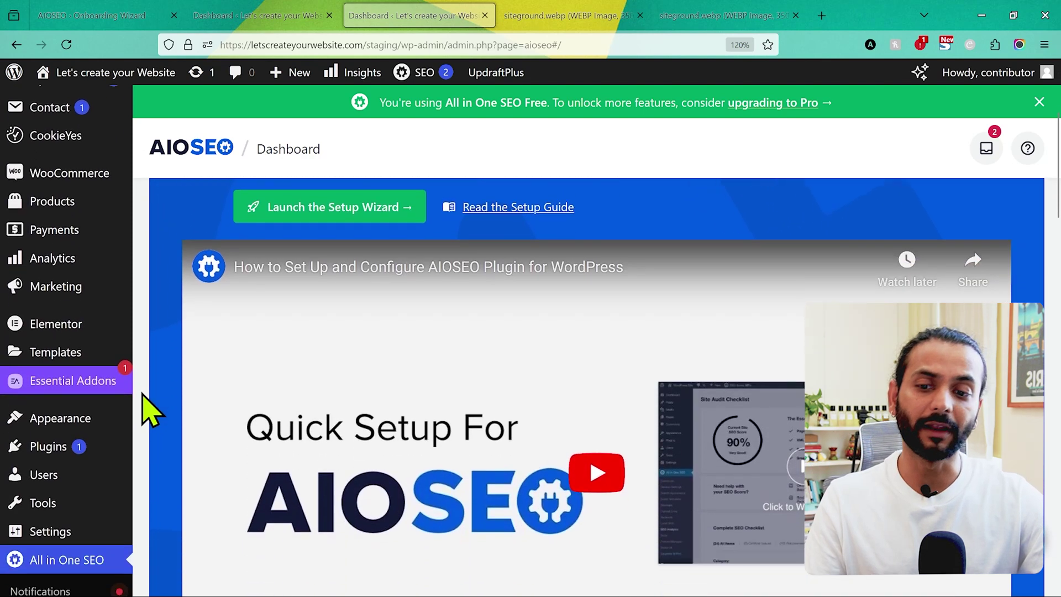
{"action": "scroll", "coordinate": [150, 412], "scroll_direction": "down", "scroll_amount": 5}
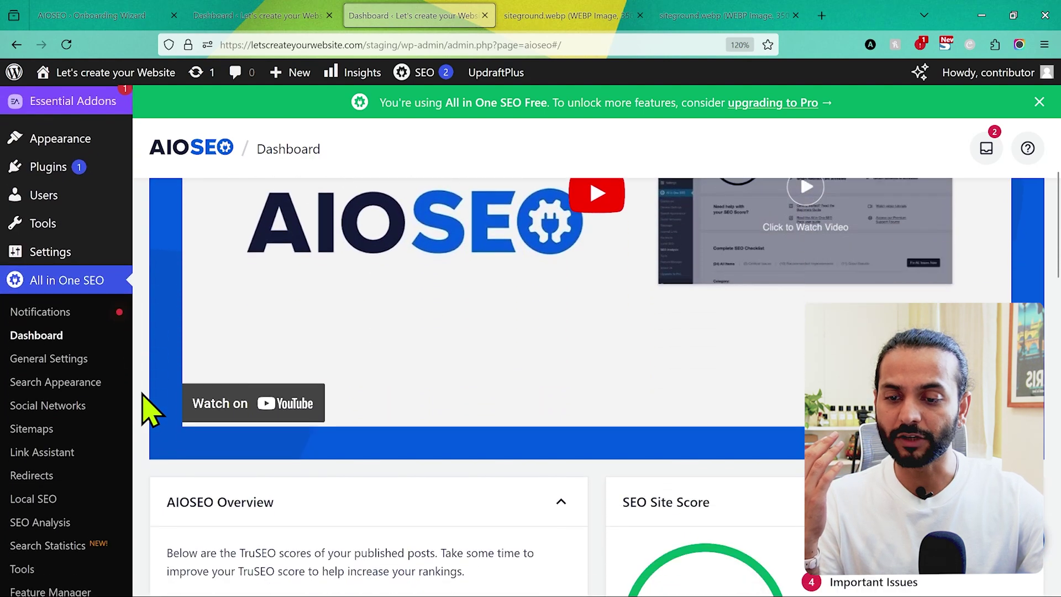
{"action": "left_click", "coordinate": [59, 326]}
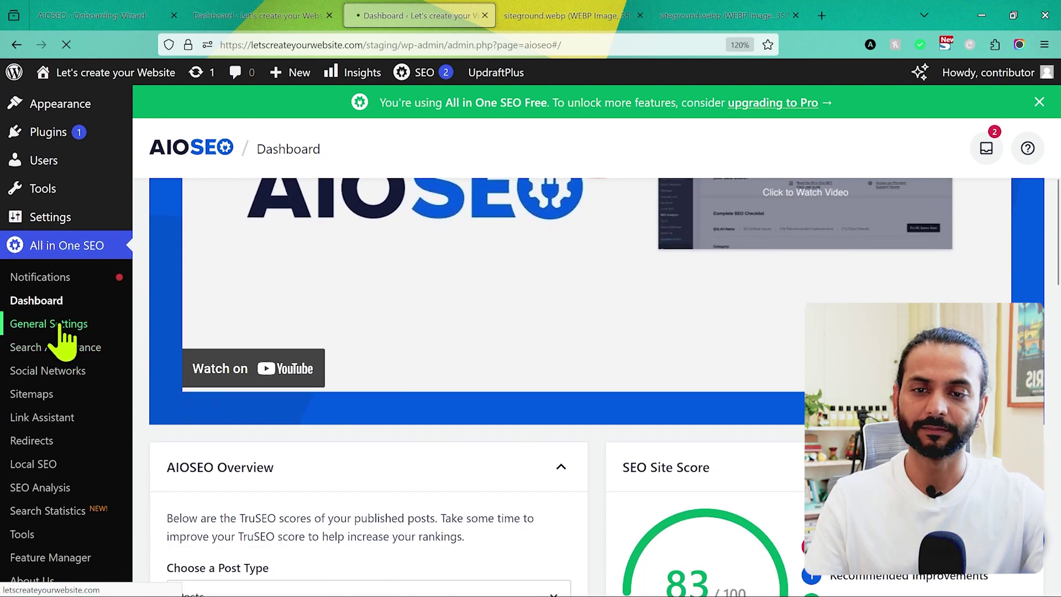
{"action": "left_click", "coordinate": [319, 220]}
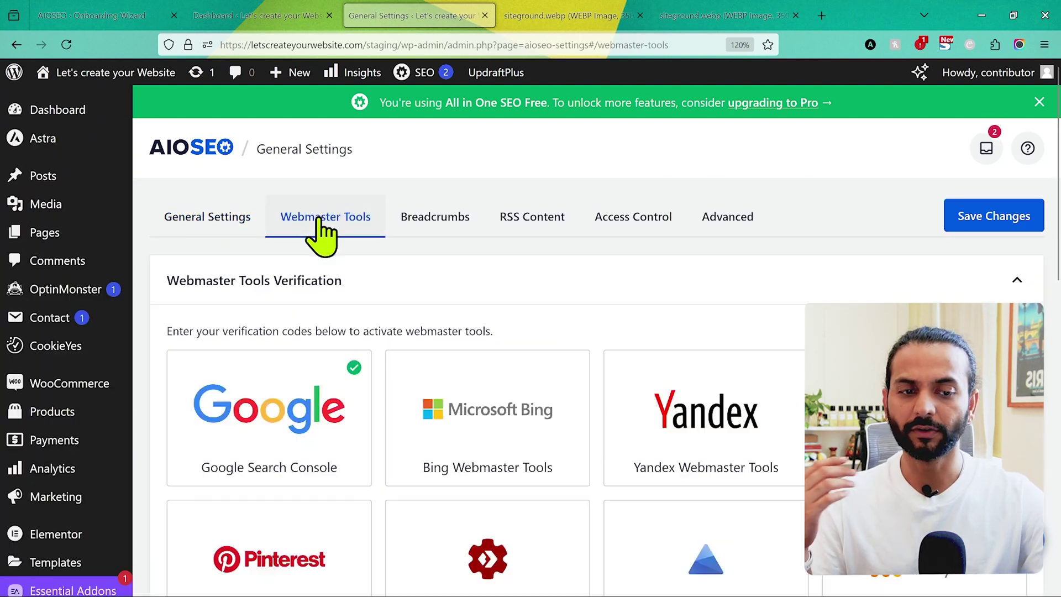
{"action": "scroll", "coordinate": [608, 285], "scroll_direction": "down", "scroll_amount": 3}
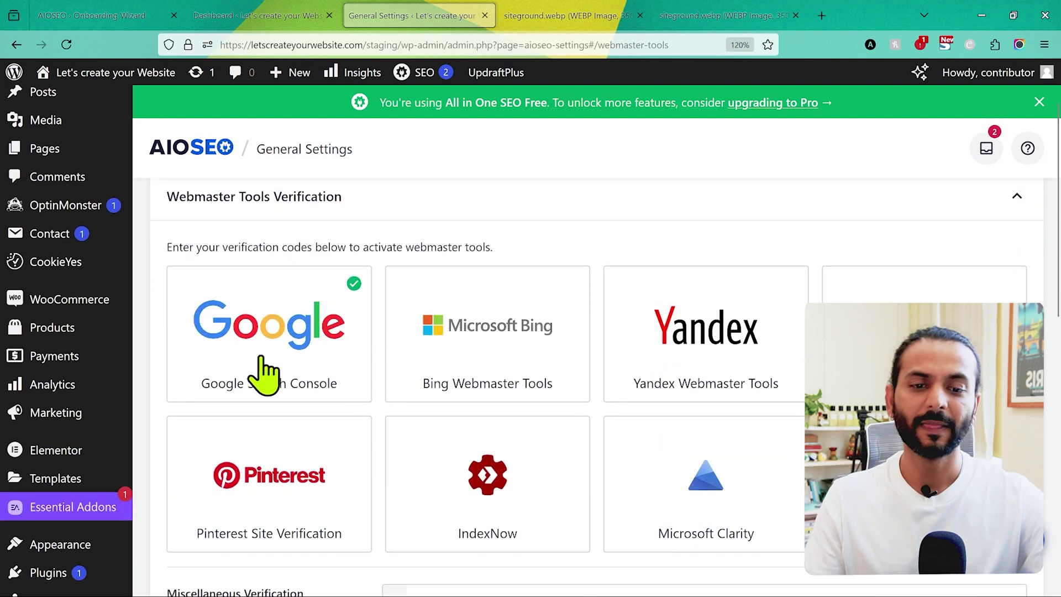
{"action": "scroll", "coordinate": [507, 376], "scroll_direction": "down", "scroll_amount": 1}
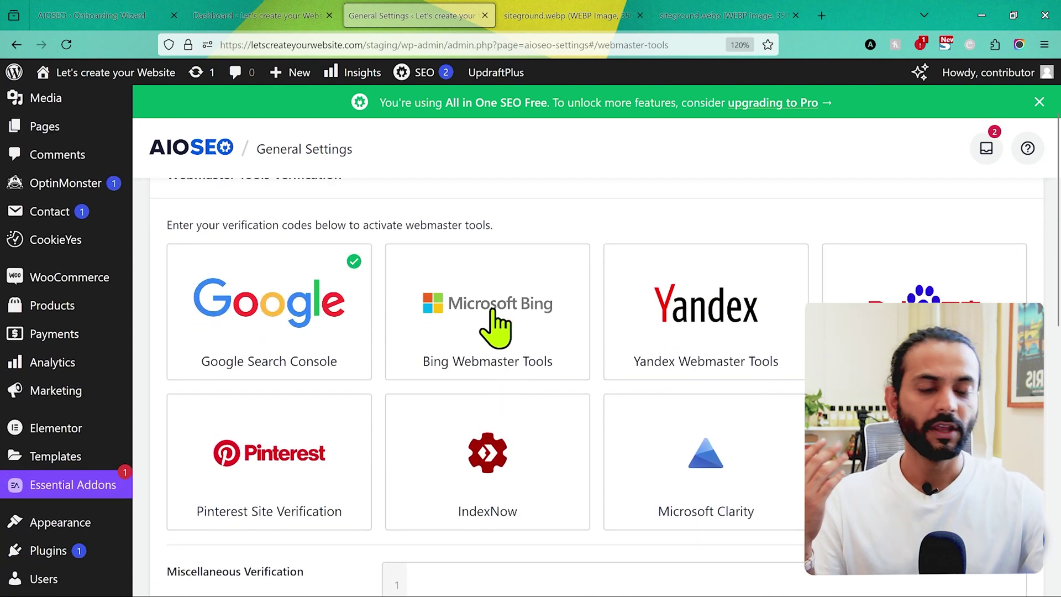
{"action": "scroll", "coordinate": [480, 316], "scroll_direction": "up", "scroll_amount": 2}
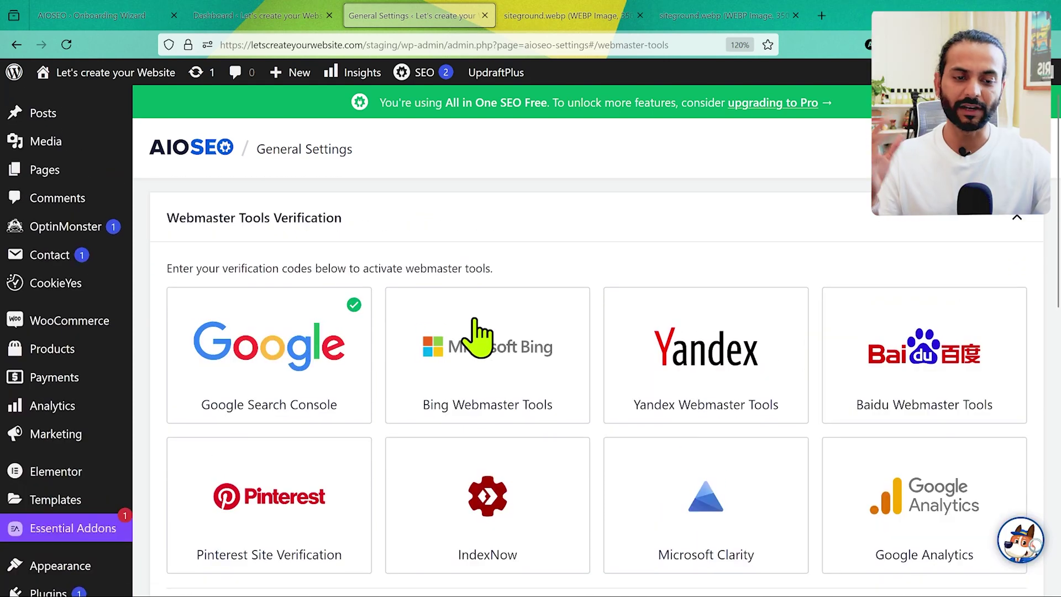
{"action": "scroll", "coordinate": [516, 486], "scroll_direction": "down", "scroll_amount": 3}
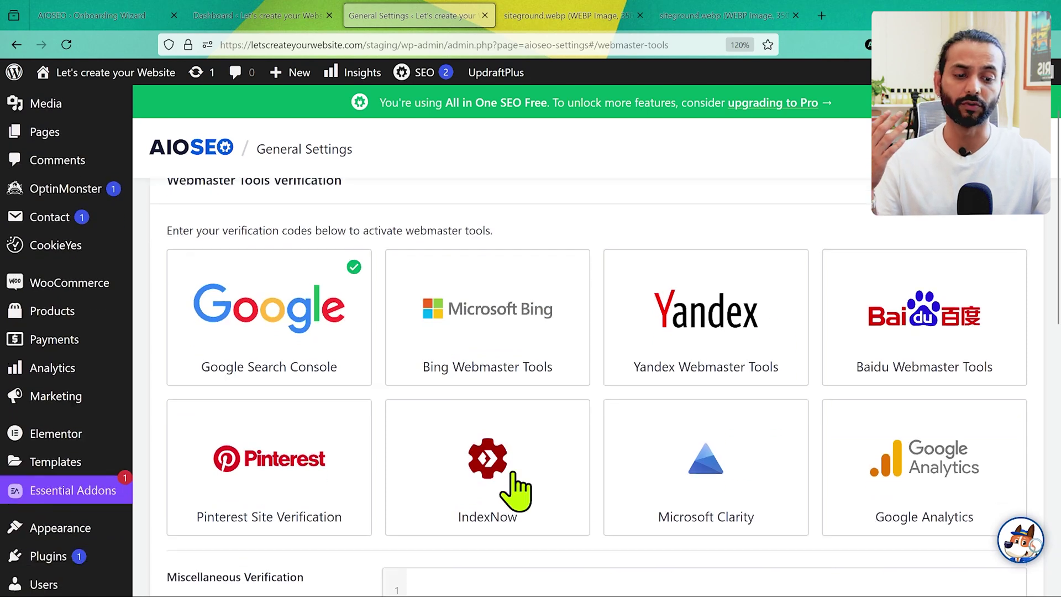
{"action": "scroll", "coordinate": [346, 356], "scroll_direction": "up", "scroll_amount": 2}
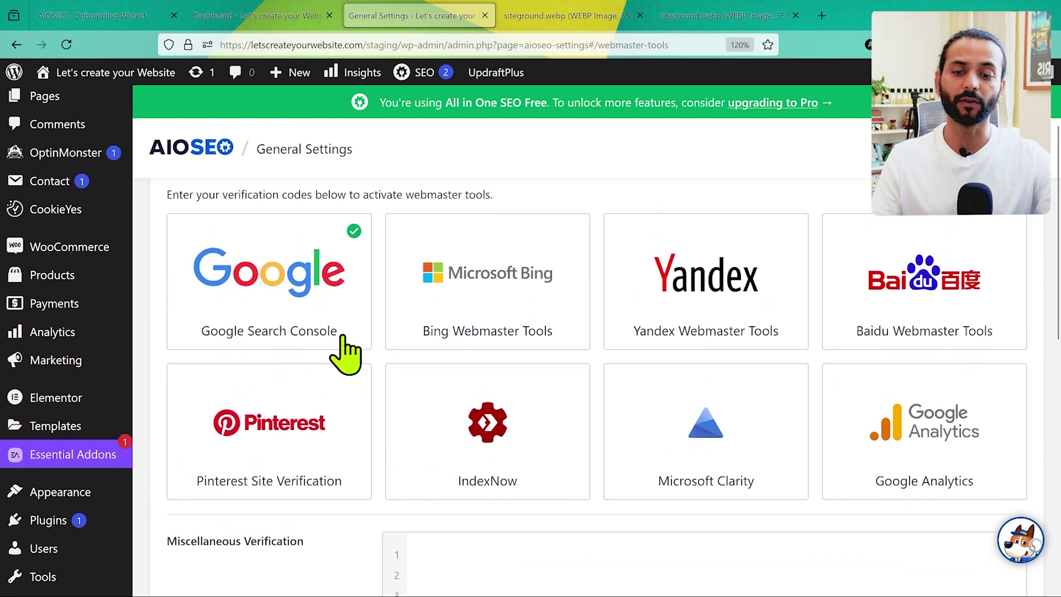
{"action": "scroll", "coordinate": [450, 268], "scroll_direction": "up", "scroll_amount": 3}
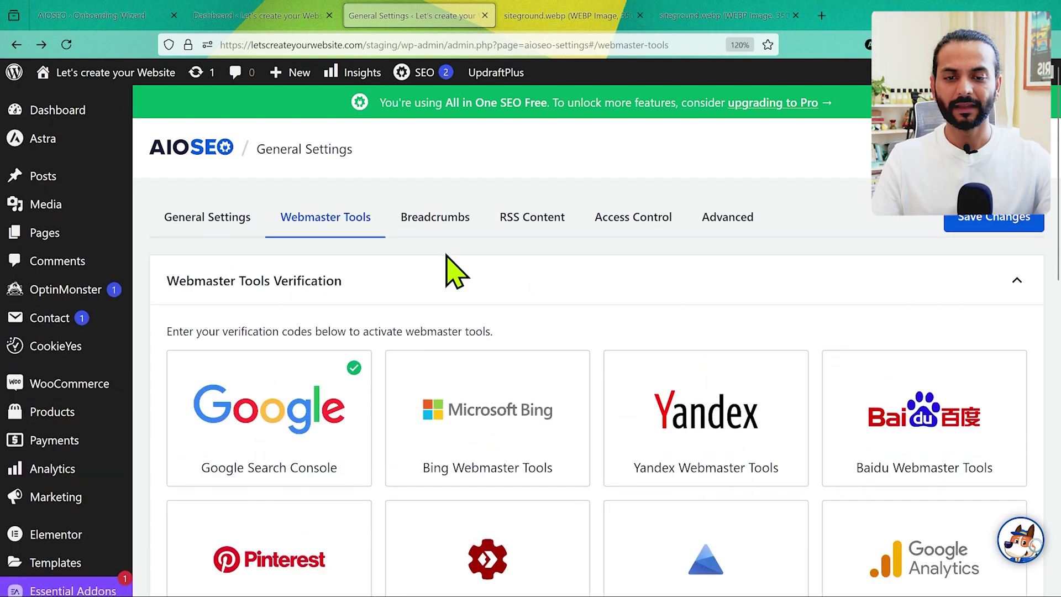
Step: Review the Breadcrumbs settings and choose Shortcode as the method for showing breadcrumbs on the website
{"action": "left_click", "coordinate": [421, 218]}
{"action": "scroll", "coordinate": [608, 229], "scroll_direction": "down", "scroll_amount": 2}
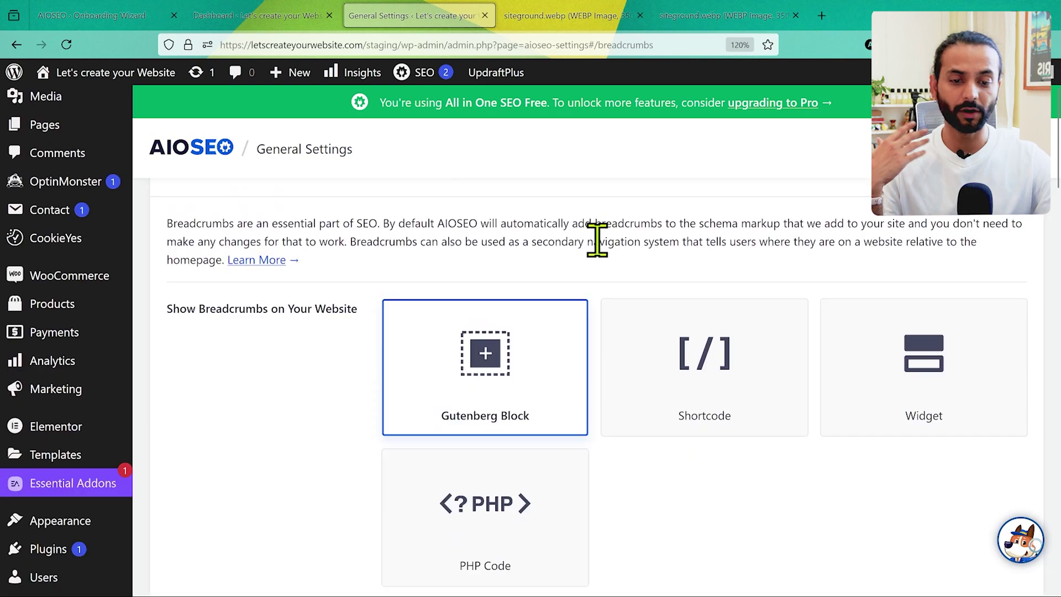
{"action": "scroll", "coordinate": [608, 233], "scroll_direction": "down", "scroll_amount": 4}
{"action": "scroll", "coordinate": [605, 254], "scroll_direction": "up", "scroll_amount": 2}
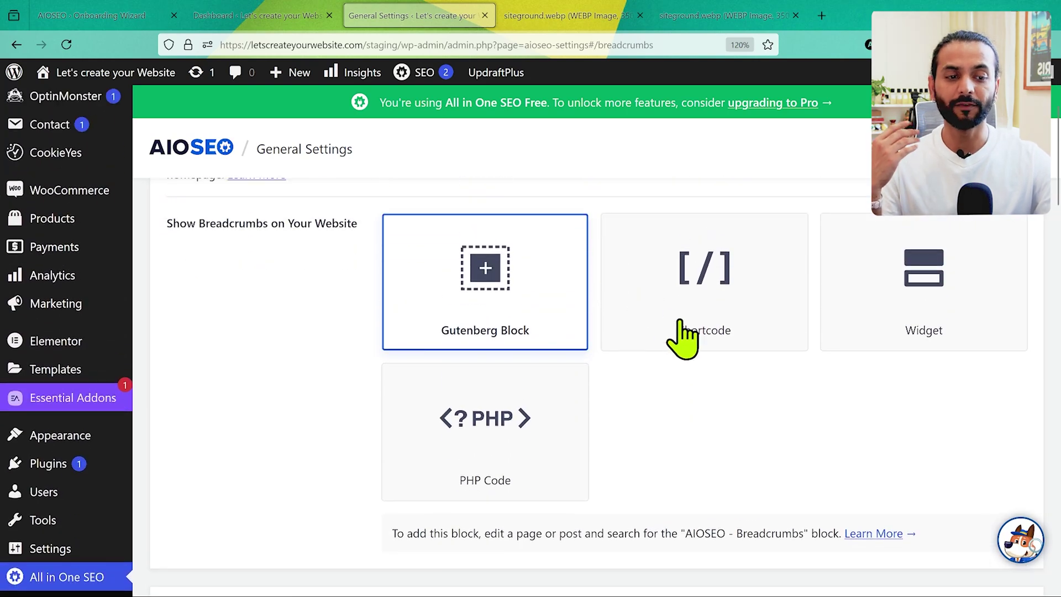
{"action": "scroll", "coordinate": [658, 439], "scroll_direction": "up", "scroll_amount": 3}
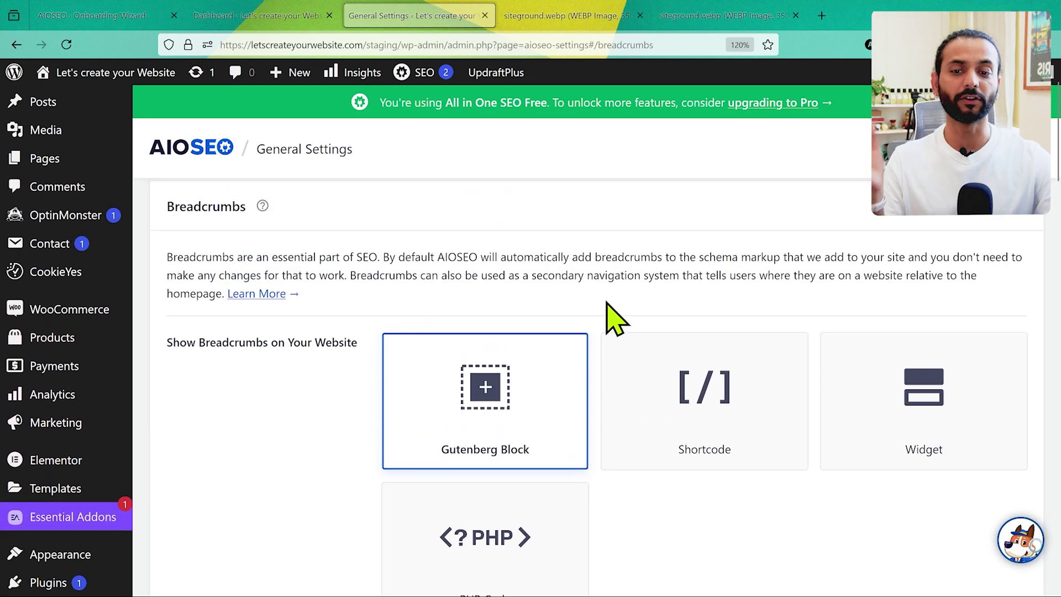
{"action": "scroll", "coordinate": [613, 316], "scroll_direction": "down", "scroll_amount": 2}
{"action": "left_click", "coordinate": [704, 372]}
{"action": "scroll", "coordinate": [486, 437], "scroll_direction": "down", "scroll_amount": 5}
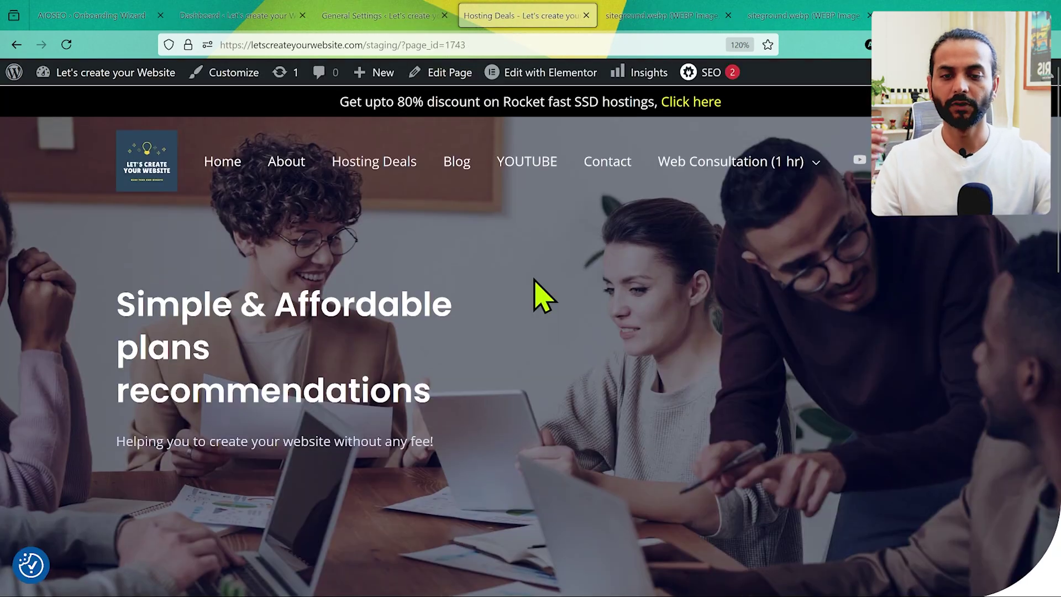
Step: Check the Hosting Deals page for breadcrumb placement against the shortcode option, and return to the Breadcrumbs settings
{"action": "scroll", "coordinate": [534, 279], "scroll_direction": "down", "scroll_amount": 1}
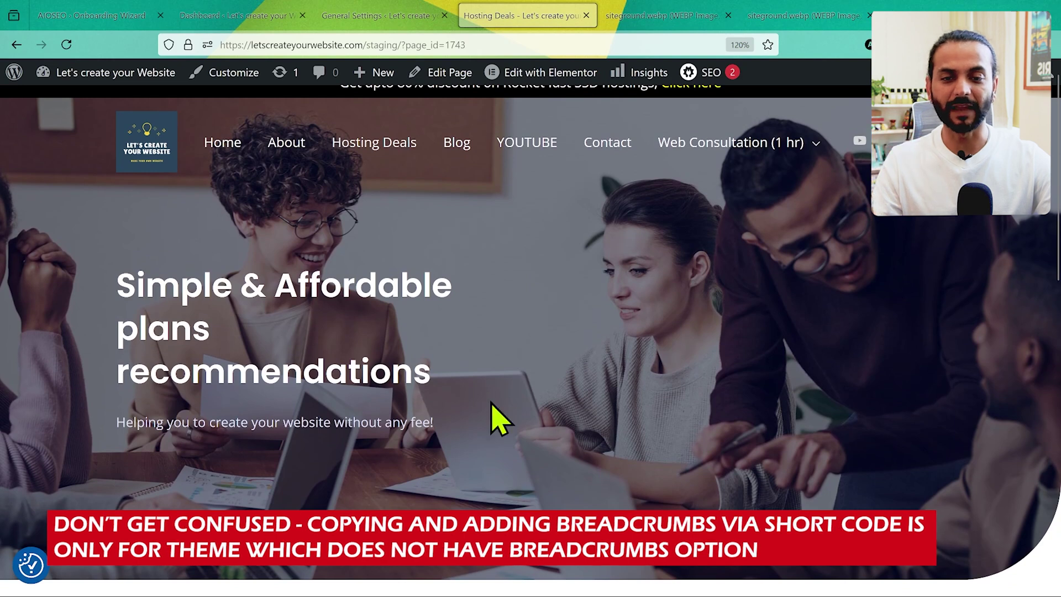
{"action": "left_click", "coordinate": [387, 17]}
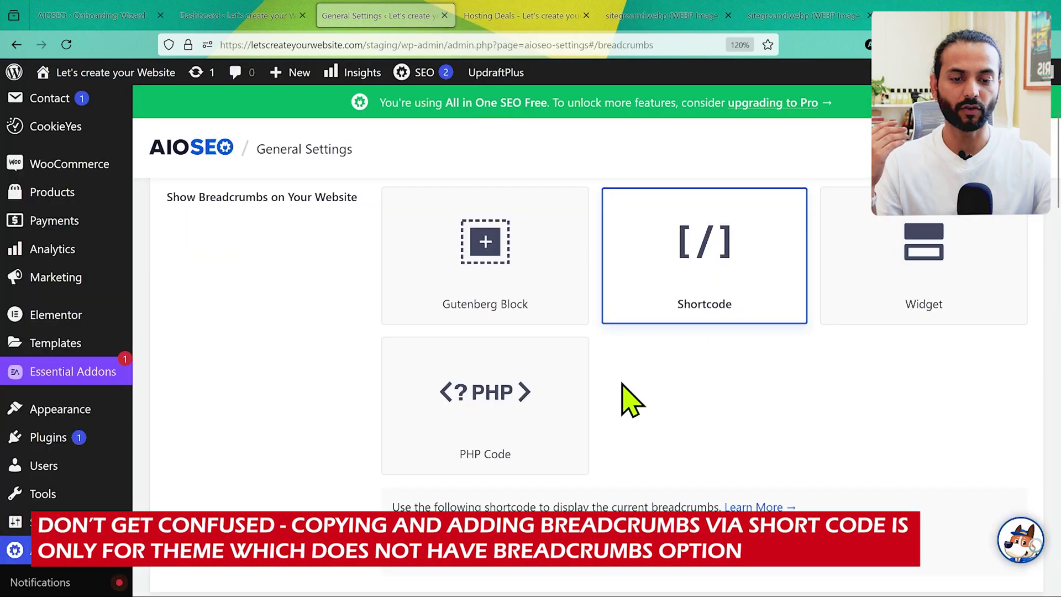
{"action": "left_click", "coordinate": [519, 17]}
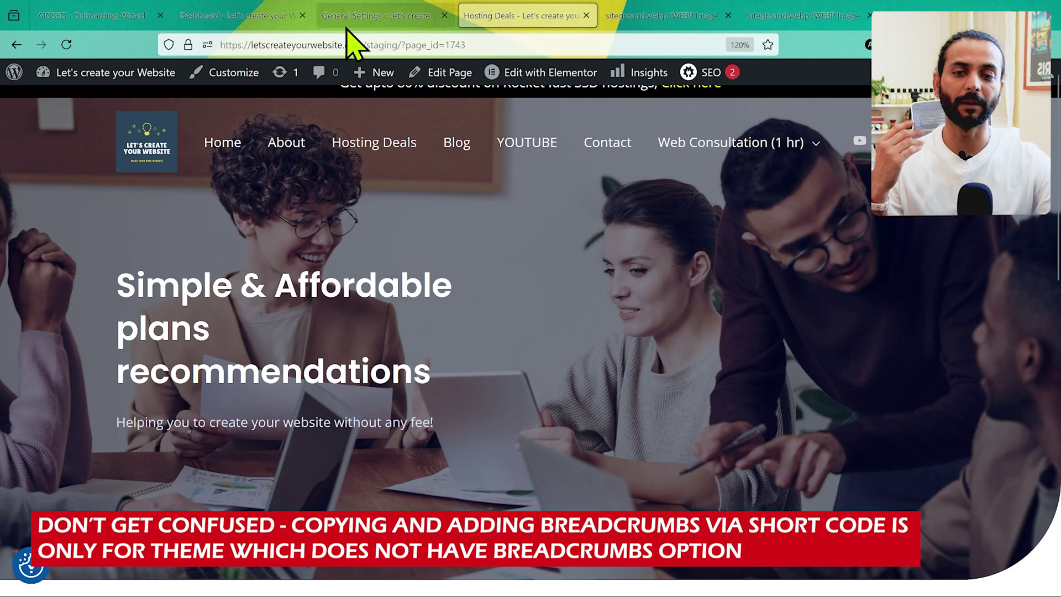
{"action": "left_click", "coordinate": [381, 17]}
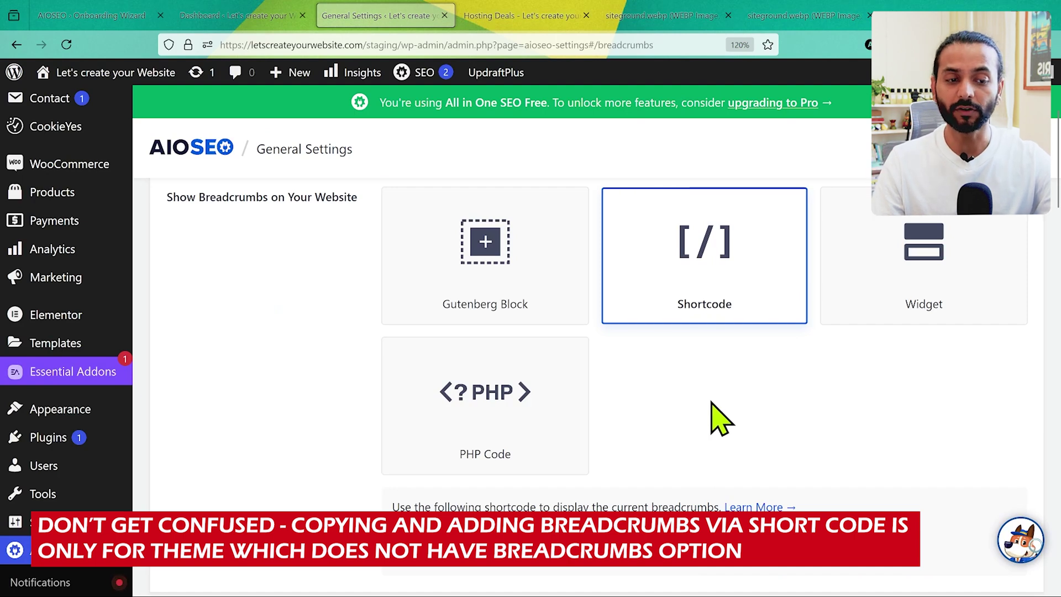
Step: Look over the RSS Content settings and the Access Control settings
{"action": "scroll", "coordinate": [719, 420], "scroll_direction": "up", "scroll_amount": 4}
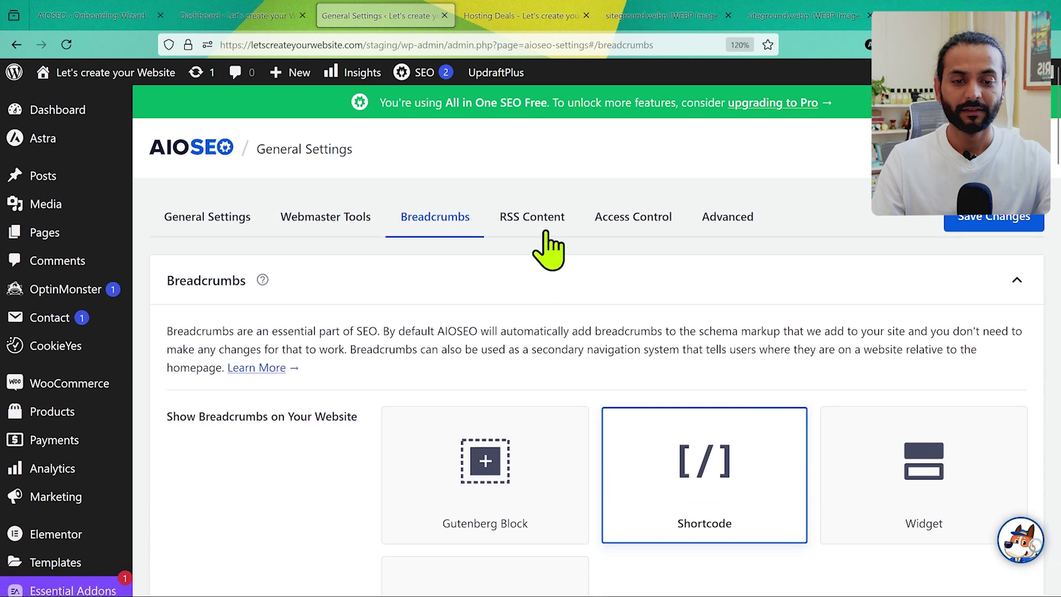
{"action": "left_click", "coordinate": [536, 224]}
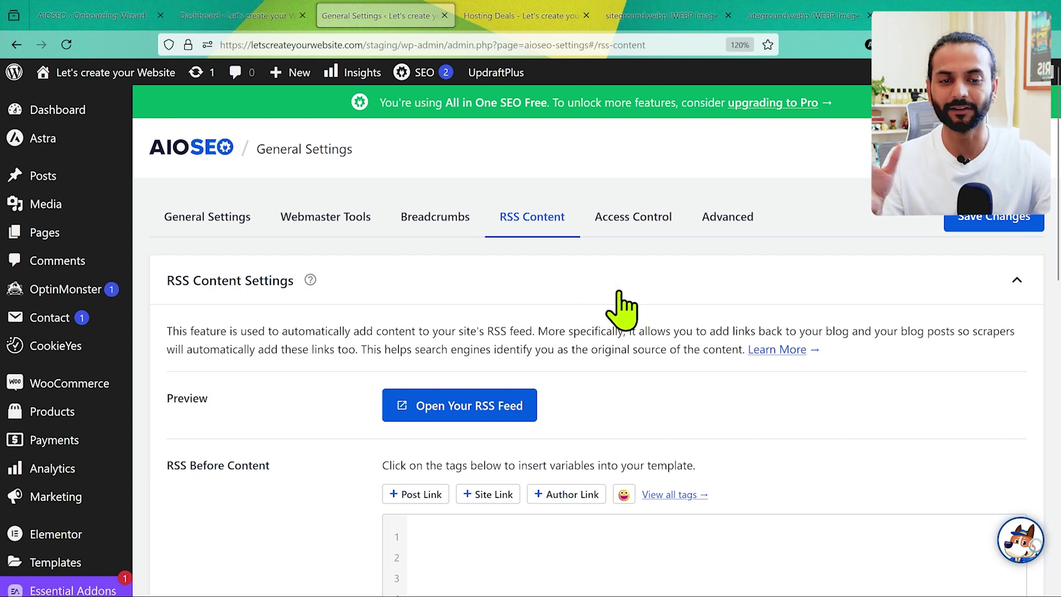
{"action": "left_click", "coordinate": [634, 217]}
{"action": "scroll", "coordinate": [671, 338], "scroll_direction": "down", "scroll_amount": 2}
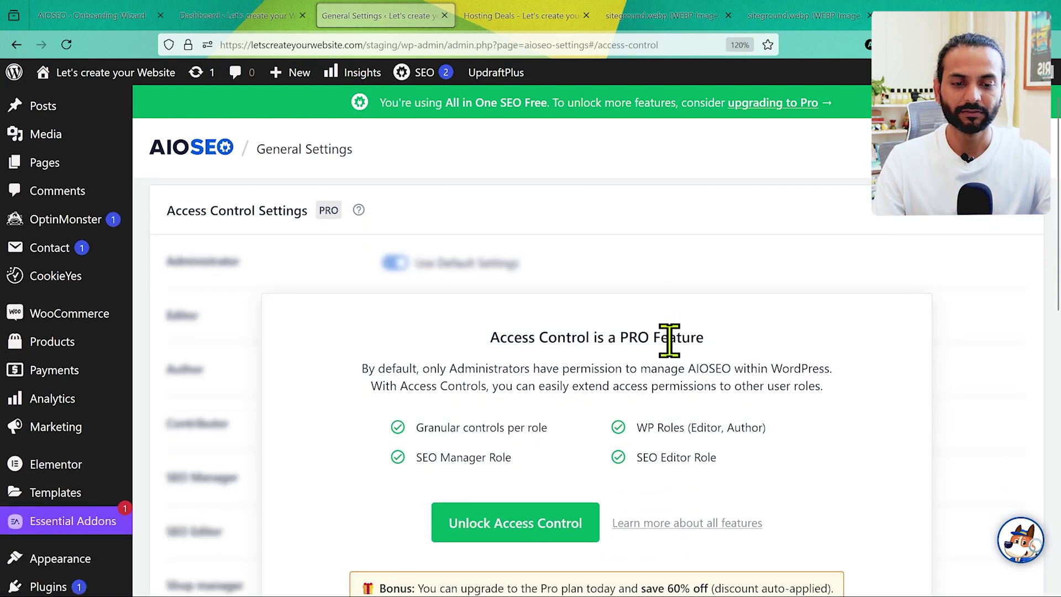
{"action": "scroll", "coordinate": [680, 351], "scroll_direction": "up", "scroll_amount": 1}
Step: Review the Advanced general settings, from TruSEO score to the uninstall option, and save the changes
{"action": "left_click", "coordinate": [728, 190]}
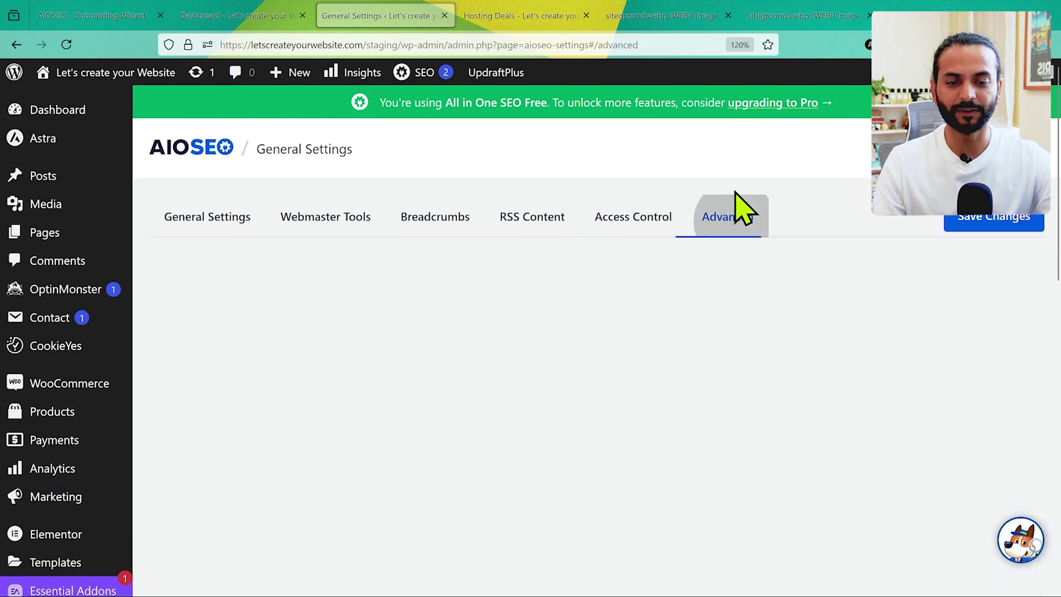
{"action": "scroll", "coordinate": [612, 381], "scroll_direction": "down", "scroll_amount": 2}
{"action": "scroll", "coordinate": [616, 386], "scroll_direction": "up", "scroll_amount": 1}
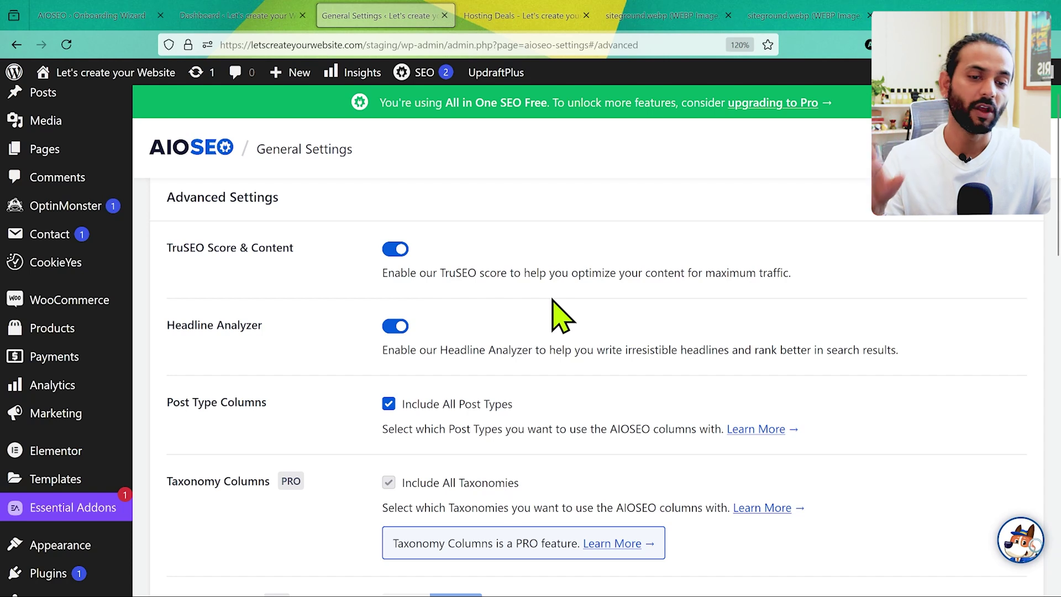
{"action": "scroll", "coordinate": [553, 304], "scroll_direction": "down", "scroll_amount": 2}
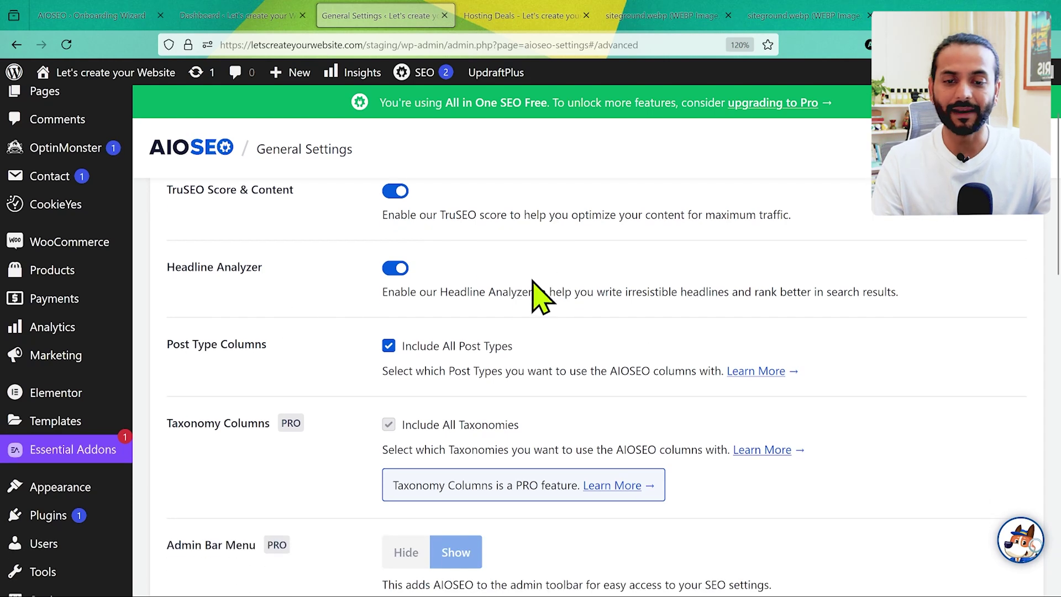
{"action": "scroll", "coordinate": [581, 288], "scroll_direction": "down", "scroll_amount": 1}
{"action": "scroll", "coordinate": [586, 293], "scroll_direction": "down", "scroll_amount": 4}
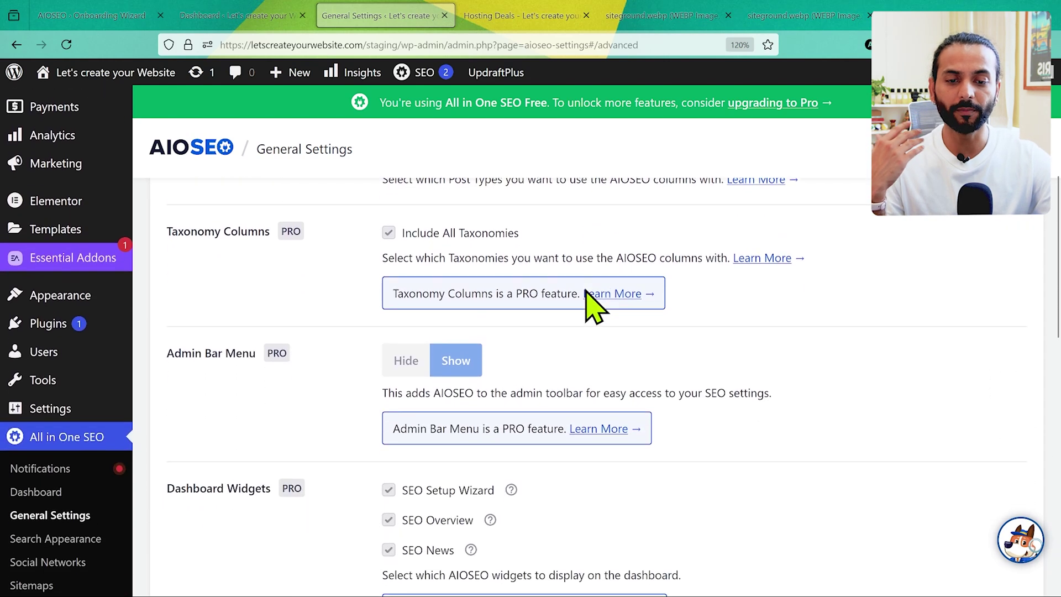
{"action": "scroll", "coordinate": [595, 307], "scroll_direction": "down", "scroll_amount": 2}
{"action": "scroll", "coordinate": [596, 308], "scroll_direction": "down", "scroll_amount": 3}
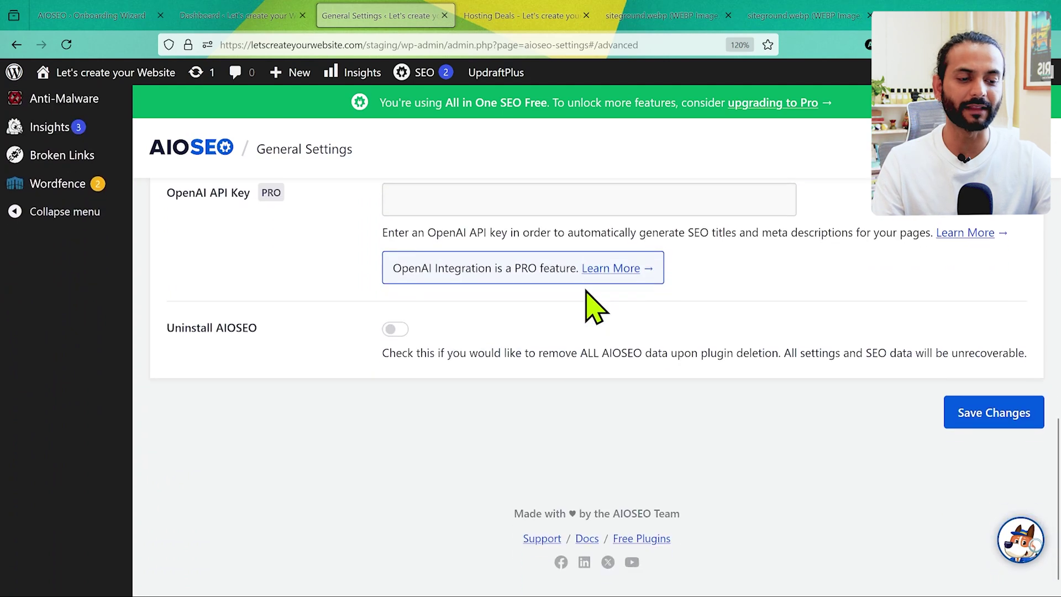
{"action": "left_click", "coordinate": [992, 395]}
Step: Open the Search Appearance global settings and view the title separator options
{"action": "scroll", "coordinate": [691, 425], "scroll_direction": "up", "scroll_amount": 10}
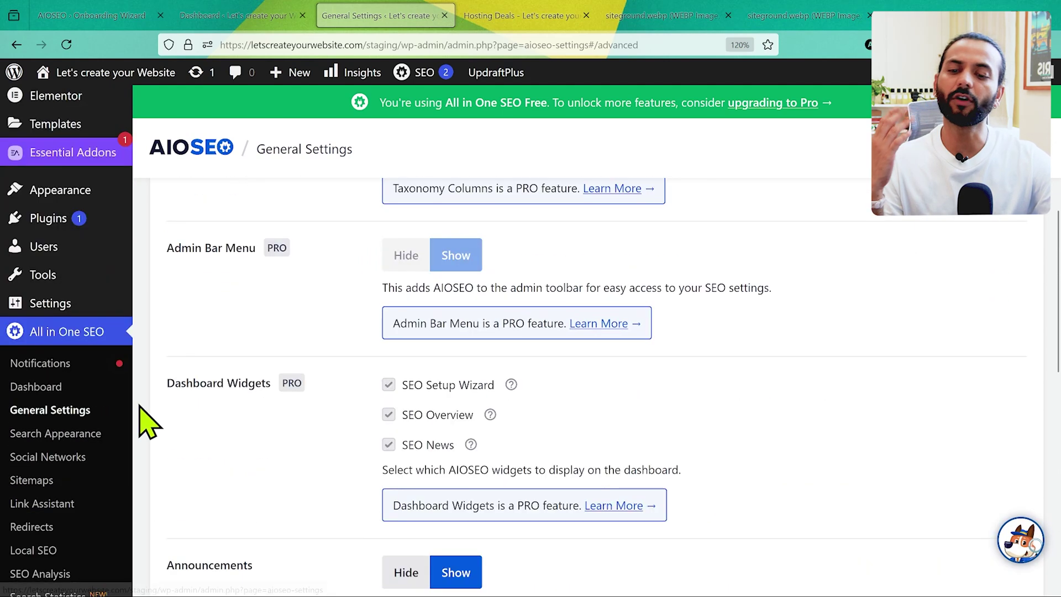
{"action": "scroll", "coordinate": [125, 421], "scroll_direction": "down", "scroll_amount": 2}
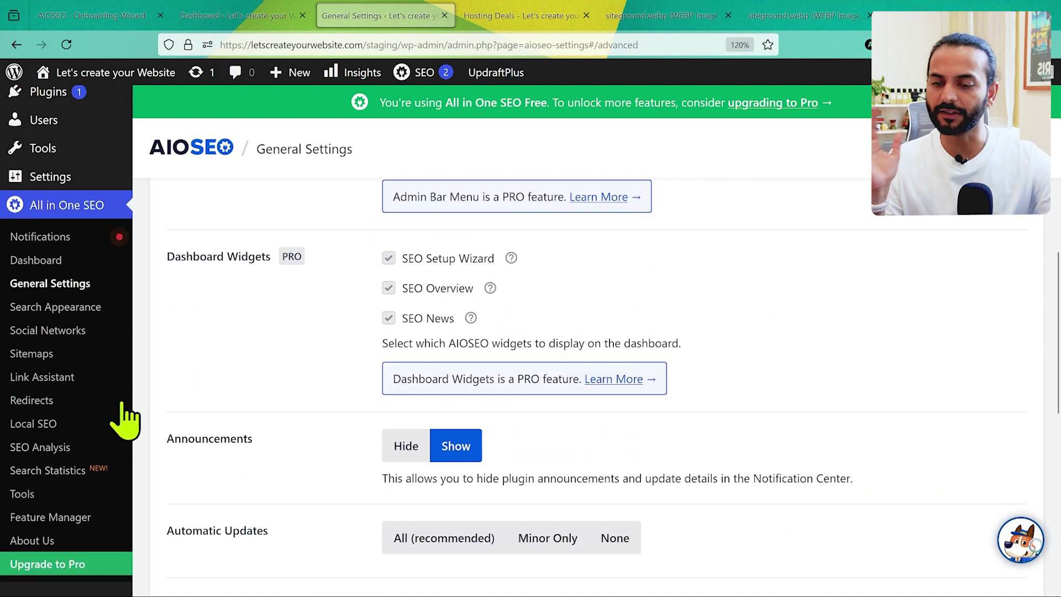
{"action": "left_click", "coordinate": [82, 308]}
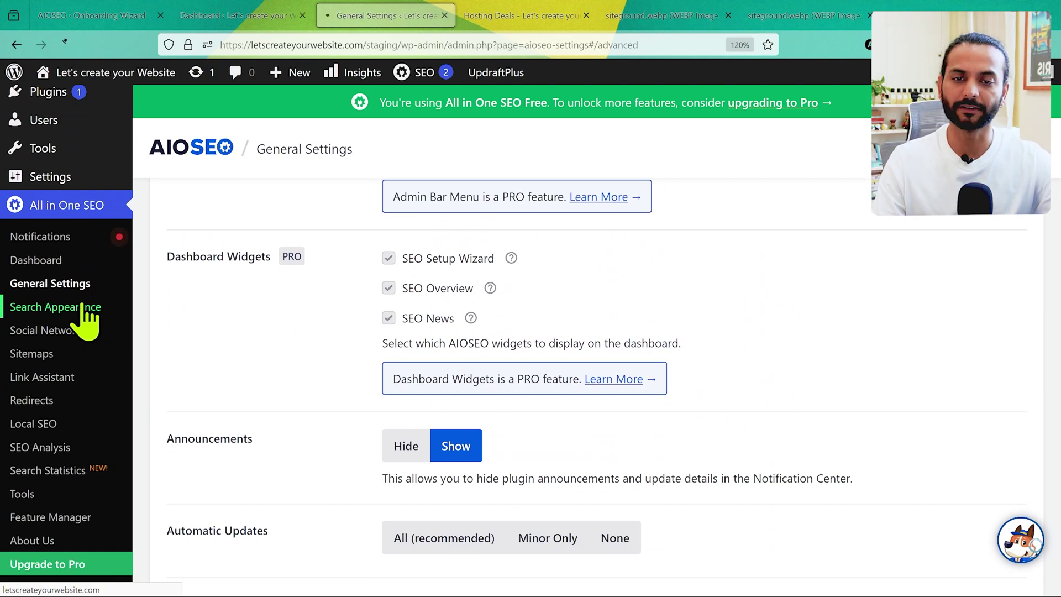
{"action": "scroll", "coordinate": [321, 357], "scroll_direction": "down", "scroll_amount": 1}
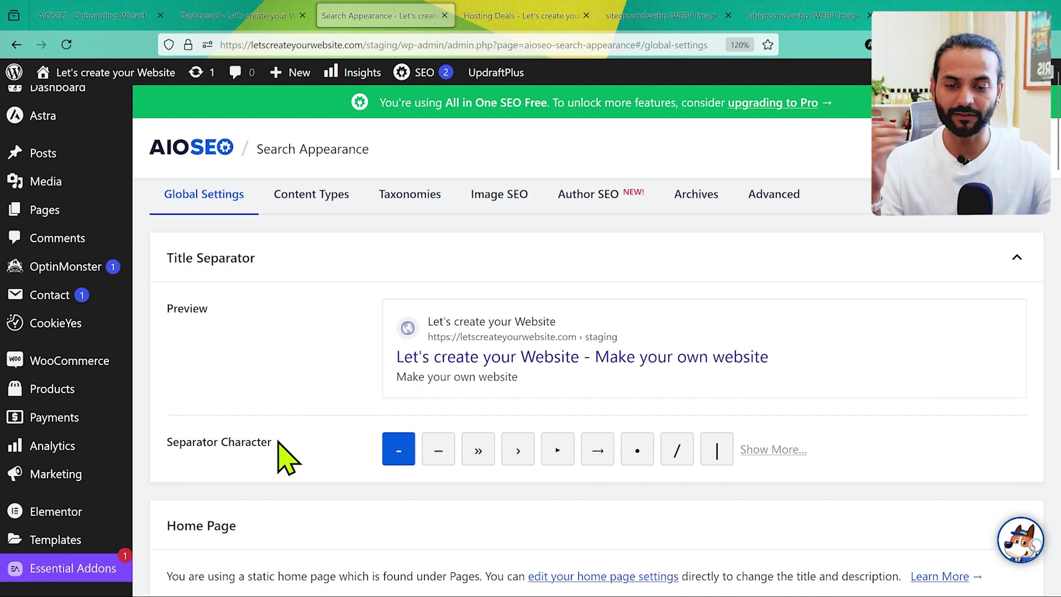
Step: Review the separator characters and the Home Page search preview, including its site name, title and description
{"action": "scroll", "coordinate": [288, 457], "scroll_direction": "down", "scroll_amount": 2}
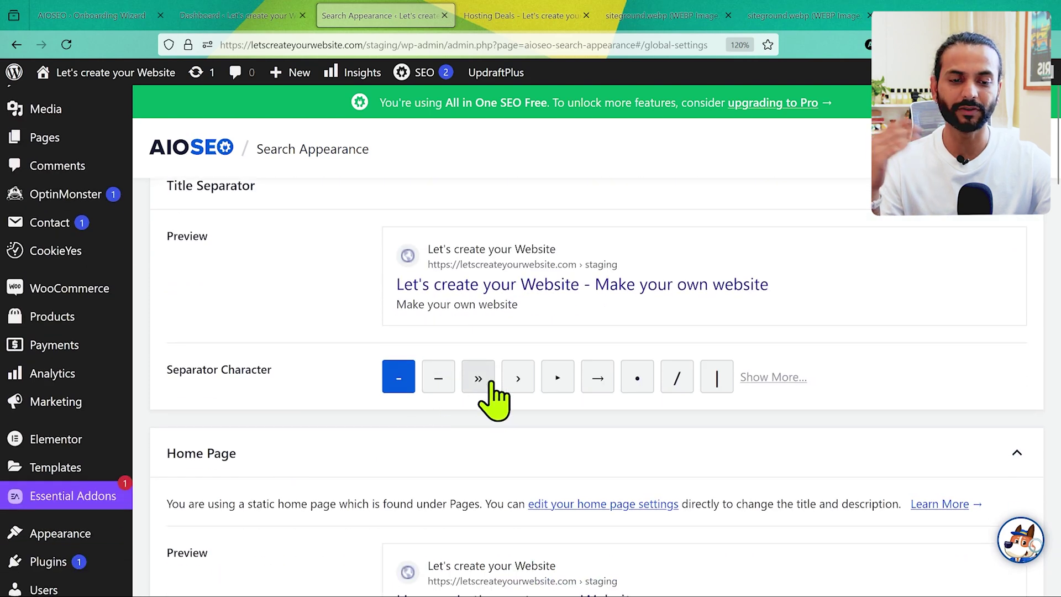
{"action": "scroll", "coordinate": [371, 431], "scroll_direction": "down", "scroll_amount": 4}
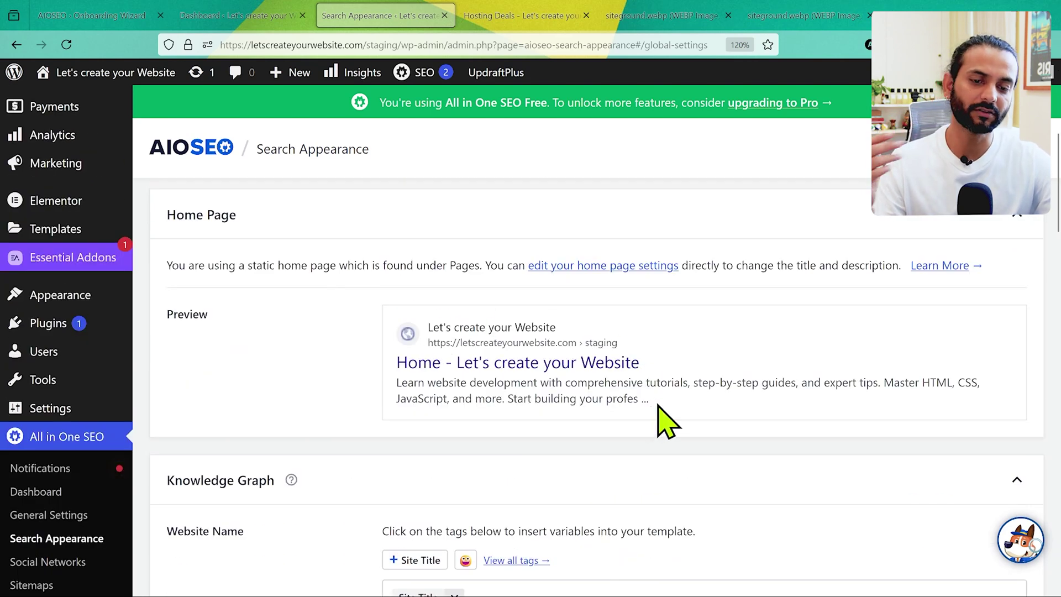
{"action": "left_click_drag", "start_coordinate": [428, 327], "coordinate": [571, 328]}
{"action": "left_click_drag", "start_coordinate": [398, 362], "coordinate": [652, 382]}
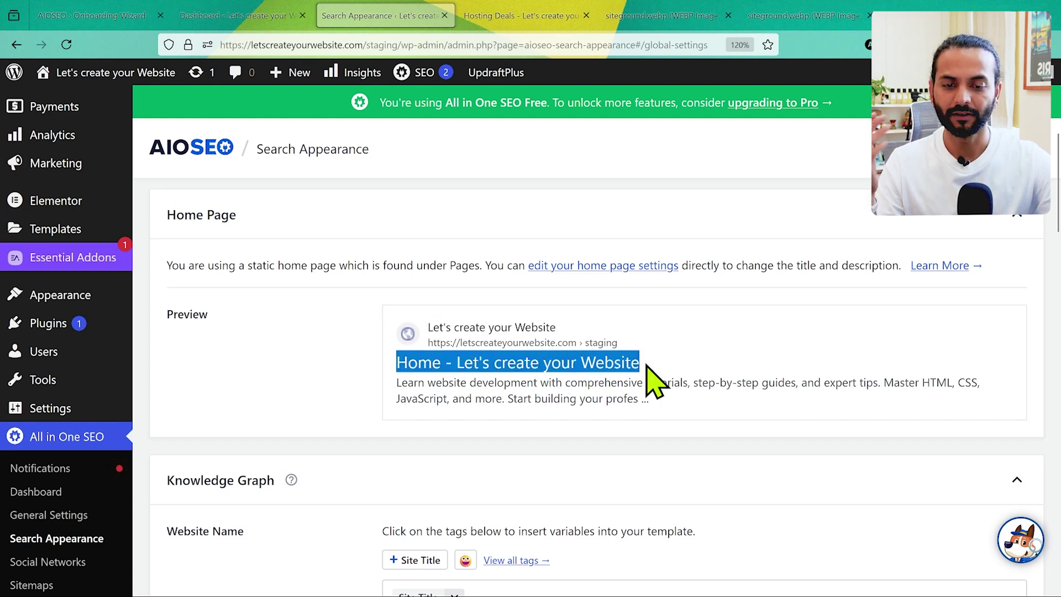
{"action": "left_click", "coordinate": [446, 395]}
{"action": "left_click_drag", "start_coordinate": [584, 398], "coordinate": [395, 403]}
{"action": "left_click", "coordinate": [390, 405]}
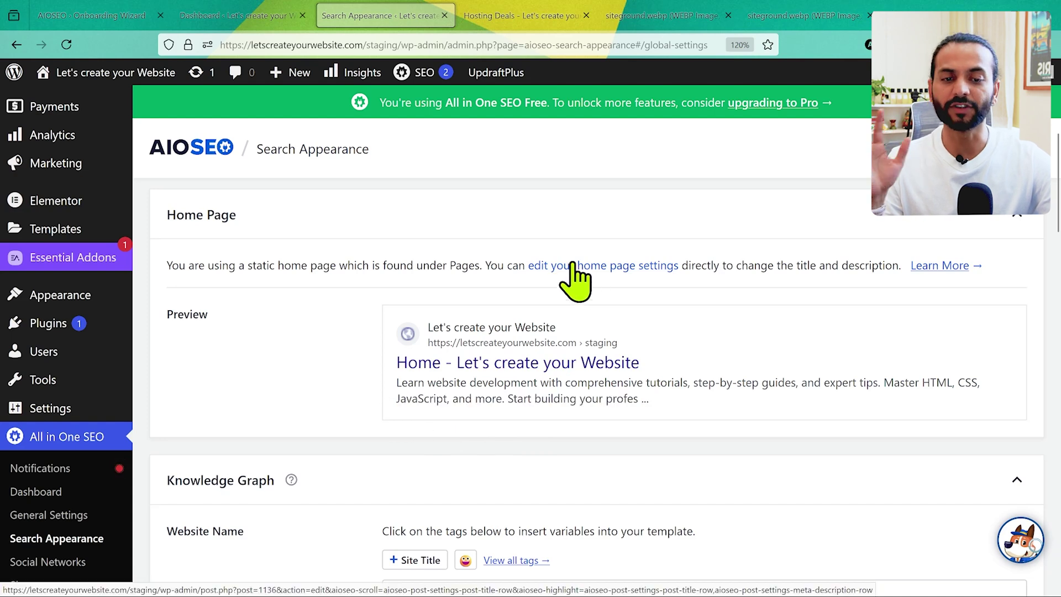
Step: Open the home page settings in a new tab, check the page title and meta description fields, and return to Search Appearance
{"action": "right_click", "coordinate": [574, 266]}
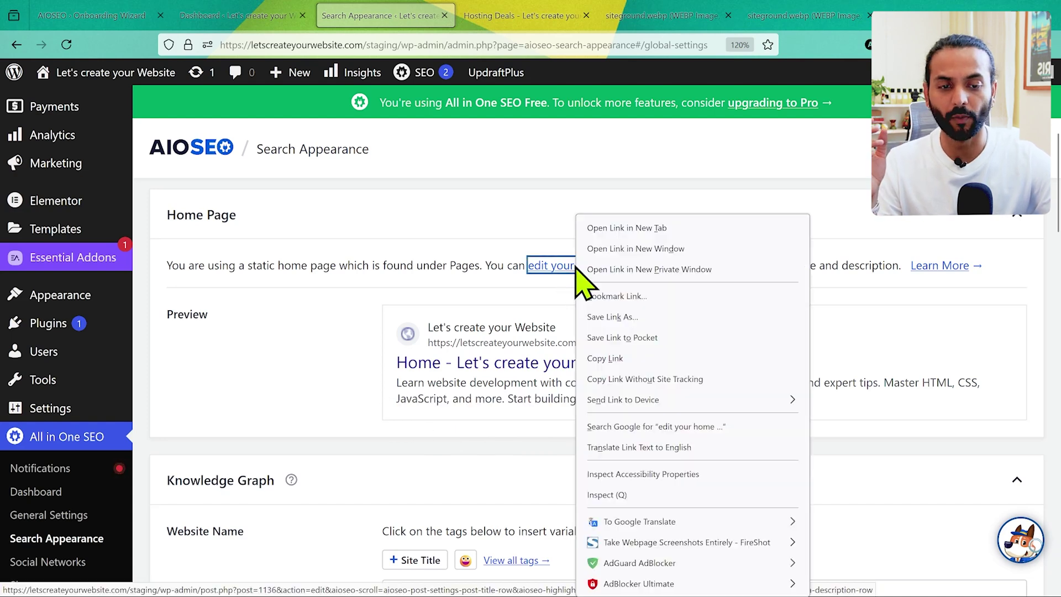
{"action": "left_click", "coordinate": [644, 228]}
{"action": "left_click", "coordinate": [440, 17]}
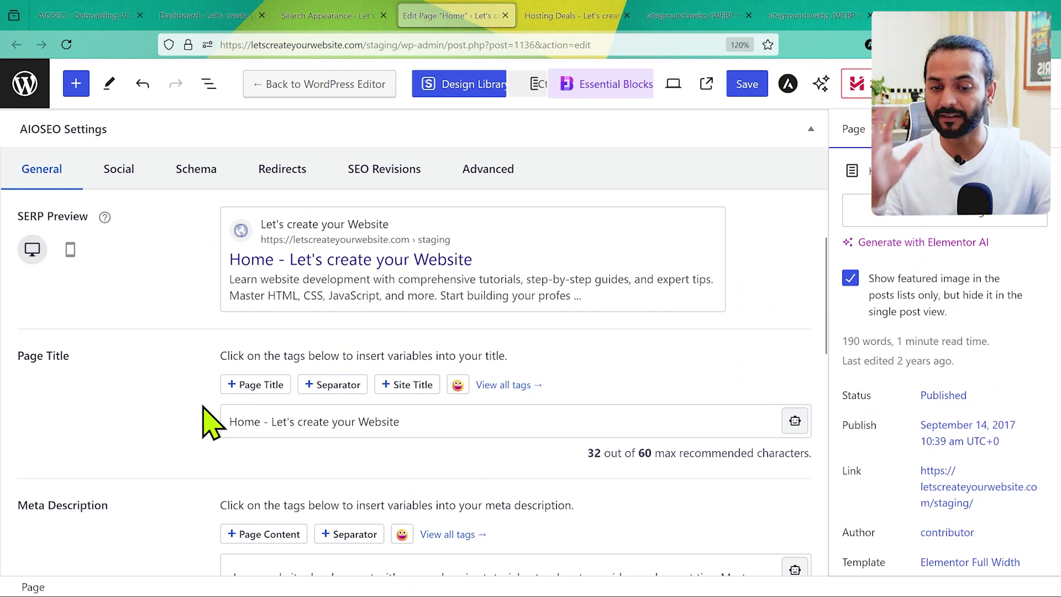
{"action": "scroll", "coordinate": [212, 424], "scroll_direction": "down", "scroll_amount": 3}
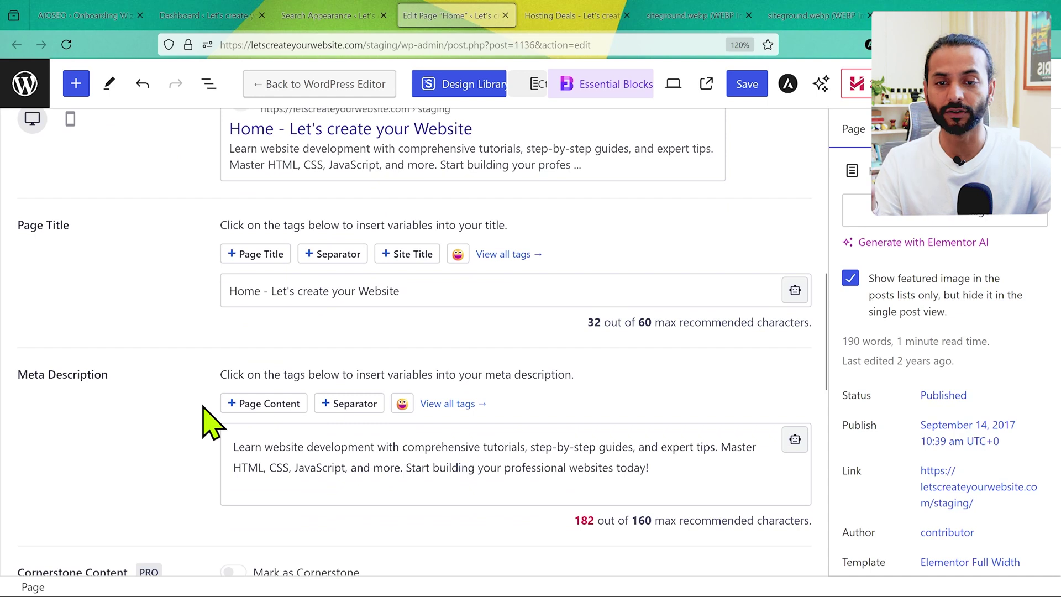
{"action": "left_click", "coordinate": [327, 16]}
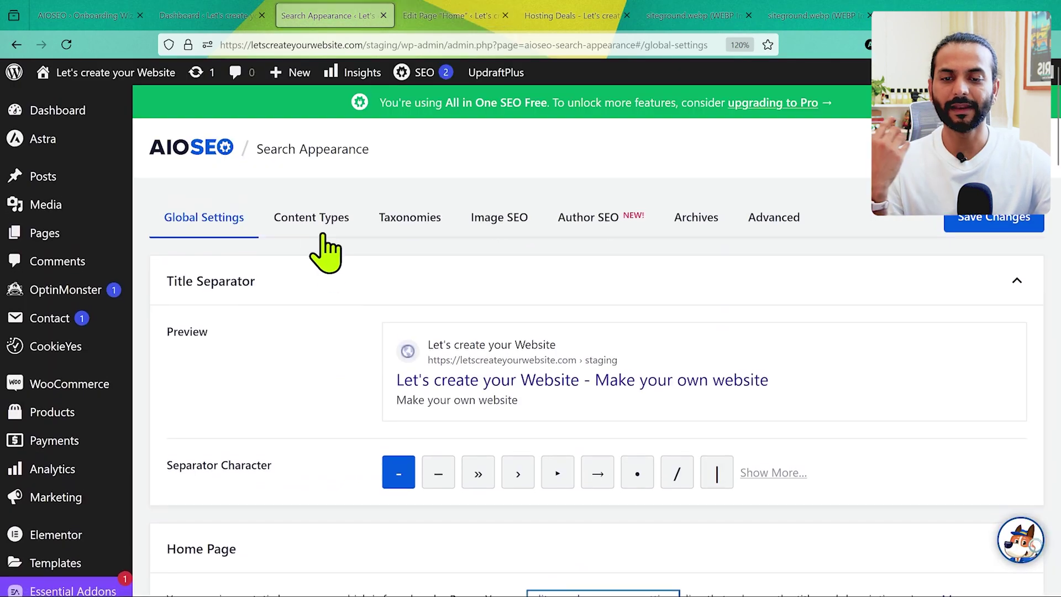
Step: Open the Content Types settings and examine the Posts search visibility option and the title and excerpt in its preview
{"action": "left_click", "coordinate": [318, 217]}
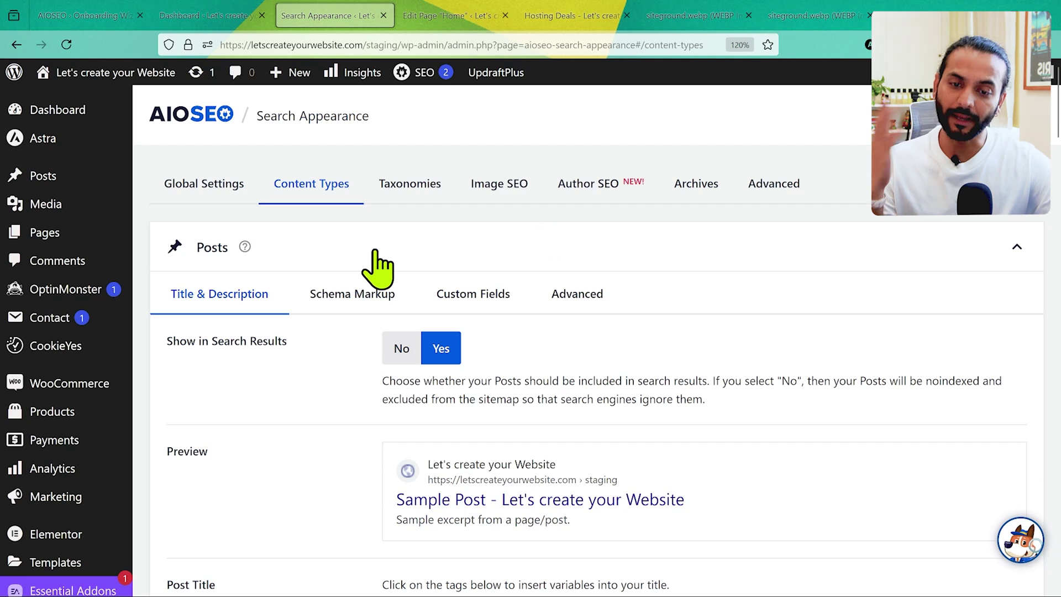
{"action": "scroll", "coordinate": [378, 269], "scroll_direction": "down", "scroll_amount": 1}
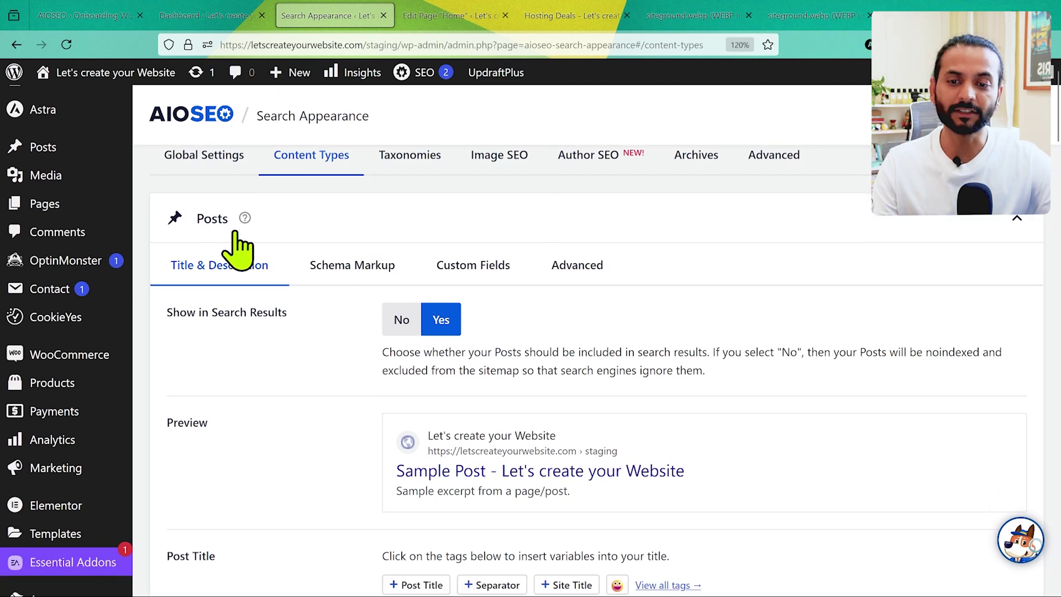
{"action": "scroll", "coordinate": [315, 415], "scroll_direction": "down", "scroll_amount": 2}
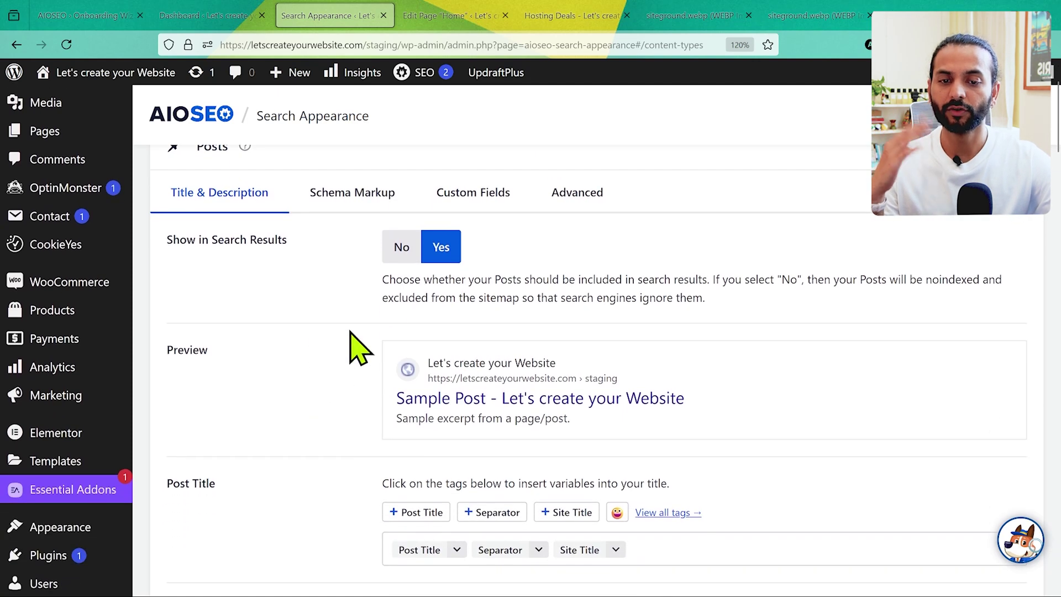
{"action": "scroll", "coordinate": [442, 255], "scroll_direction": "down", "scroll_amount": 3}
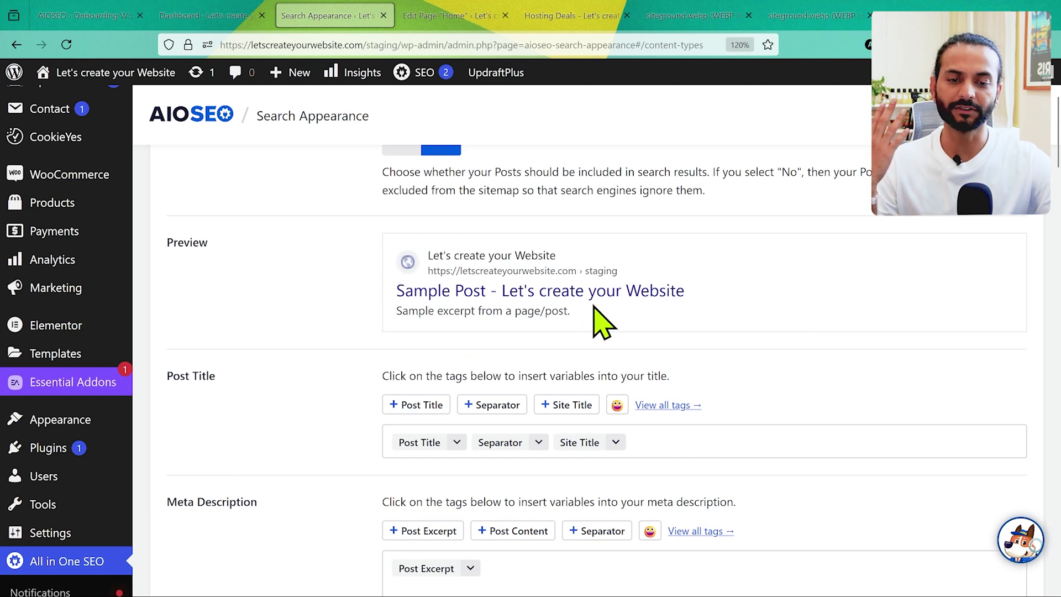
{"action": "left_click_drag", "start_coordinate": [569, 322], "coordinate": [450, 357]}
{"action": "left_click", "coordinate": [399, 324]}
{"action": "left_click_drag", "start_coordinate": [399, 292], "coordinate": [490, 288]}
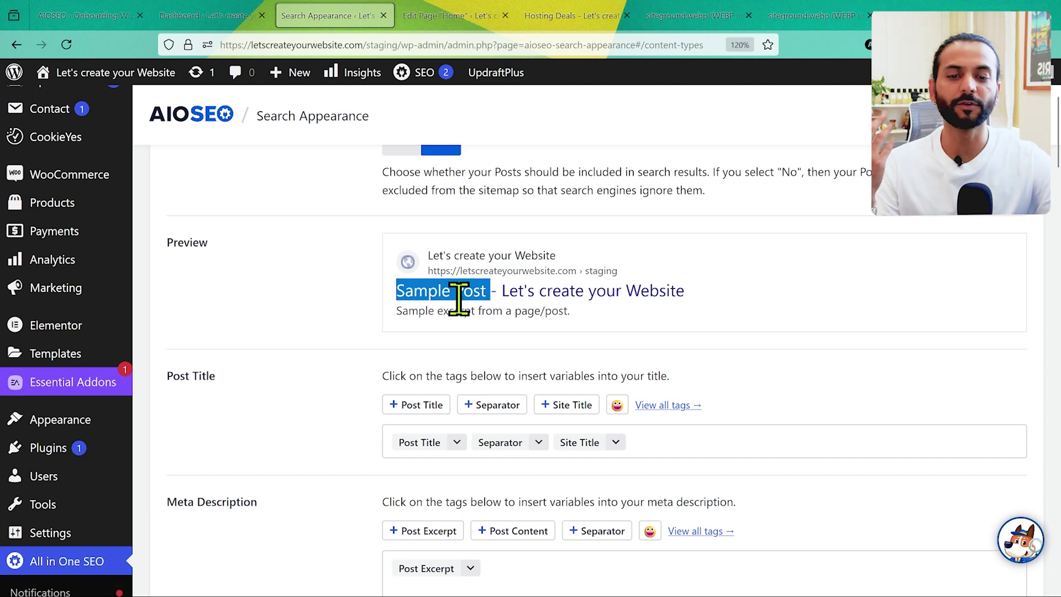
{"action": "left_click_drag", "start_coordinate": [398, 312], "coordinate": [592, 327]}
{"action": "left_click", "coordinate": [587, 321]}
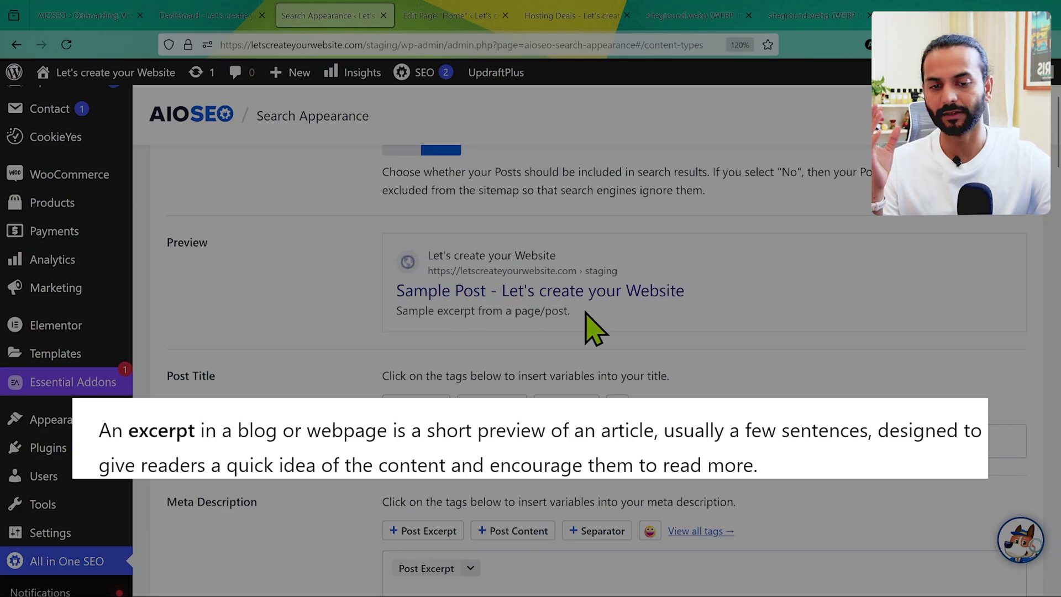
Step: Browse all available smart tags for the Post Title, close the list, and check the Posts meta description template
{"action": "scroll", "coordinate": [525, 360], "scroll_direction": "down", "scroll_amount": 1}
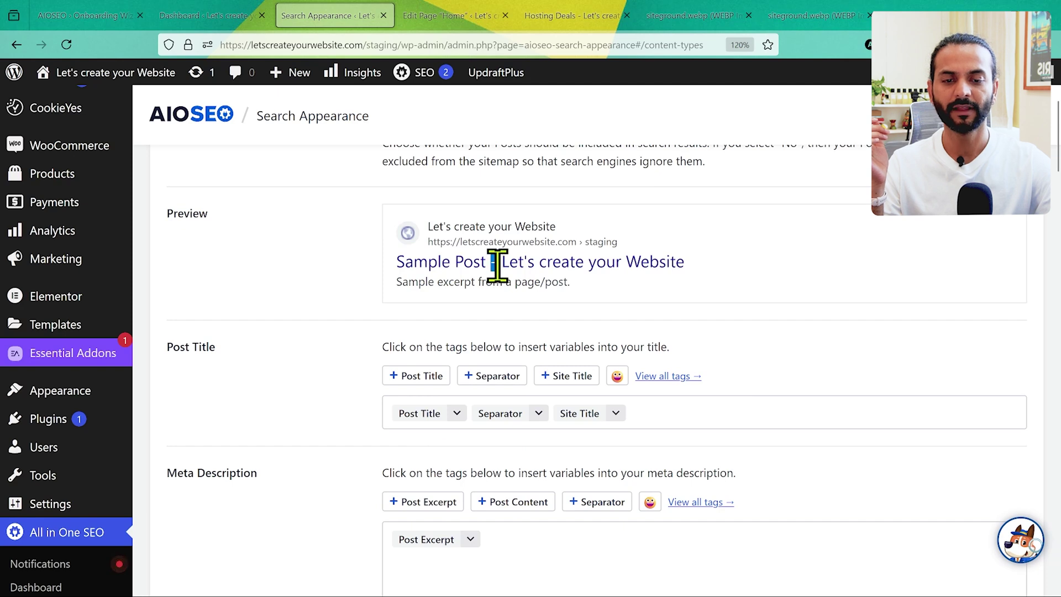
{"action": "left_click", "coordinate": [677, 409]}
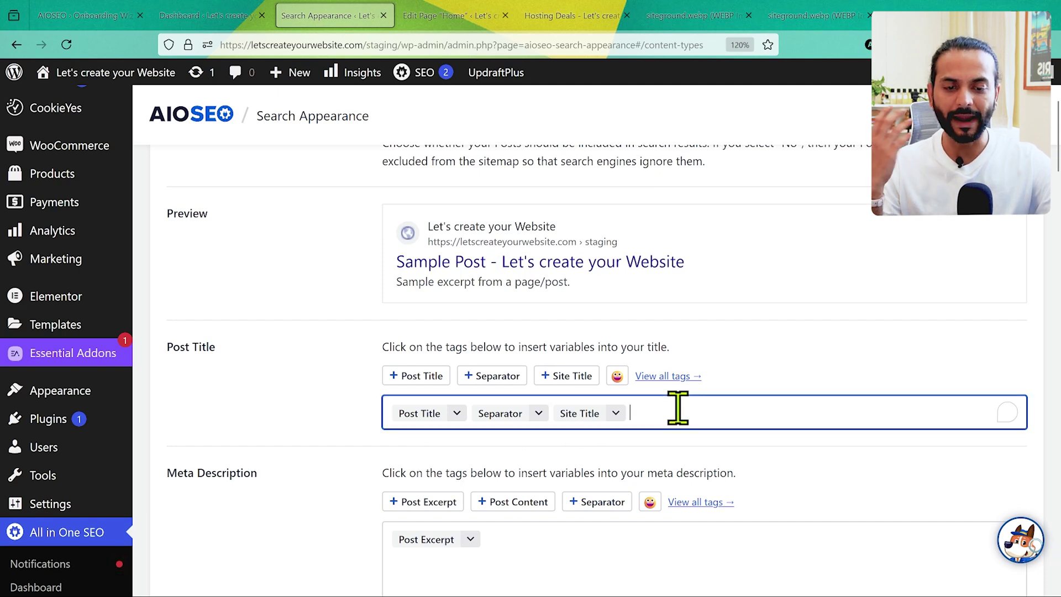
{"action": "left_click", "coordinate": [677, 380]}
{"action": "scroll", "coordinate": [783, 315], "scroll_direction": "down", "scroll_amount": 2}
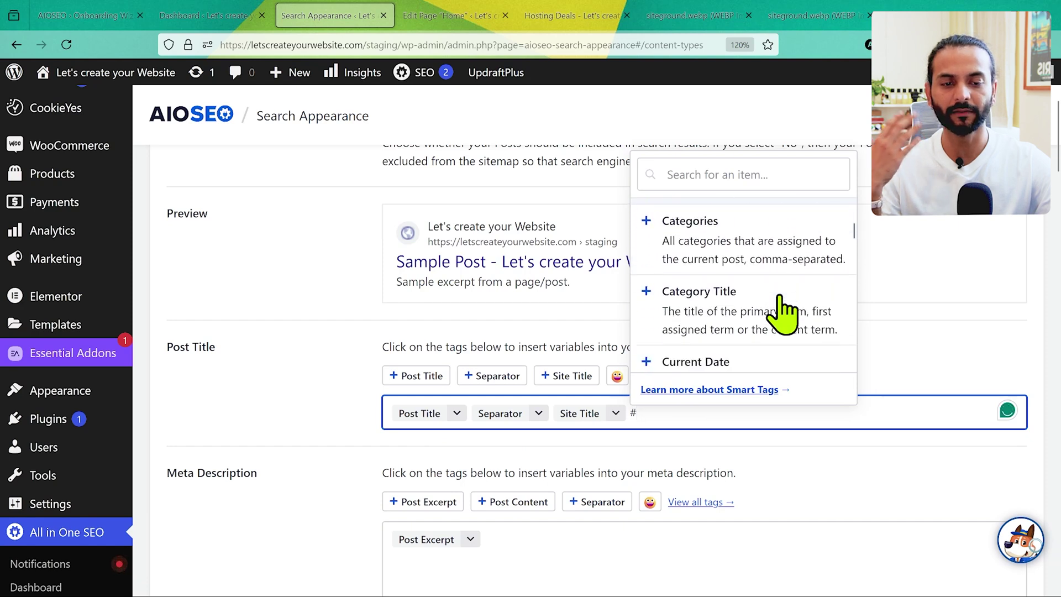
{"action": "left_click", "coordinate": [547, 343]}
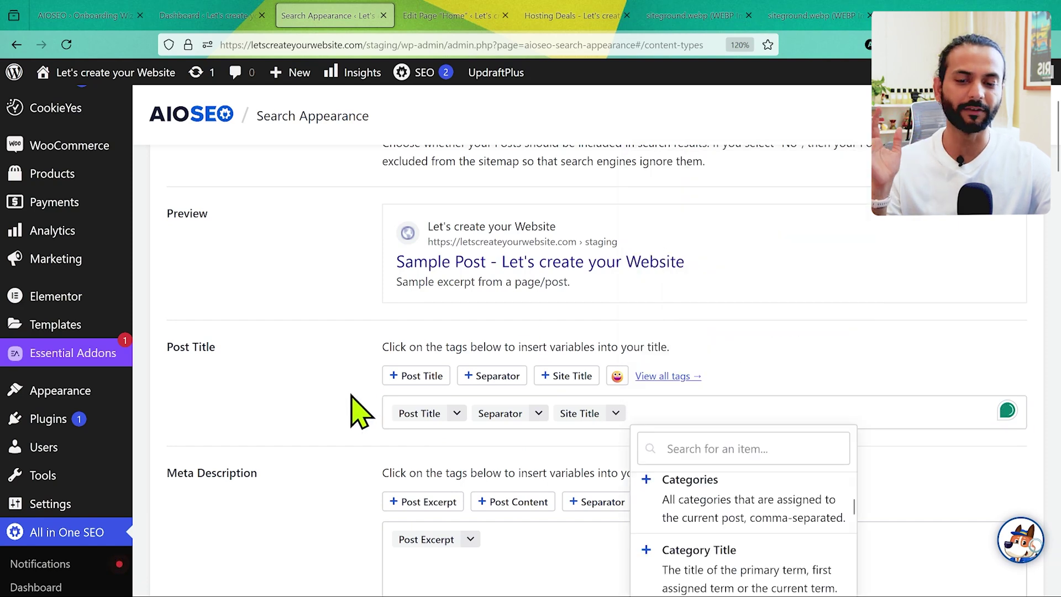
{"action": "scroll", "coordinate": [360, 412], "scroll_direction": "down", "scroll_amount": 4}
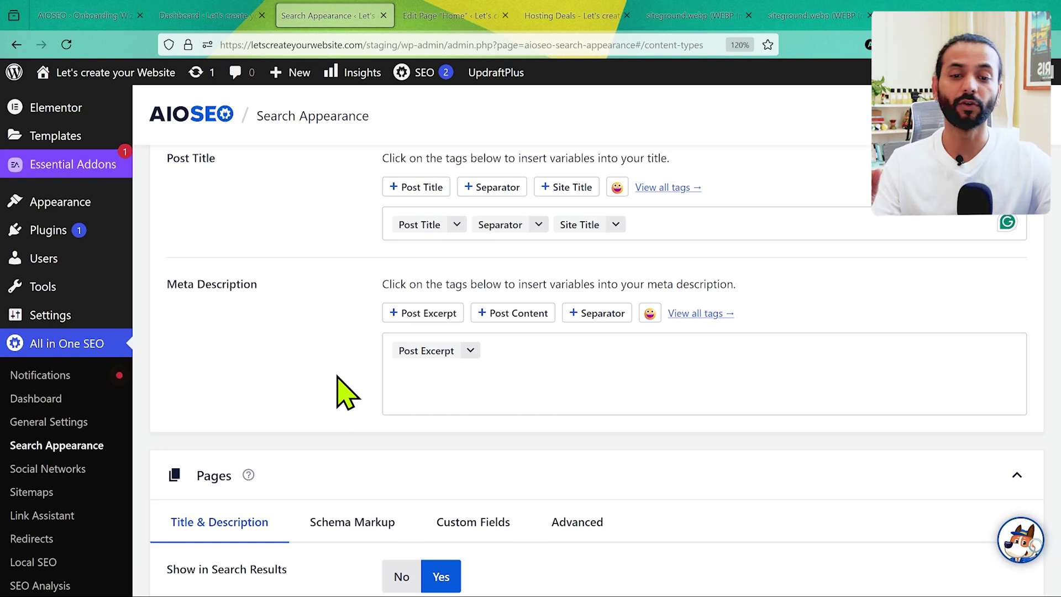
Step: Look through the Schema Markup, Custom Fields and Advanced settings for Posts
{"action": "scroll", "coordinate": [334, 365], "scroll_direction": "up", "scroll_amount": 9}
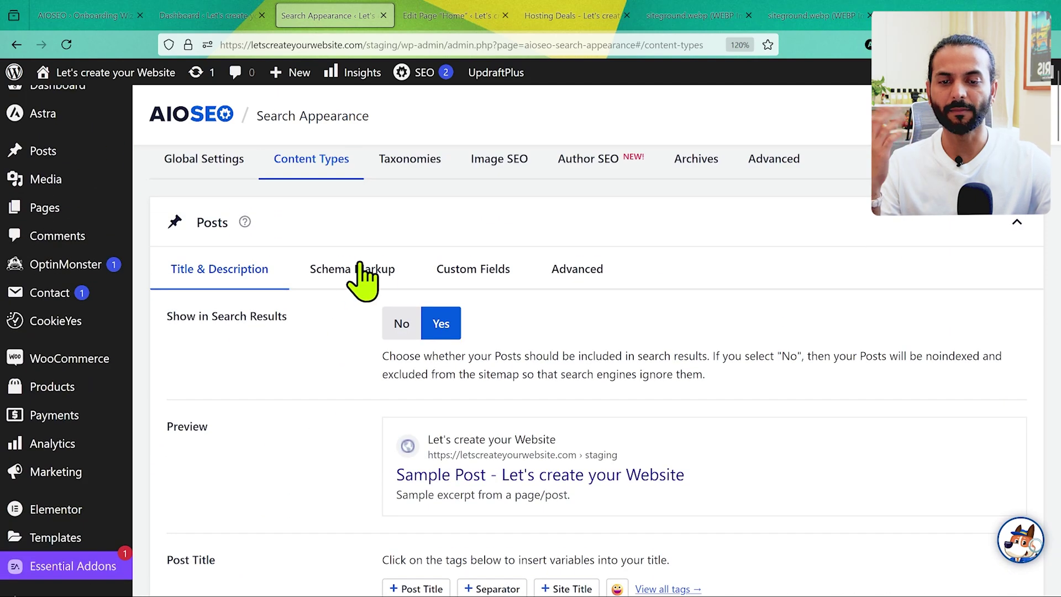
{"action": "left_click", "coordinate": [360, 263]}
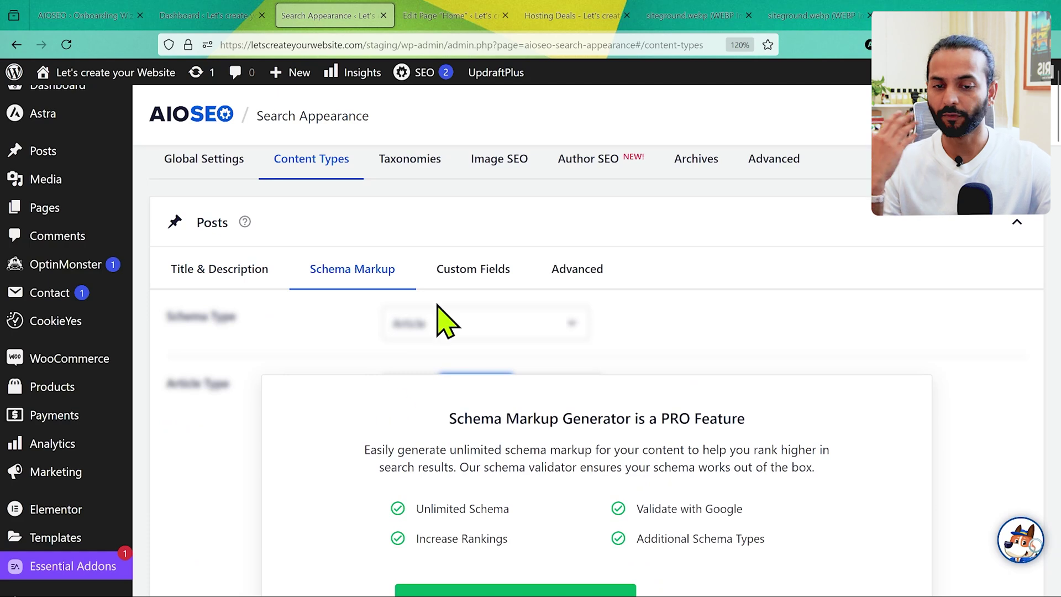
{"action": "left_click", "coordinate": [475, 271]}
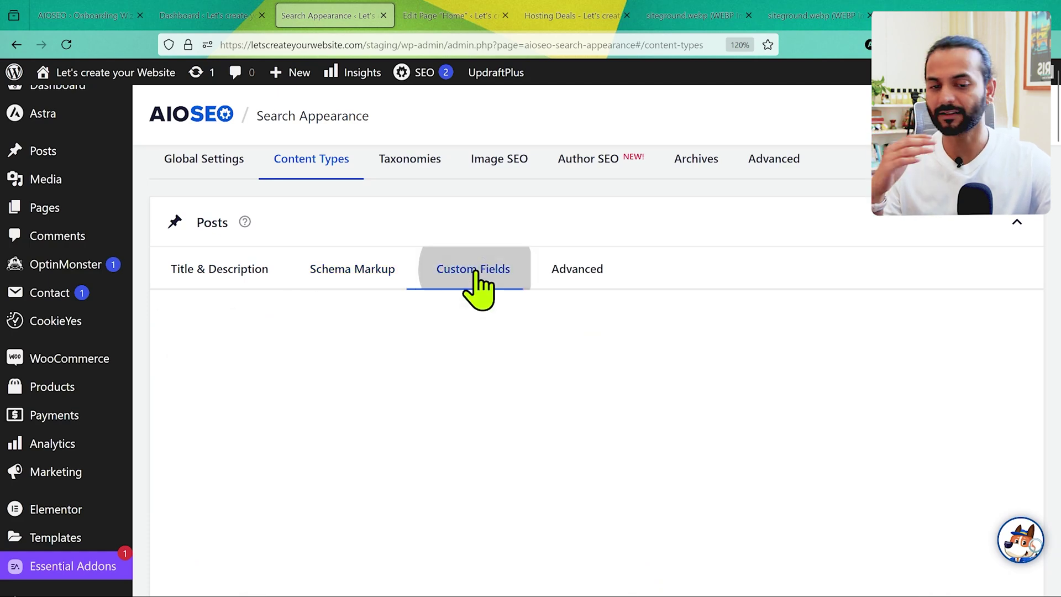
{"action": "left_click", "coordinate": [590, 284]}
{"action": "scroll", "coordinate": [442, 301], "scroll_direction": "down", "scroll_amount": 1}
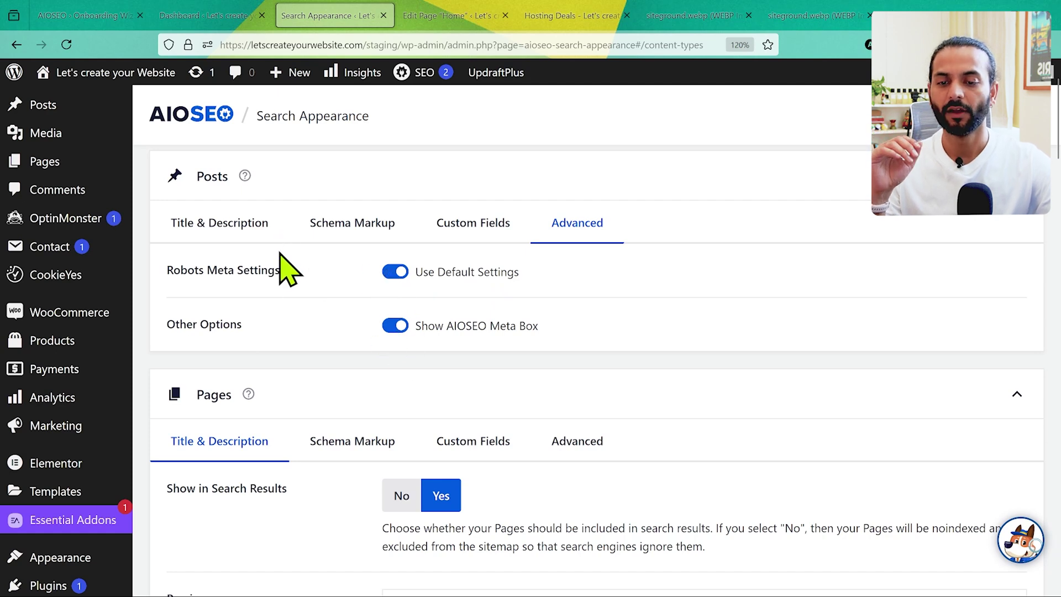
Step: Review the title and description settings for Pages, and view their Advanced robots meta and meta box options
{"action": "scroll", "coordinate": [293, 315], "scroll_direction": "down", "scroll_amount": 3}
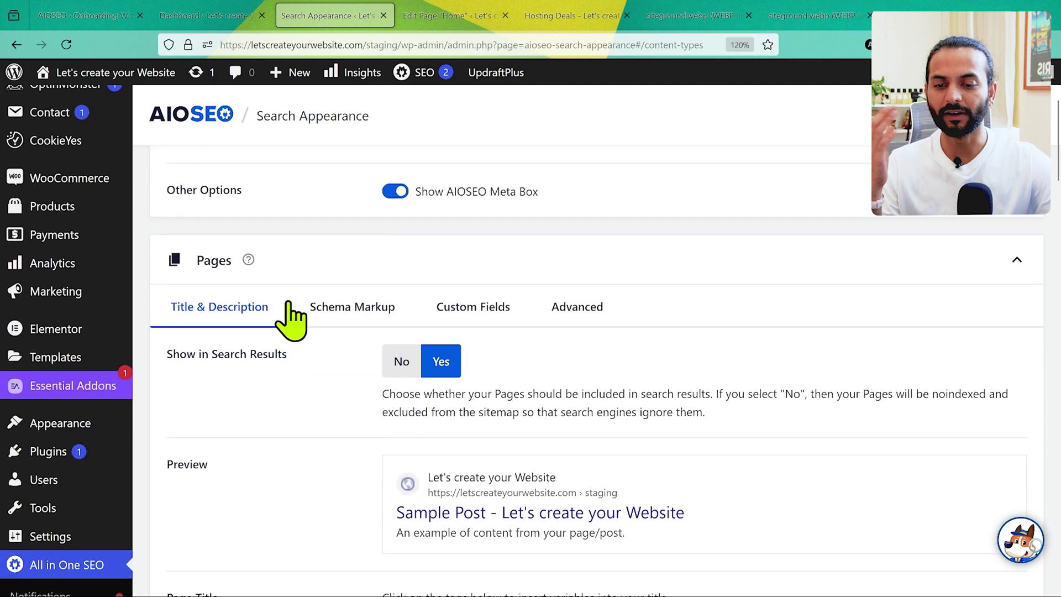
{"action": "scroll", "coordinate": [447, 445], "scroll_direction": "down", "scroll_amount": 2}
{"action": "scroll", "coordinate": [448, 442], "scroll_direction": "up", "scroll_amount": 4}
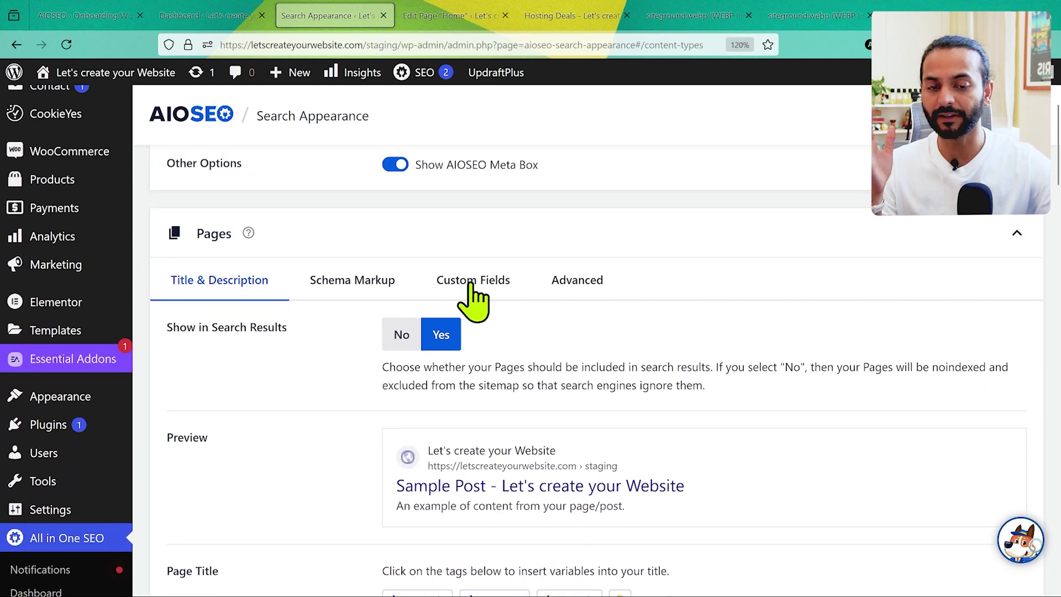
{"action": "left_click", "coordinate": [586, 287]}
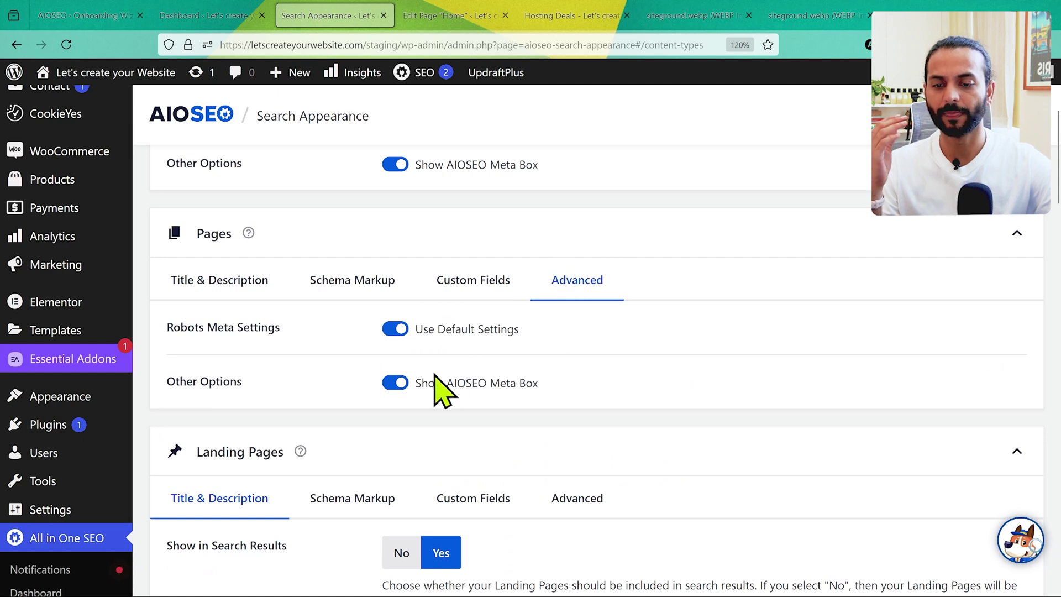
Step: Set Show in Search Results to No for the Landing Pages content type
{"action": "scroll", "coordinate": [439, 390], "scroll_direction": "down", "scroll_amount": 5}
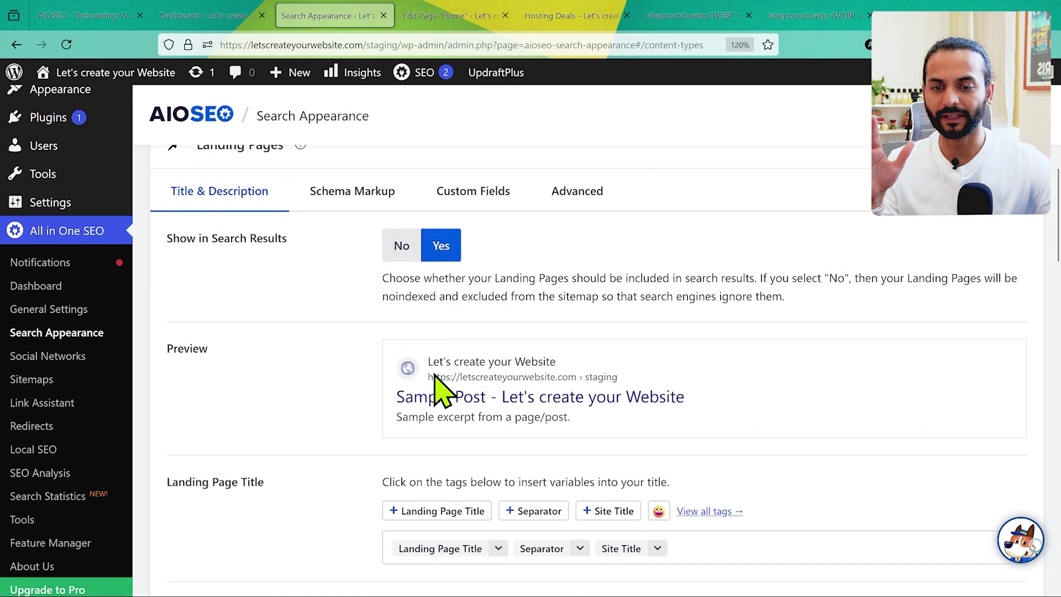
{"action": "scroll", "coordinate": [420, 376], "scroll_direction": "up", "scroll_amount": 1}
{"action": "scroll", "coordinate": [349, 389], "scroll_direction": "down", "scroll_amount": 1}
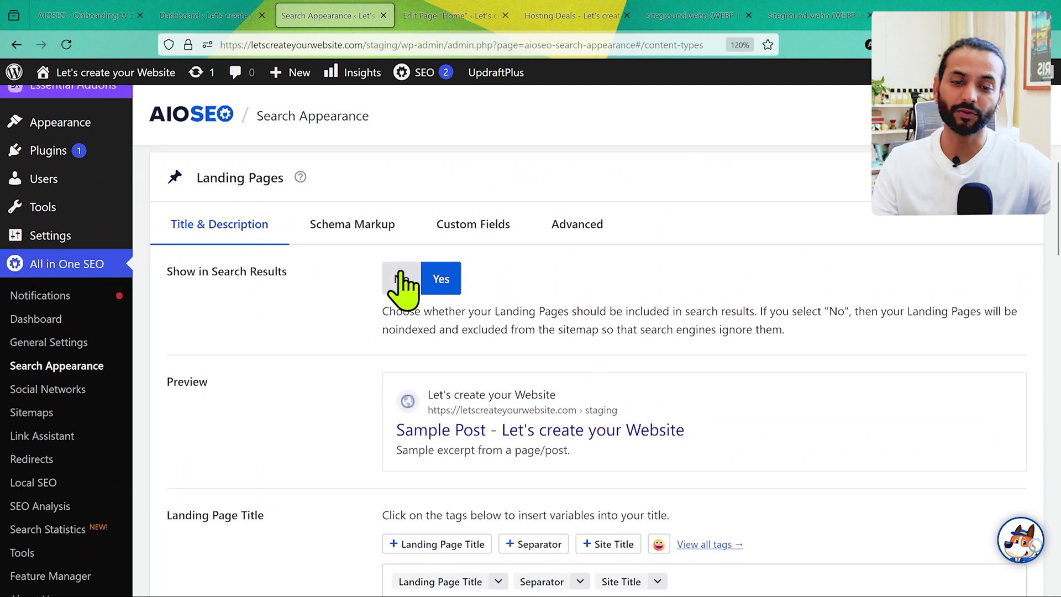
{"action": "scroll", "coordinate": [326, 326], "scroll_direction": "up", "scroll_amount": 1}
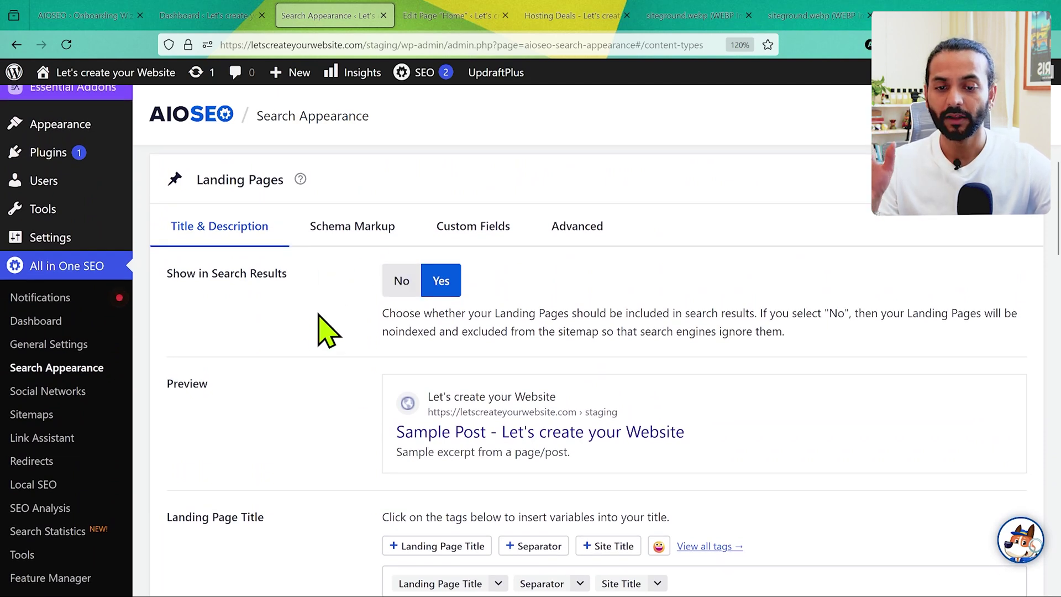
{"action": "left_click", "coordinate": [402, 282]}
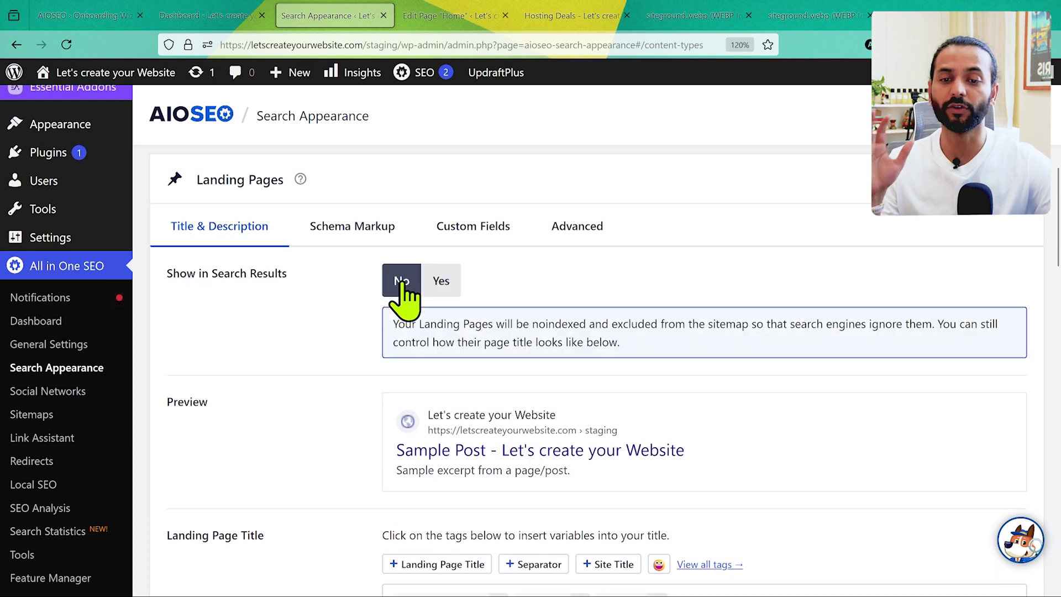
Step: Check the Products settings and set Show in Search Results to No for the Elementor Header & Footer Builder content type
{"action": "scroll", "coordinate": [320, 340], "scroll_direction": "down", "scroll_amount": 8}
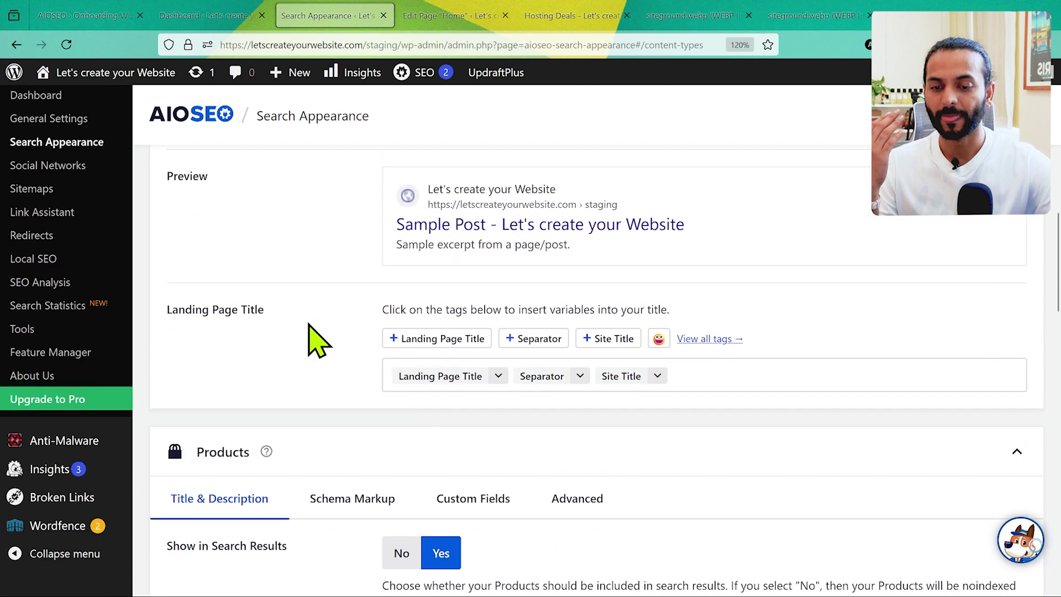
{"action": "scroll", "coordinate": [320, 340], "scroll_direction": "down", "scroll_amount": 1}
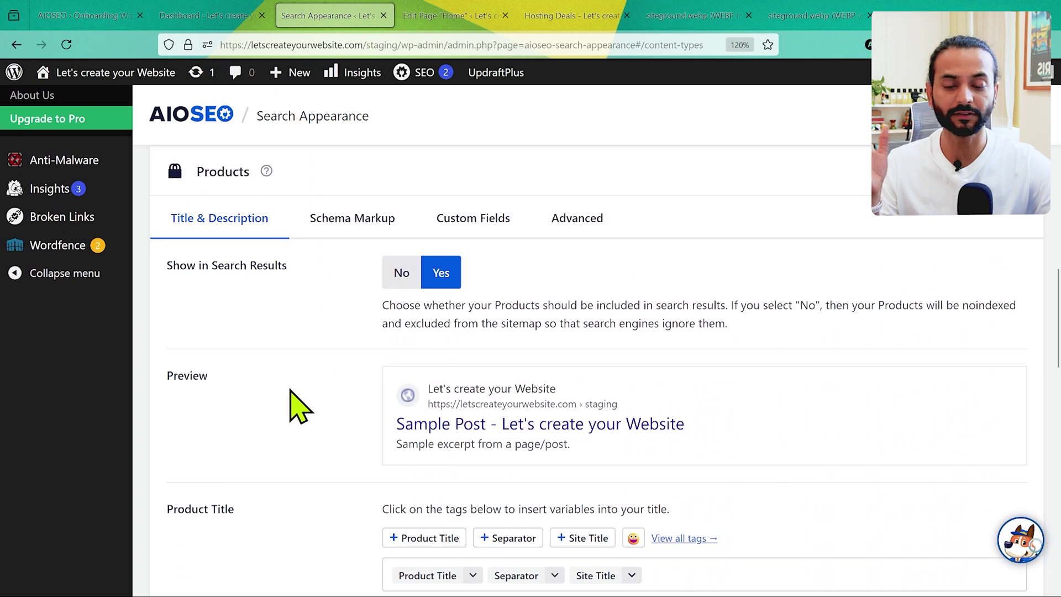
{"action": "scroll", "coordinate": [289, 390], "scroll_direction": "down", "scroll_amount": 8}
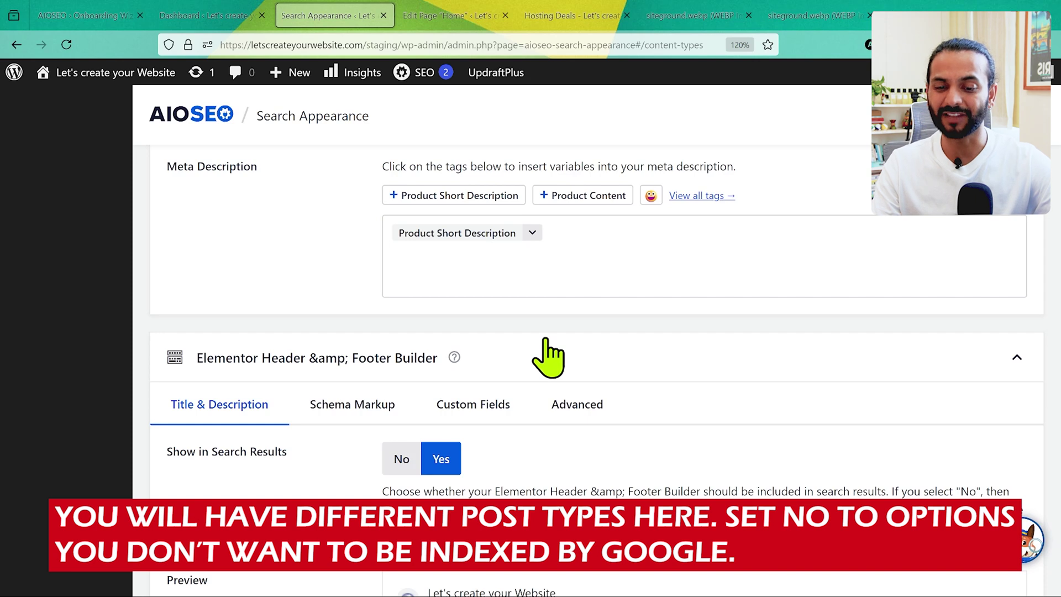
{"action": "left_click", "coordinate": [396, 459]}
{"action": "scroll", "coordinate": [325, 307], "scroll_direction": "down", "scroll_amount": 3}
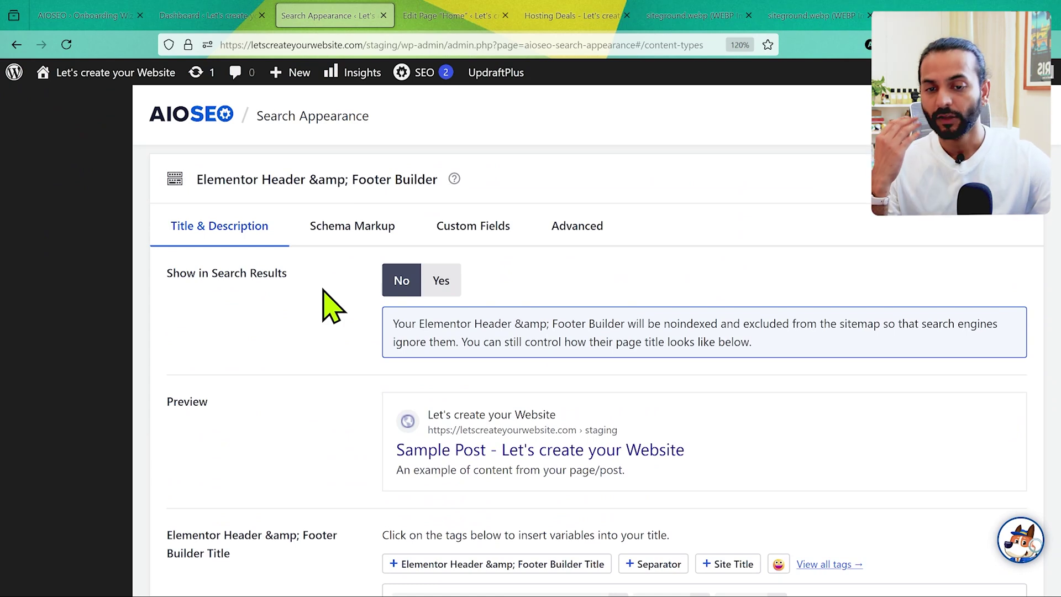
{"action": "scroll", "coordinate": [332, 307], "scroll_direction": "up", "scroll_amount": 2}
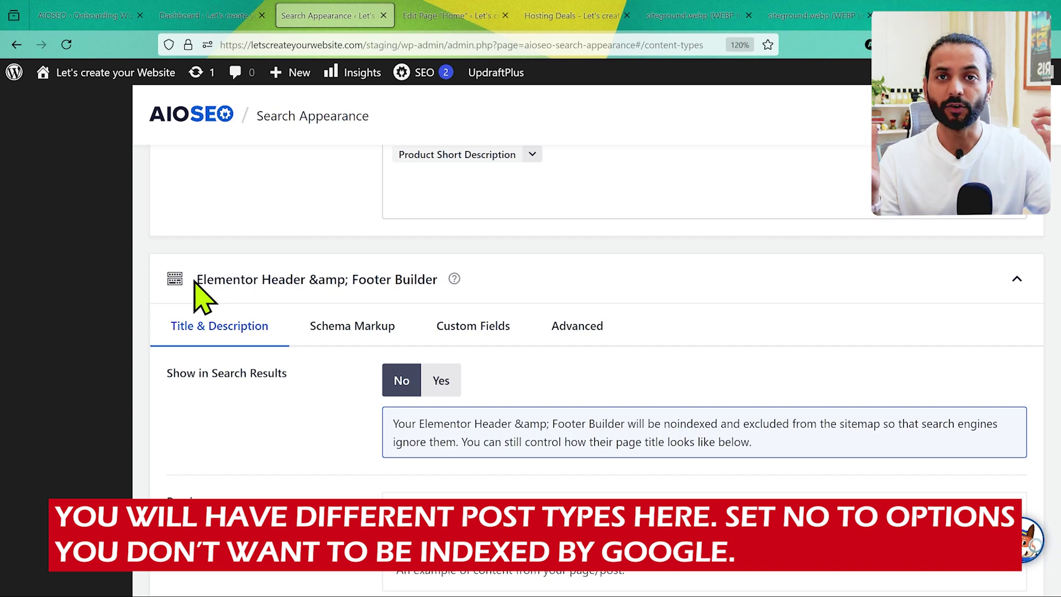
Step: Inspect the Advanced robots meta settings of Elementor Header & Footer Builder, switching Use Default Settings on and back off
{"action": "scroll", "coordinate": [412, 392], "scroll_direction": "up", "scroll_amount": 1}
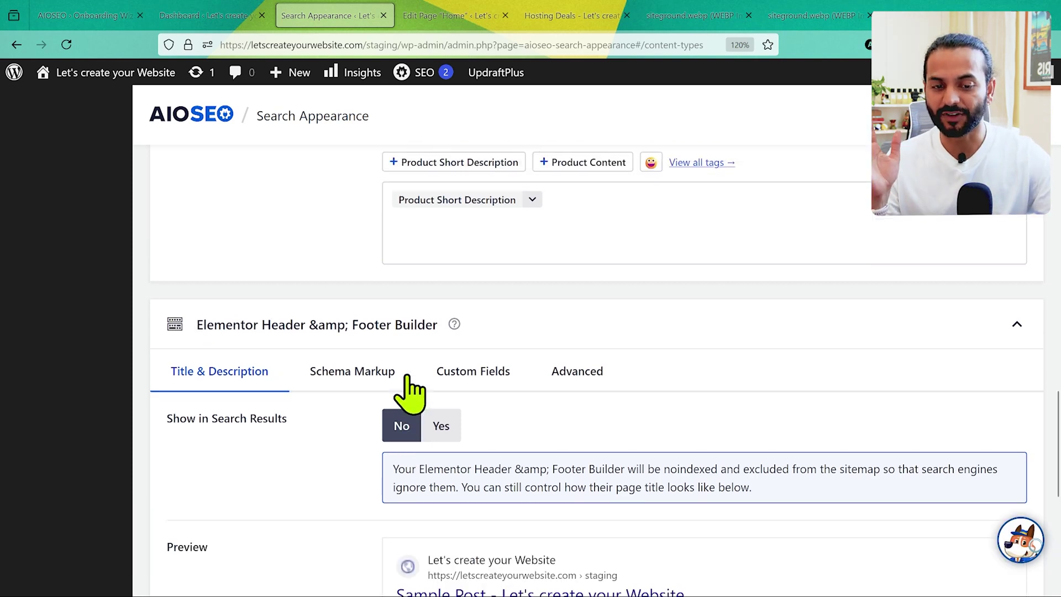
{"action": "scroll", "coordinate": [550, 289], "scroll_direction": "down", "scroll_amount": 2}
{"action": "scroll", "coordinate": [549, 289], "scroll_direction": "down", "scroll_amount": 1}
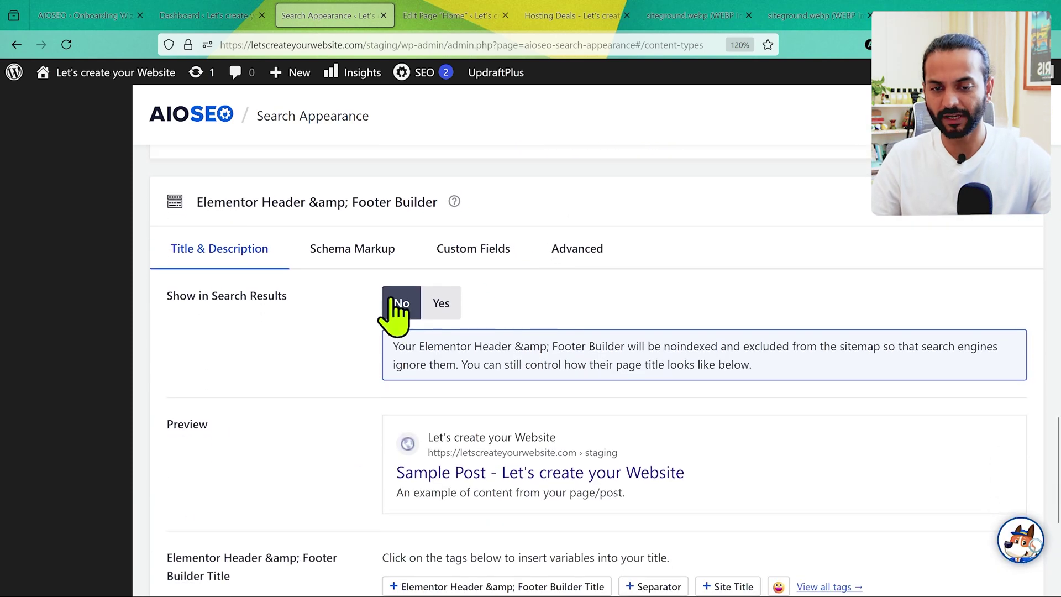
{"action": "left_click", "coordinate": [581, 252]}
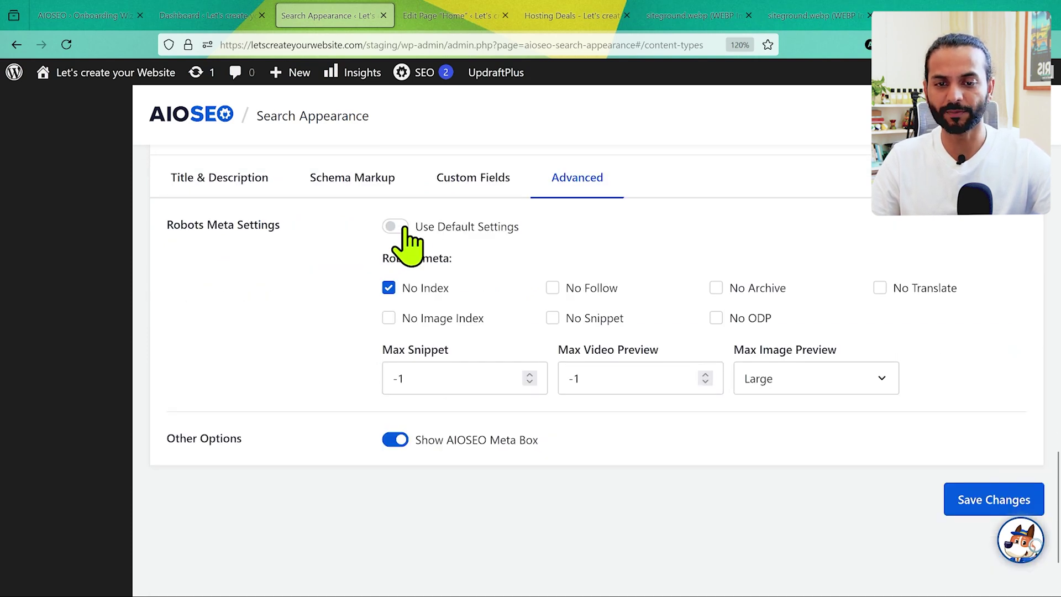
{"action": "left_click", "coordinate": [405, 228]}
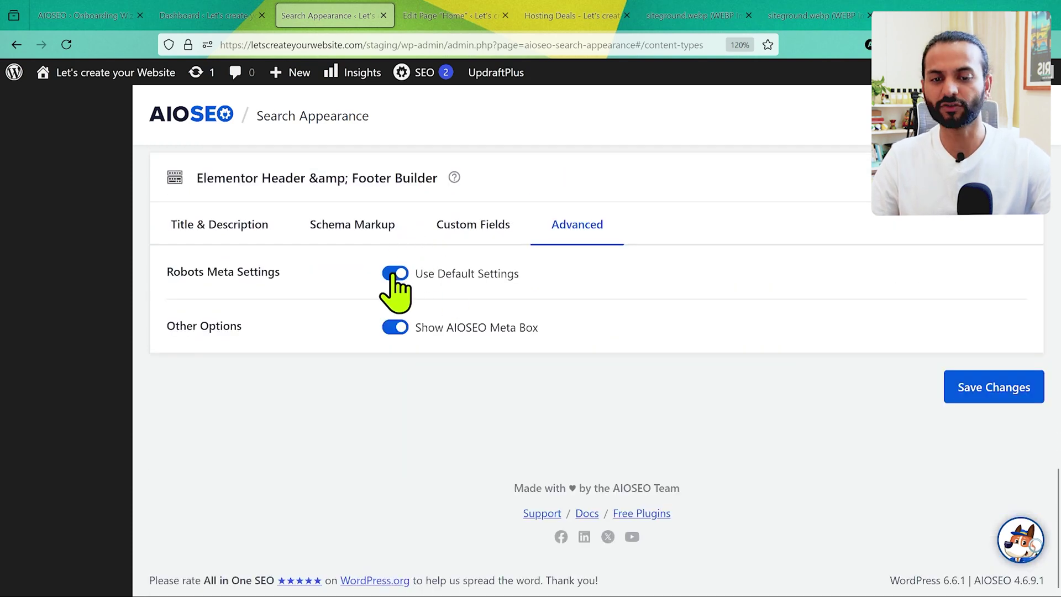
{"action": "left_click", "coordinate": [394, 273]}
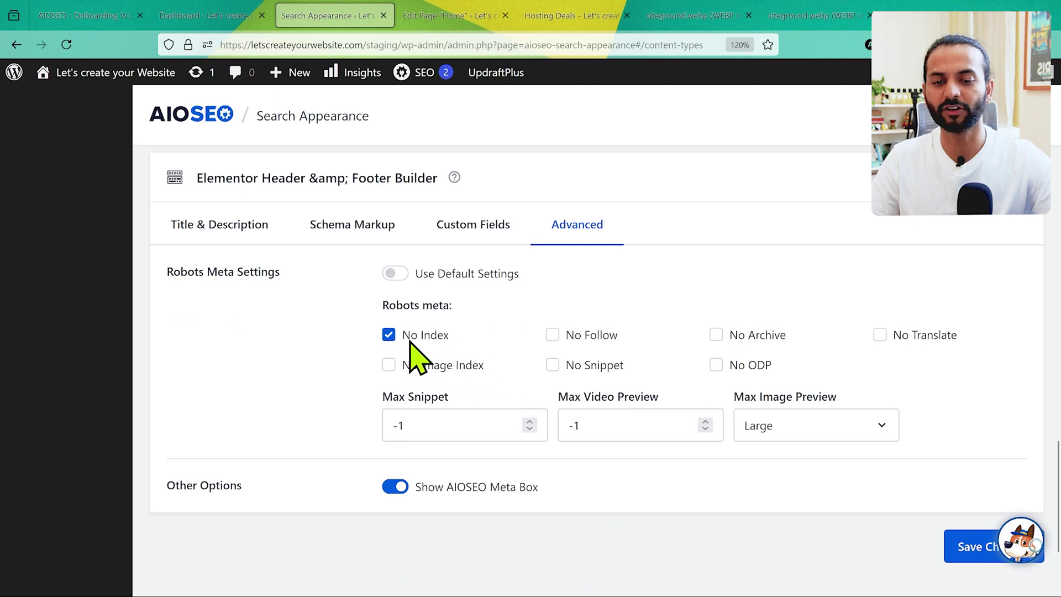
Step: Collapse the Landing Pages section and return the Pages and Posts sections to their Title & Description settings
{"action": "scroll", "coordinate": [389, 346], "scroll_direction": "up", "scroll_amount": 2}
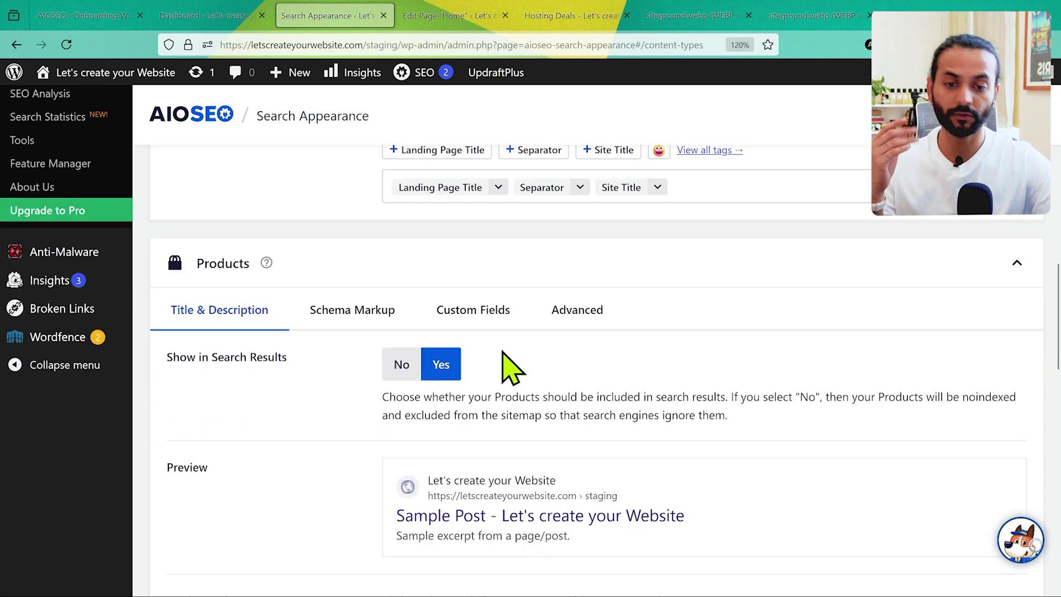
{"action": "scroll", "coordinate": [511, 368], "scroll_direction": "up", "scroll_amount": 10}
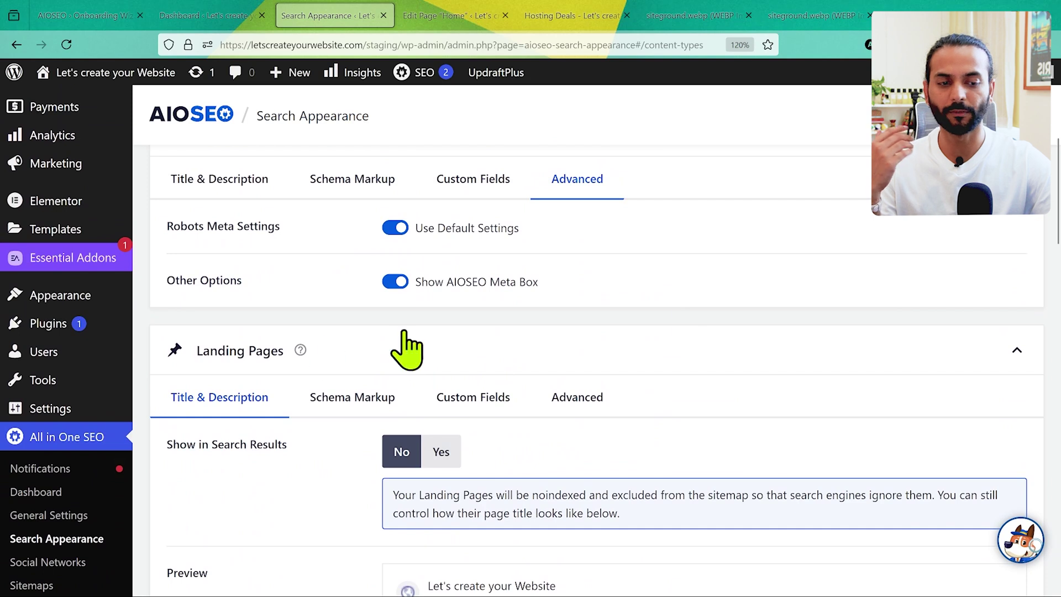
{"action": "left_click", "coordinate": [1017, 365]}
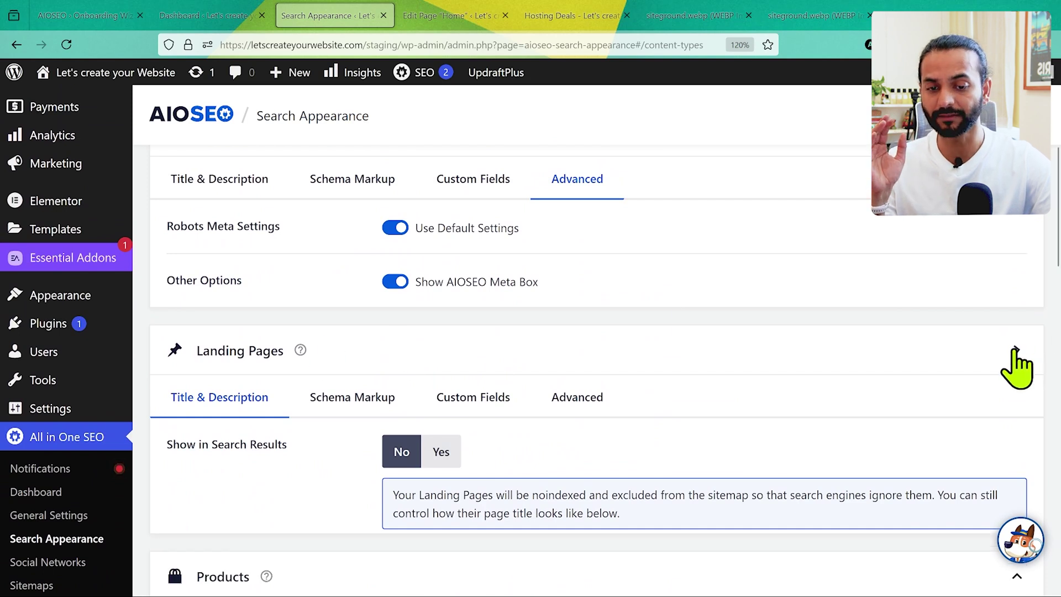
{"action": "left_click", "coordinate": [221, 409]}
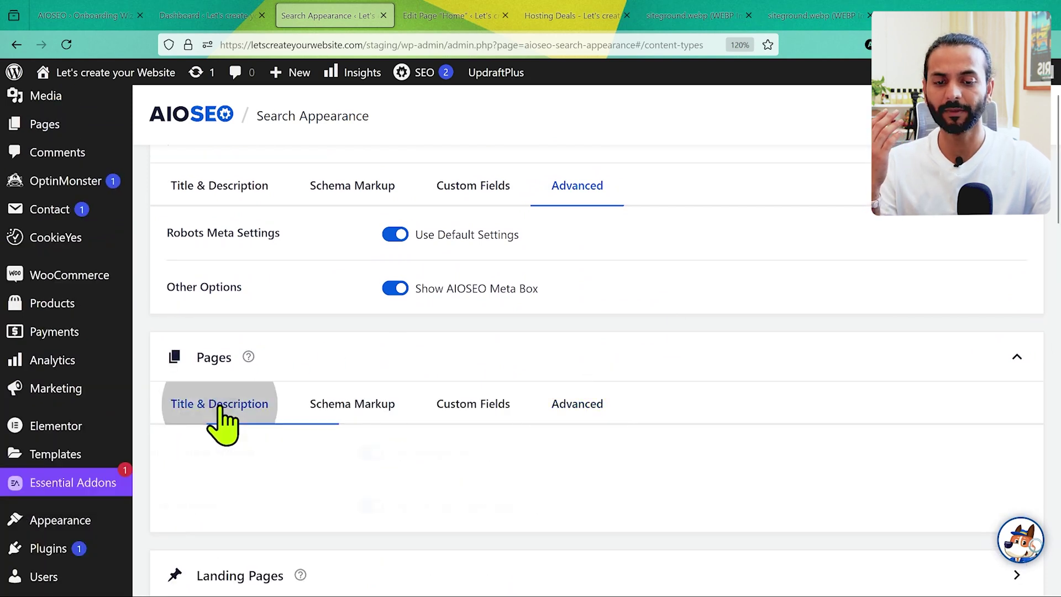
{"action": "scroll", "coordinate": [221, 387], "scroll_direction": "up", "scroll_amount": 2}
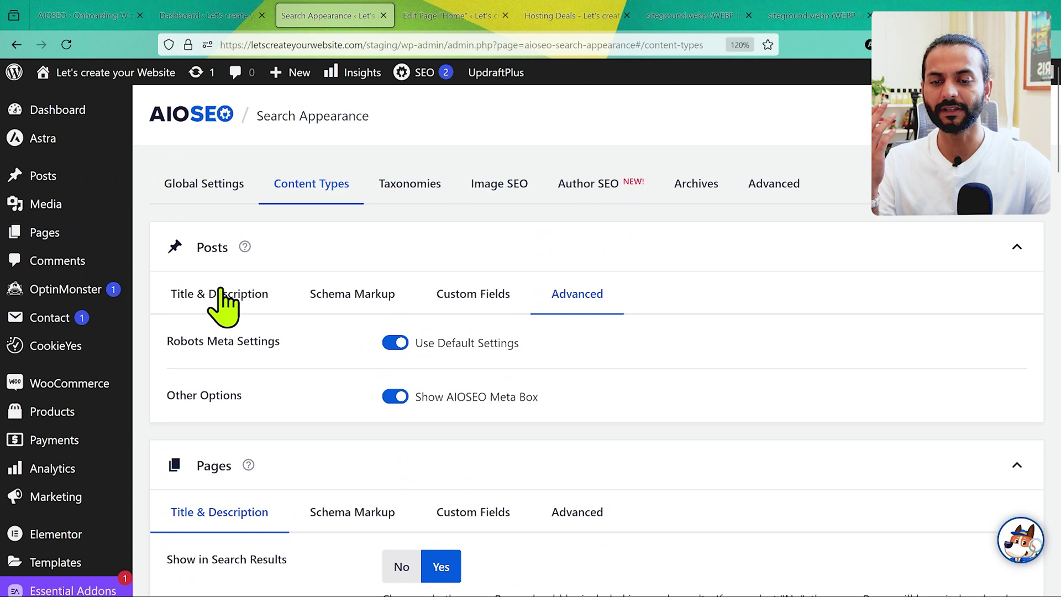
{"action": "left_click", "coordinate": [219, 290]}
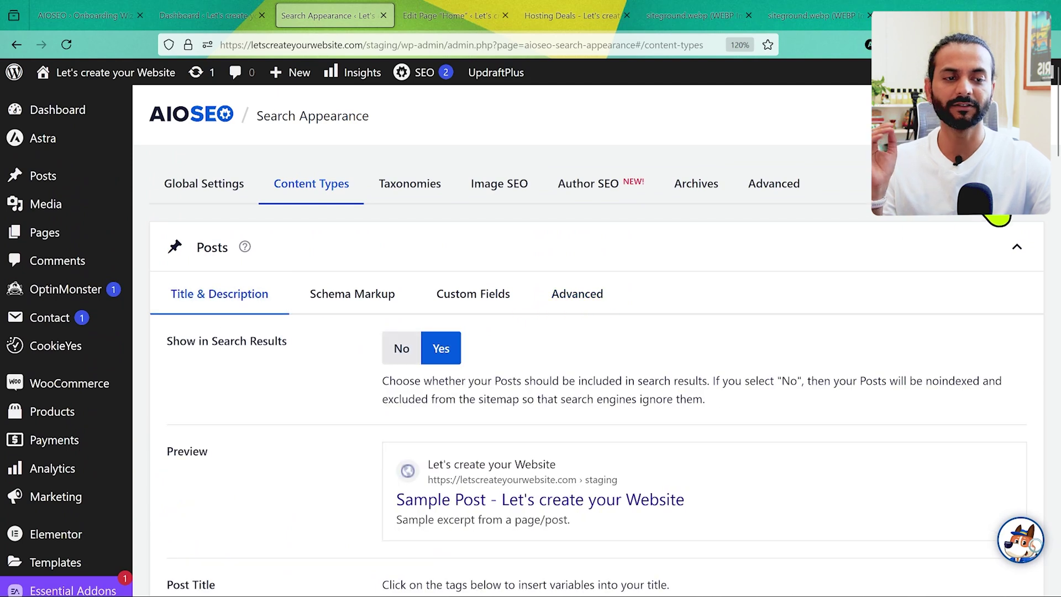
Step: In the Taxonomies settings, set Show in Search Results to No for Tags
{"action": "left_click", "coordinate": [424, 190]}
{"action": "scroll", "coordinate": [559, 298], "scroll_direction": "down", "scroll_amount": 1}
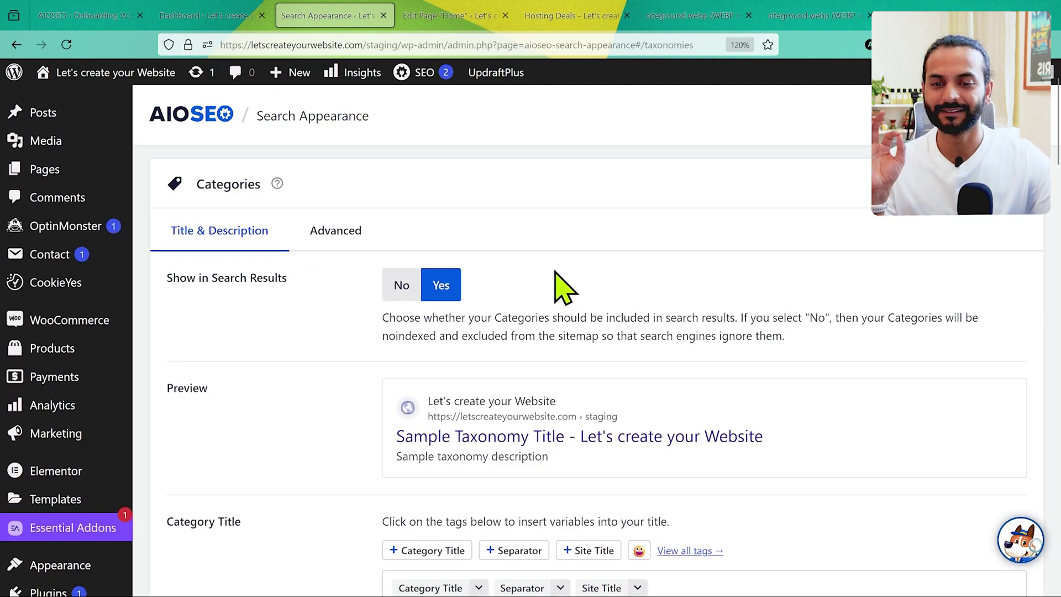
{"action": "scroll", "coordinate": [562, 280], "scroll_direction": "down", "scroll_amount": 8}
{"action": "scroll", "coordinate": [469, 300], "scroll_direction": "down", "scroll_amount": 3}
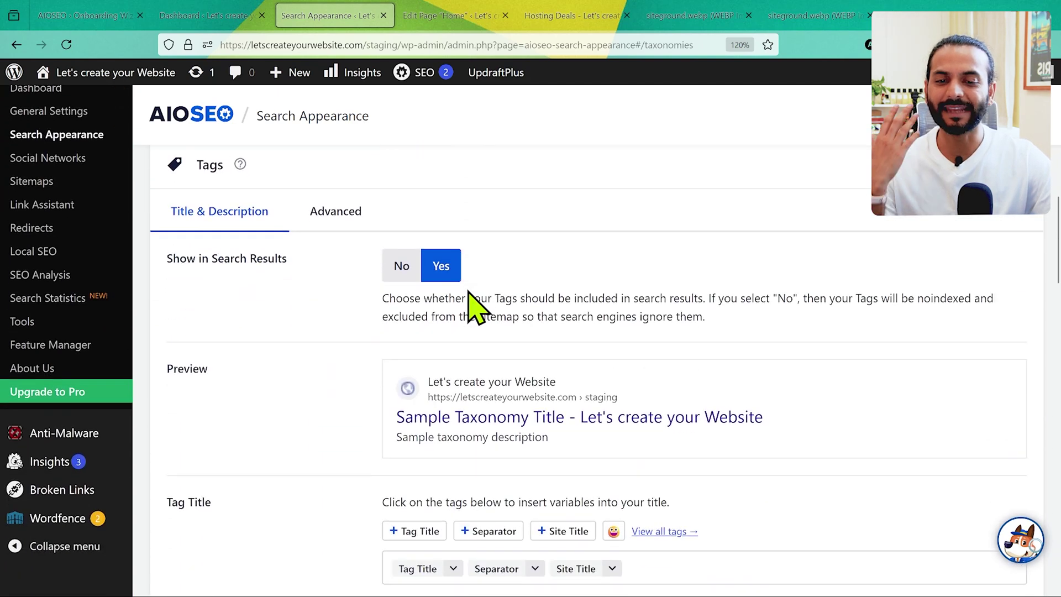
{"action": "left_click", "coordinate": [402, 266]}
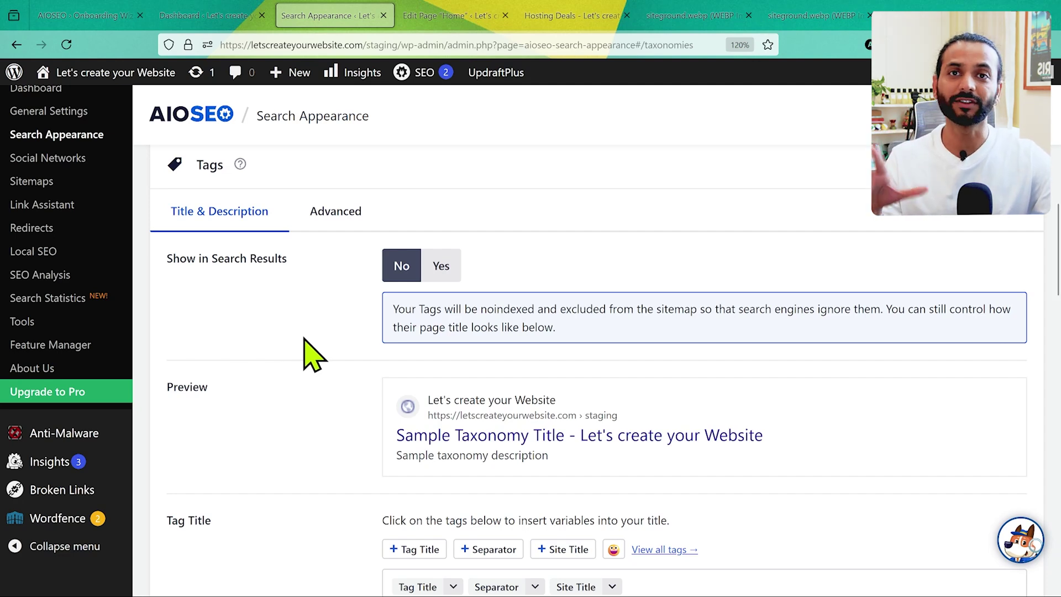
{"action": "scroll", "coordinate": [319, 425], "scroll_direction": "up", "scroll_amount": 1}
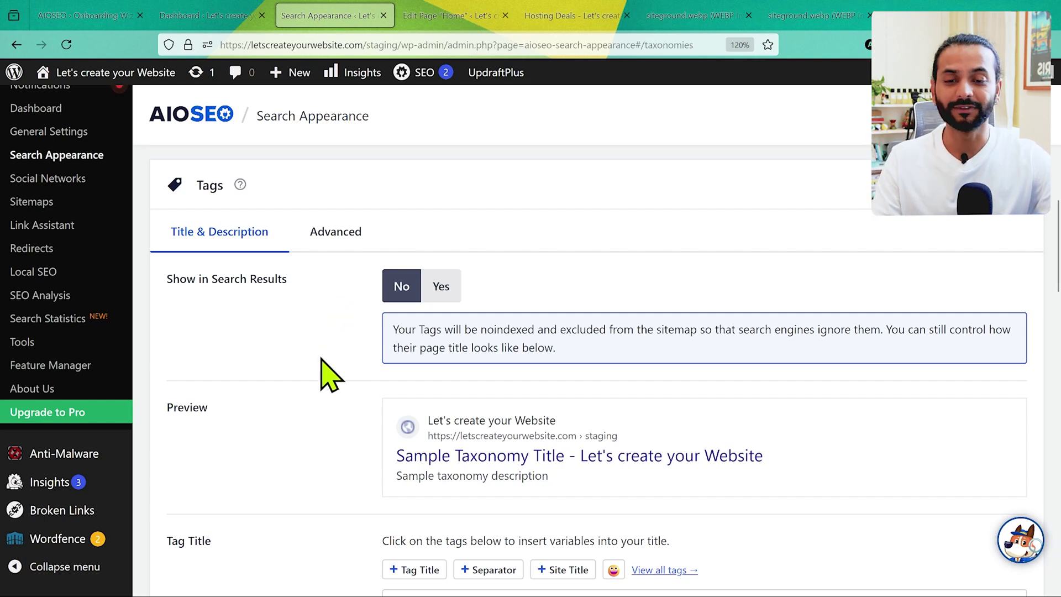
Step: Set Show in Search Results to No for Product Tags and save the taxonomy changes
{"action": "scroll", "coordinate": [322, 359], "scroll_direction": "down", "scroll_amount": 10}
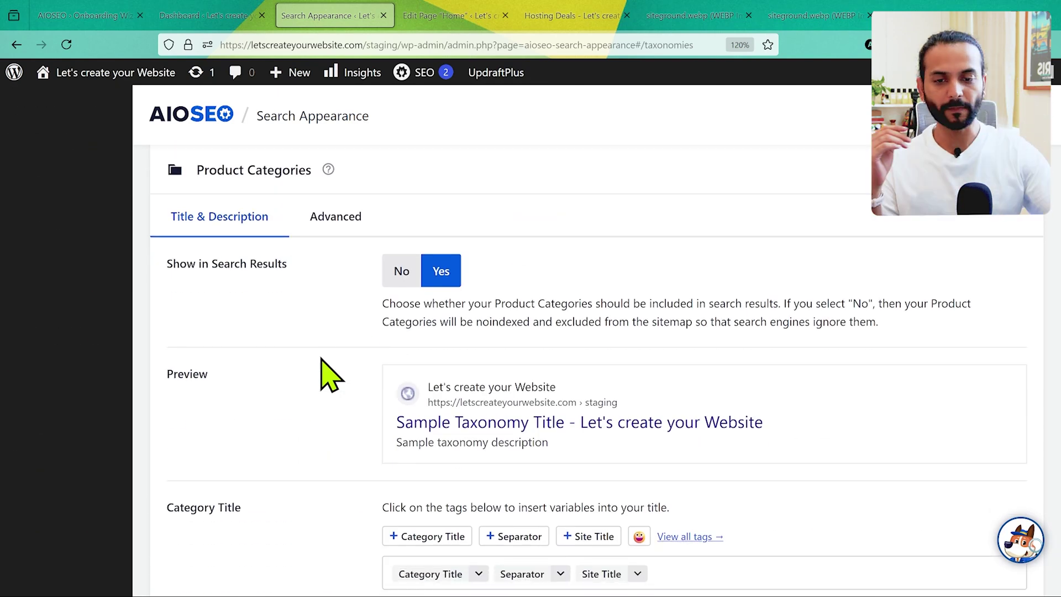
{"action": "scroll", "coordinate": [332, 376], "scroll_direction": "down", "scroll_amount": 1}
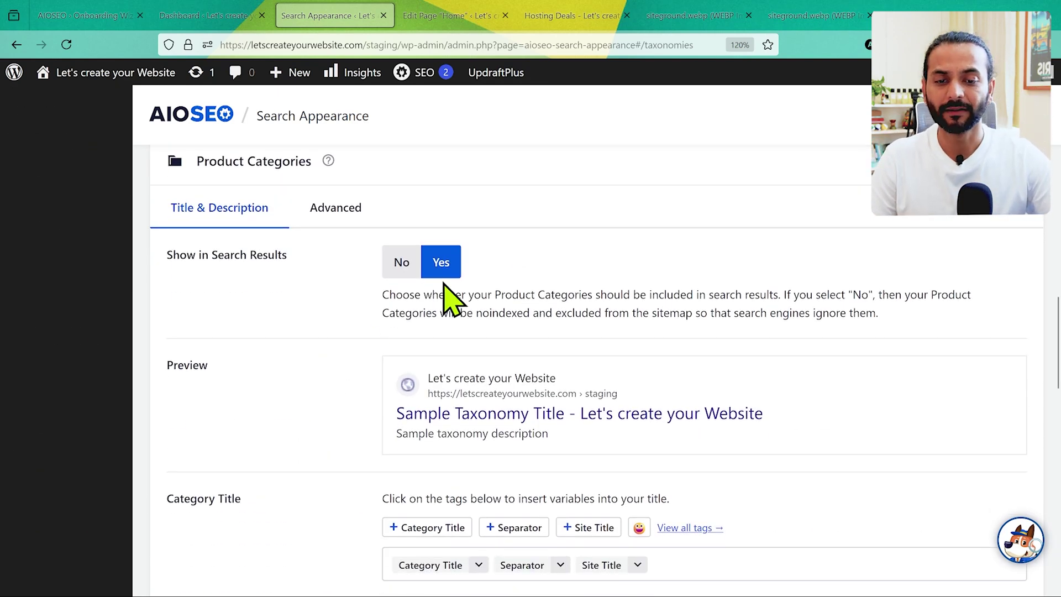
{"action": "scroll", "coordinate": [312, 444], "scroll_direction": "down", "scroll_amount": 3}
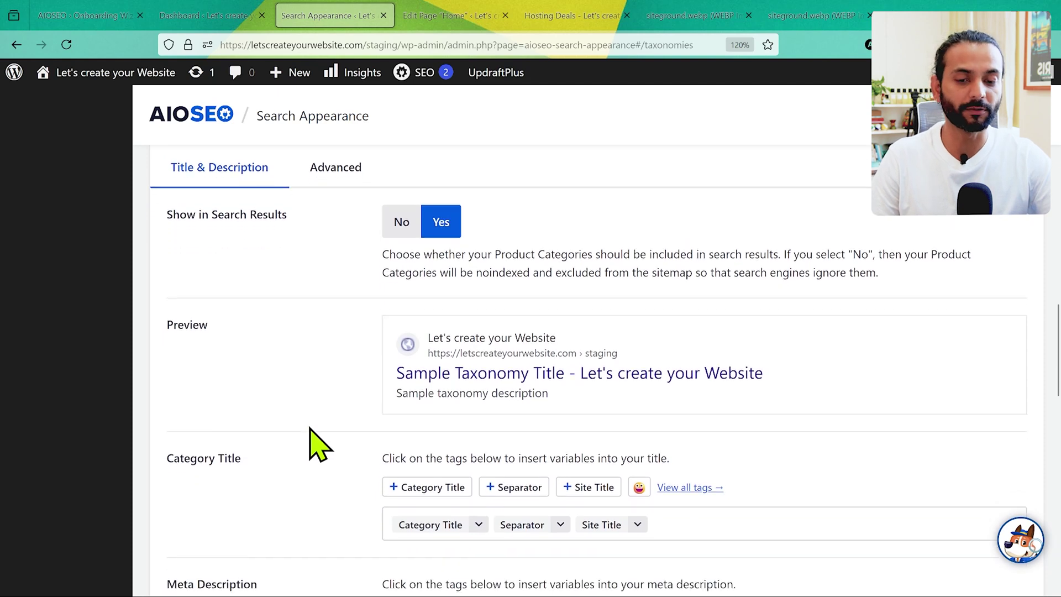
{"action": "scroll", "coordinate": [315, 444], "scroll_direction": "down", "scroll_amount": 6}
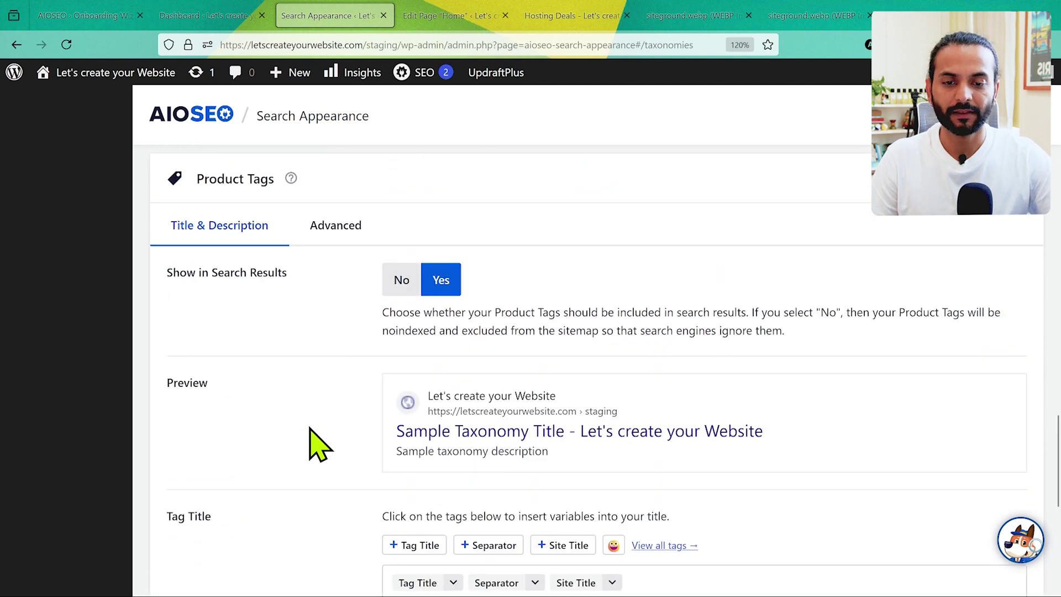
{"action": "left_click", "coordinate": [402, 282]}
{"action": "scroll", "coordinate": [989, 379], "scroll_direction": "down", "scroll_amount": 5}
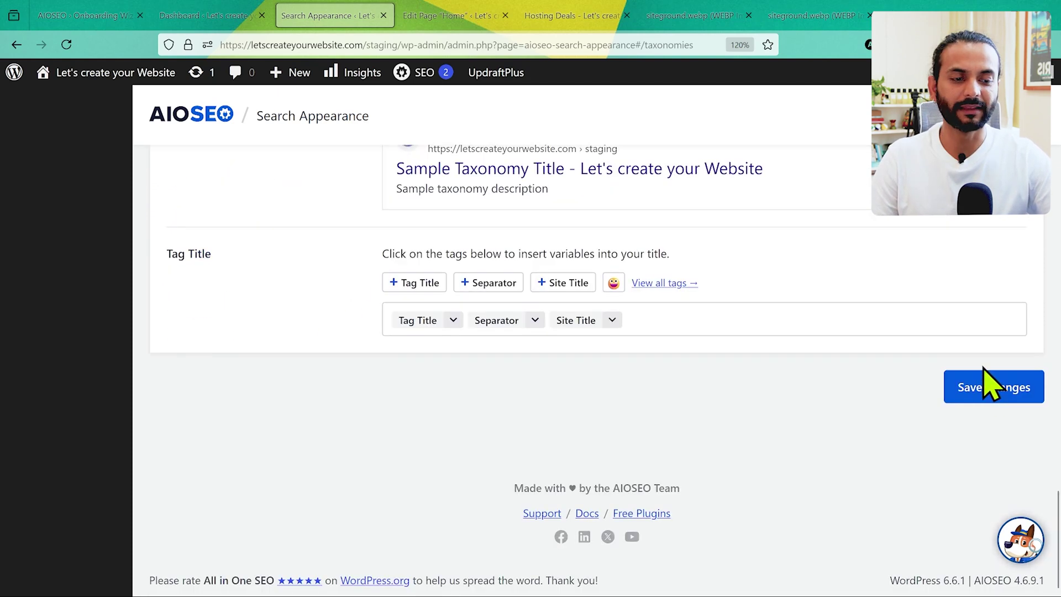
{"action": "left_click", "coordinate": [994, 386]}
Step: Review the Image SEO attachment redirect options and view the Author SEO settings
{"action": "left_click", "coordinate": [498, 186]}
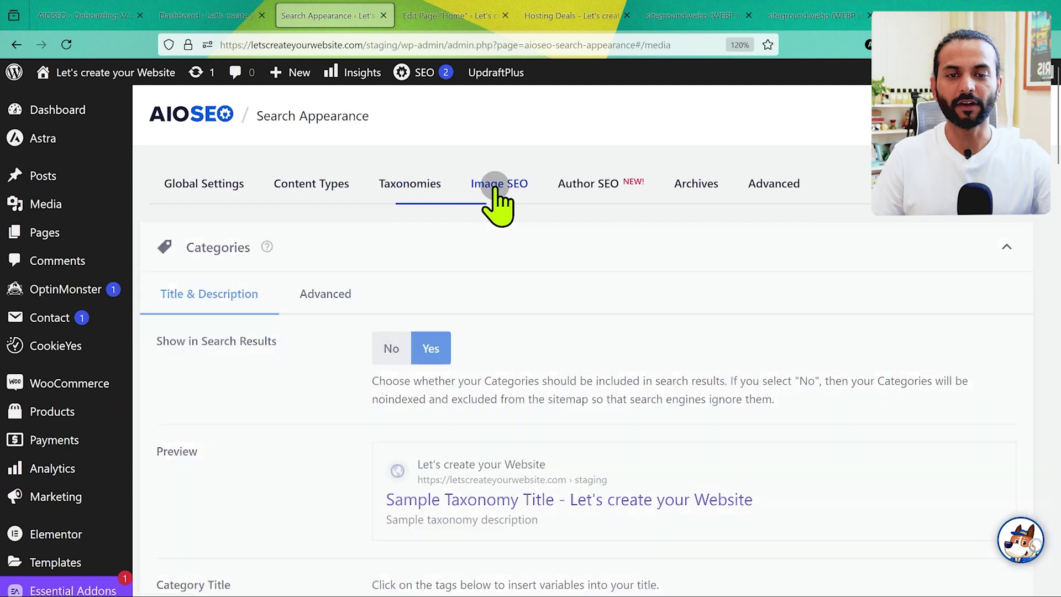
{"action": "scroll", "coordinate": [630, 389], "scroll_direction": "down", "scroll_amount": 4}
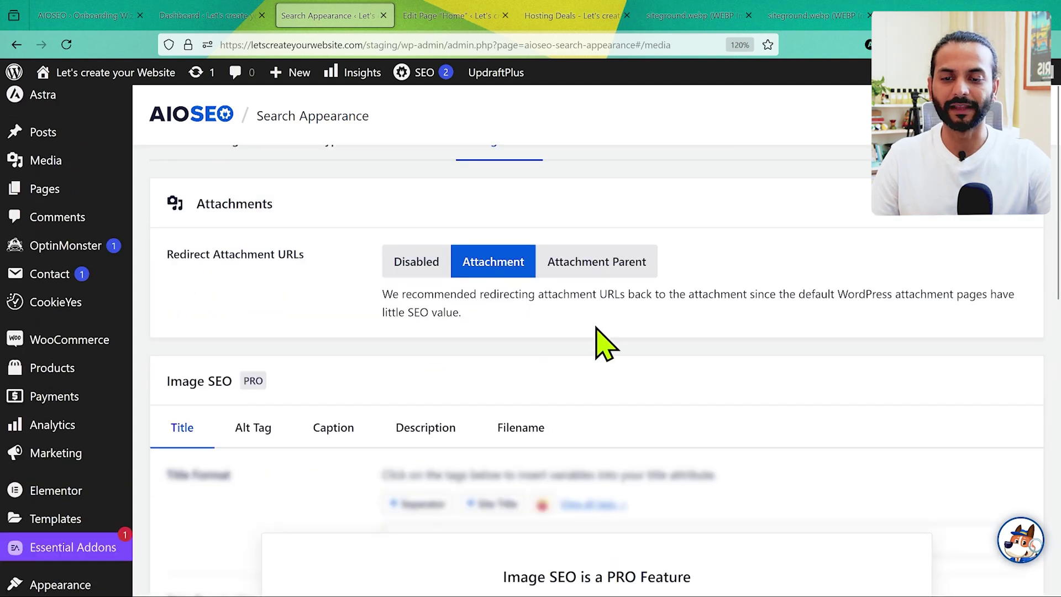
{"action": "scroll", "coordinate": [682, 475], "scroll_direction": "up", "scroll_amount": 4}
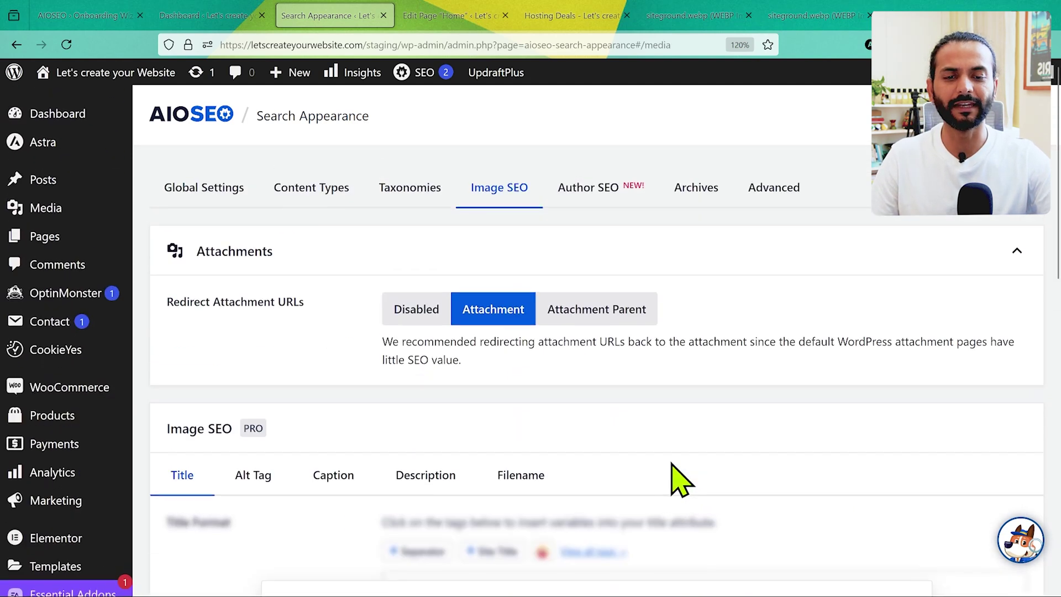
{"action": "left_click", "coordinate": [586, 191]}
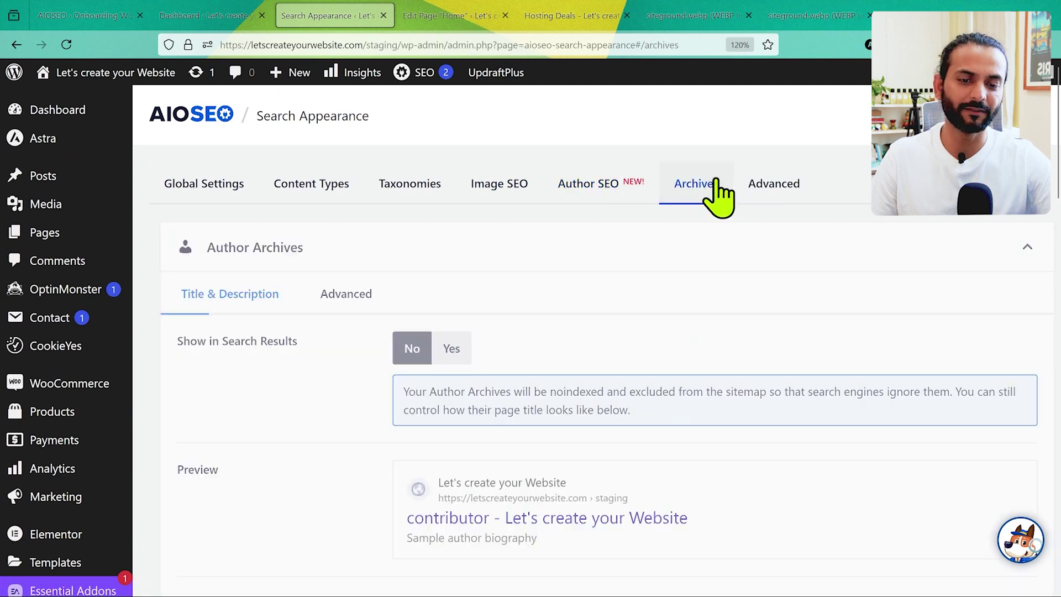
Step: In the Archives settings, set Show in Search Results to No for Date Archives
{"action": "scroll", "coordinate": [609, 303], "scroll_direction": "down", "scroll_amount": 1}
{"action": "scroll", "coordinate": [408, 351], "scroll_direction": "up", "scroll_amount": 1}
{"action": "scroll", "coordinate": [672, 384], "scroll_direction": "down", "scroll_amount": 1}
{"action": "scroll", "coordinate": [386, 422], "scroll_direction": "down", "scroll_amount": 7}
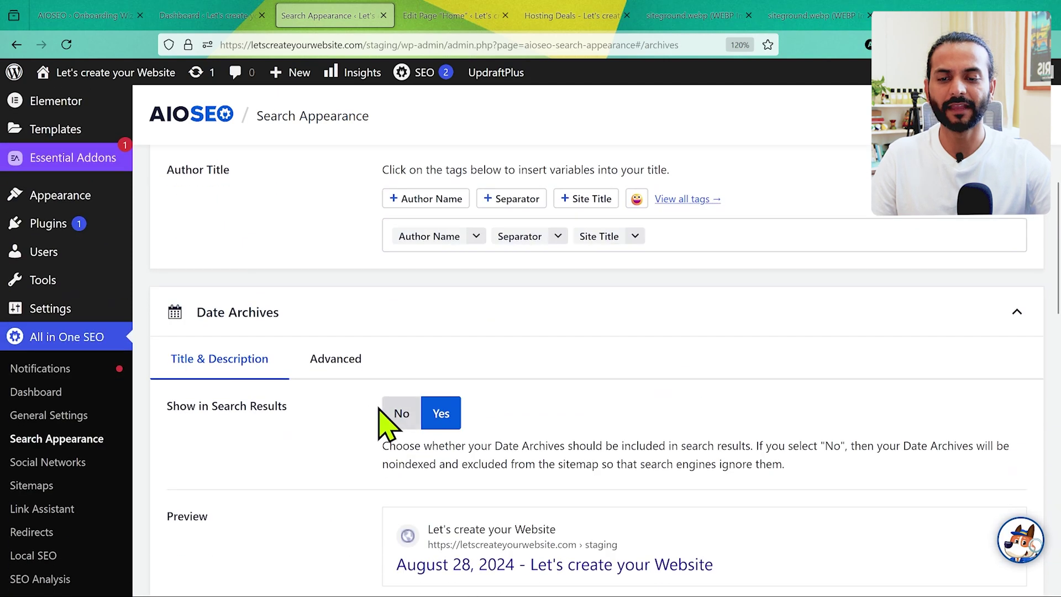
{"action": "scroll", "coordinate": [439, 414], "scroll_direction": "down", "scroll_amount": 2}
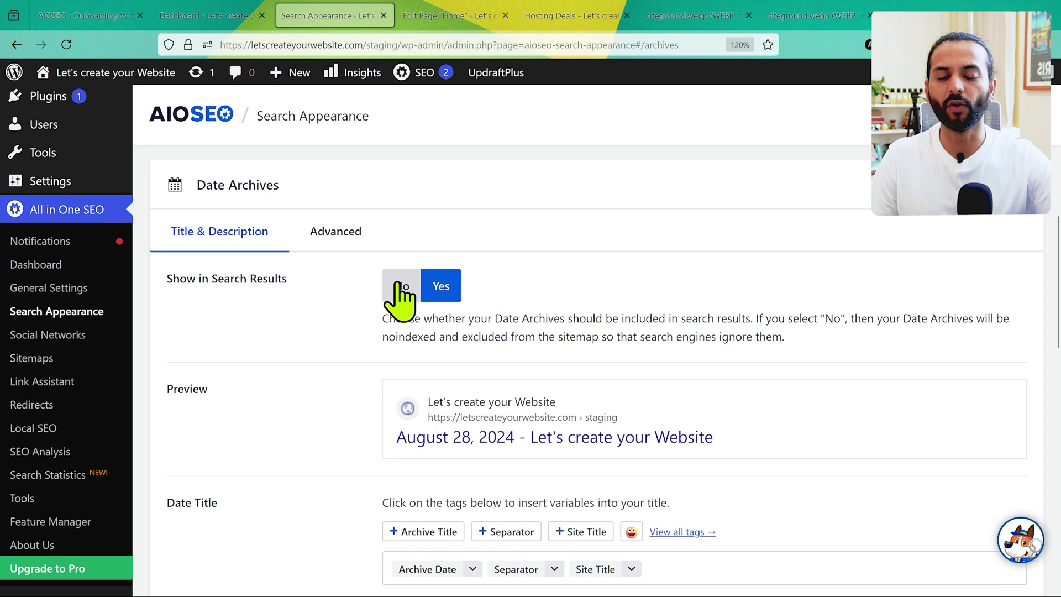
{"action": "left_click", "coordinate": [400, 290]}
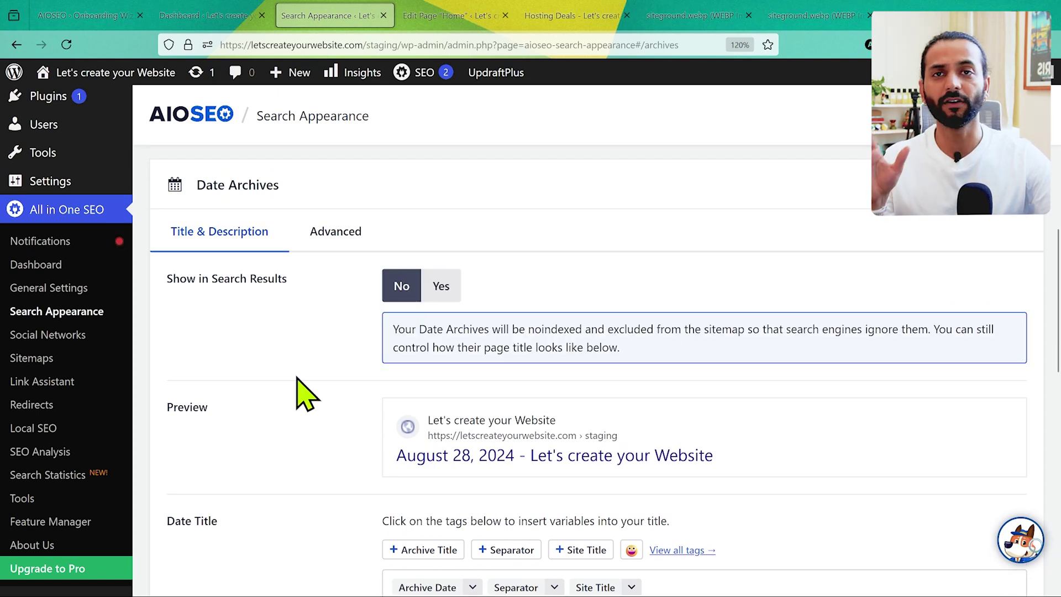
Step: Check the Search Page archive's search results visibility and title settings
{"action": "scroll", "coordinate": [303, 394], "scroll_direction": "down", "scroll_amount": 7}
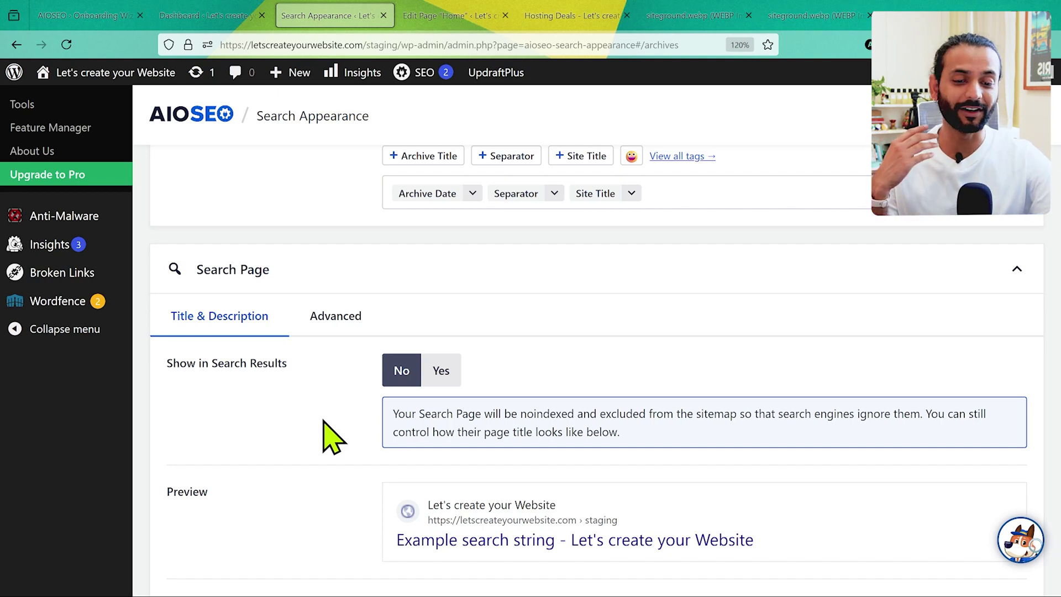
{"action": "scroll", "coordinate": [331, 437], "scroll_direction": "down", "scroll_amount": 3}
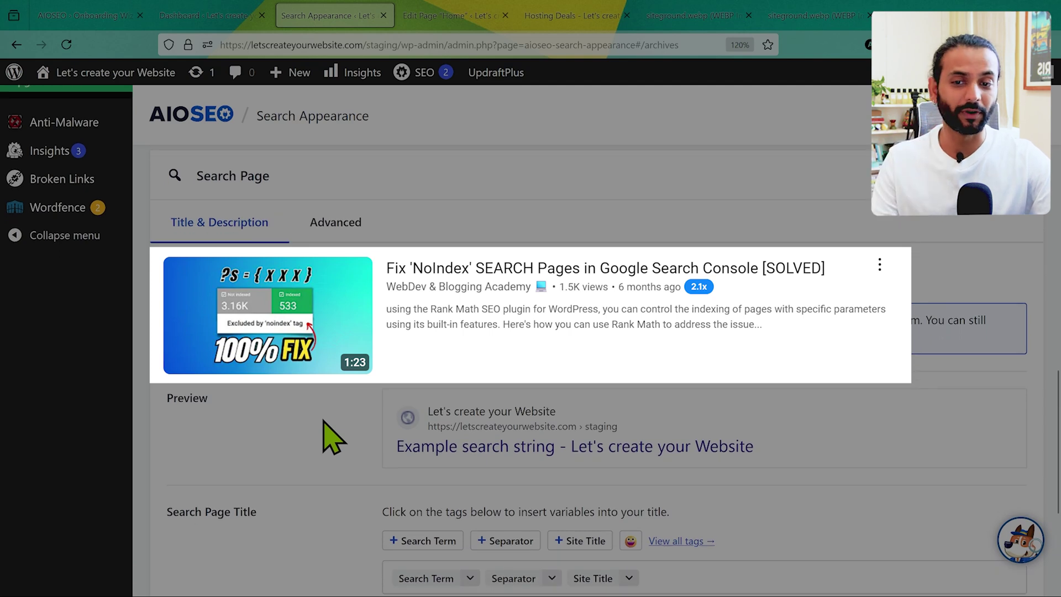
{"action": "scroll", "coordinate": [332, 436], "scroll_direction": "up", "scroll_amount": 1}
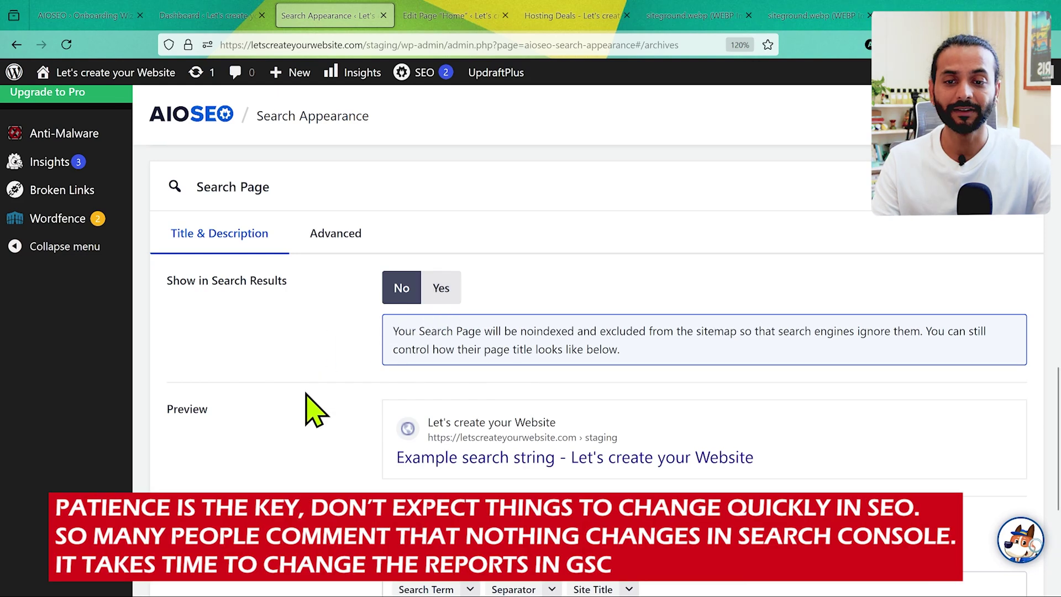
{"action": "scroll", "coordinate": [313, 412], "scroll_direction": "down", "scroll_amount": 5}
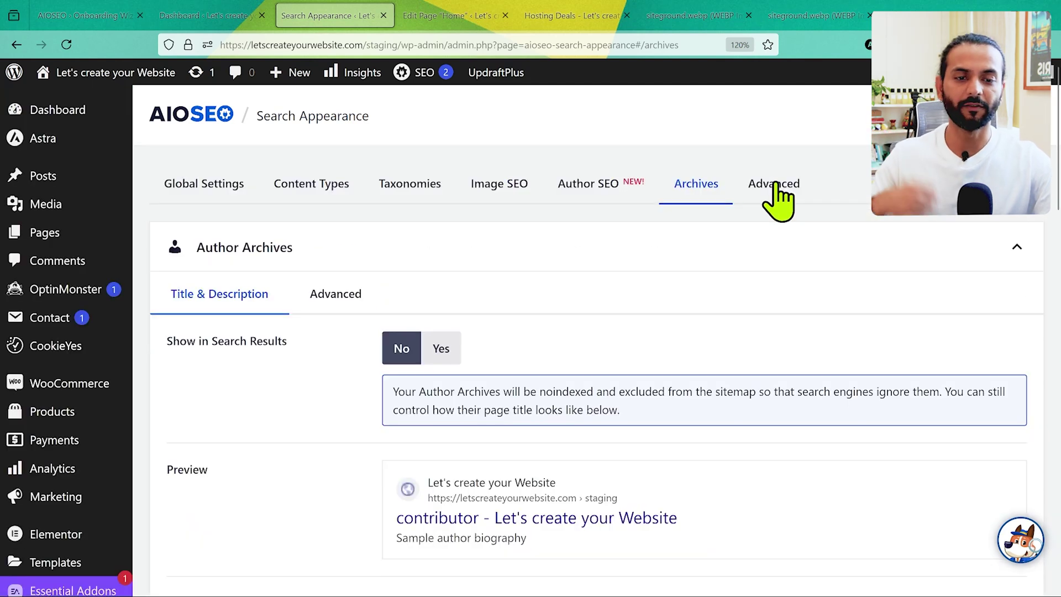
Step: Review the Advanced Search Appearance settings, from Global Robots Meta and Sitelinks Search Box down to Crawl Cleanup and Query Arg Monitoring
{"action": "left_click", "coordinate": [776, 185]}
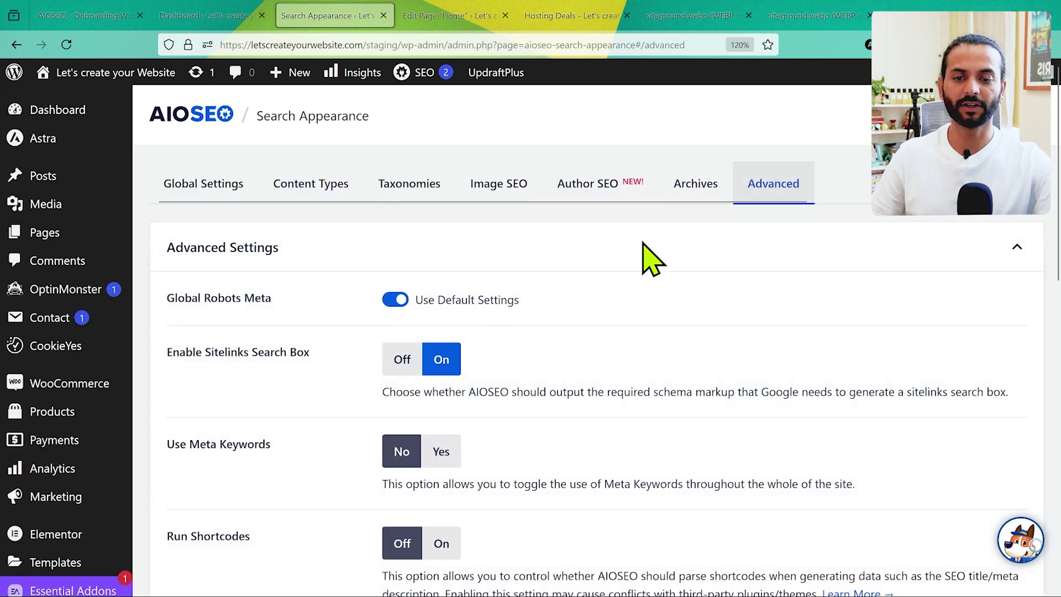
{"action": "scroll", "coordinate": [201, 249], "scroll_direction": "down", "scroll_amount": 1}
{"action": "scroll", "coordinate": [367, 268], "scroll_direction": "down", "scroll_amount": 1}
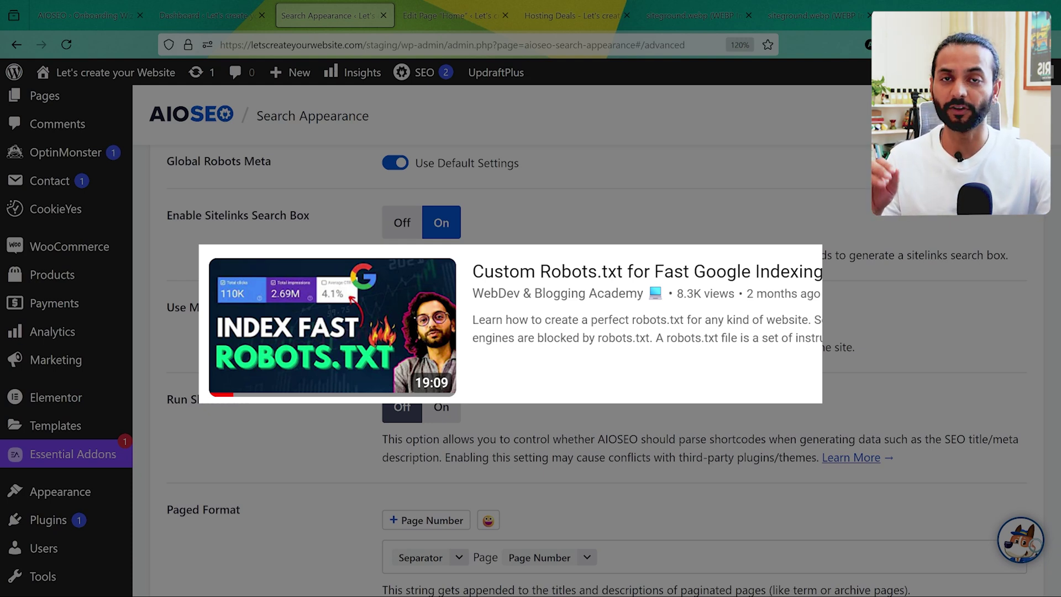
{"action": "scroll", "coordinate": [351, 297], "scroll_direction": "down", "scroll_amount": 3}
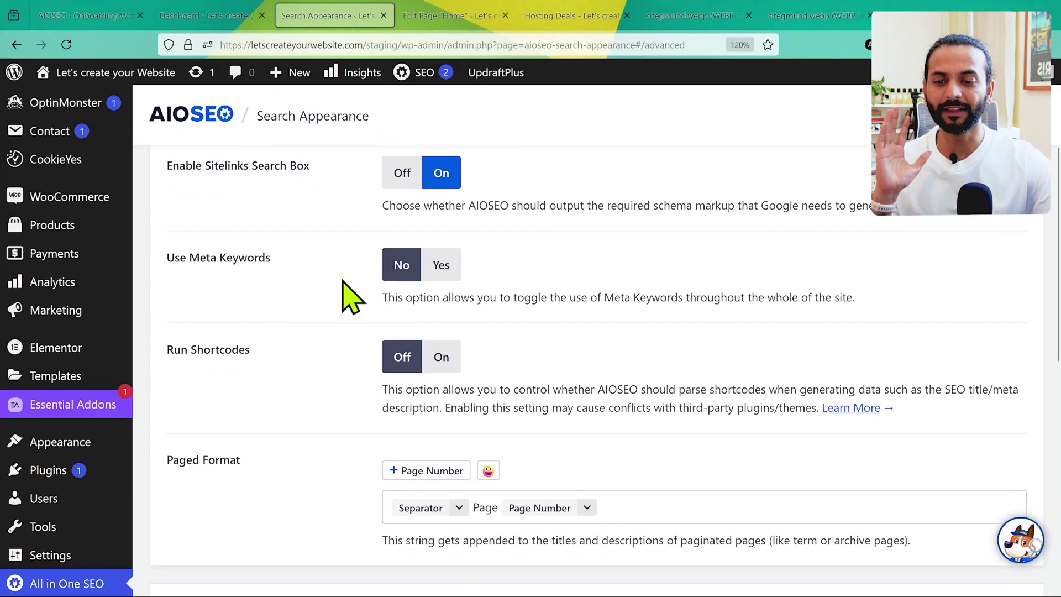
{"action": "scroll", "coordinate": [350, 297], "scroll_direction": "down", "scroll_amount": 2}
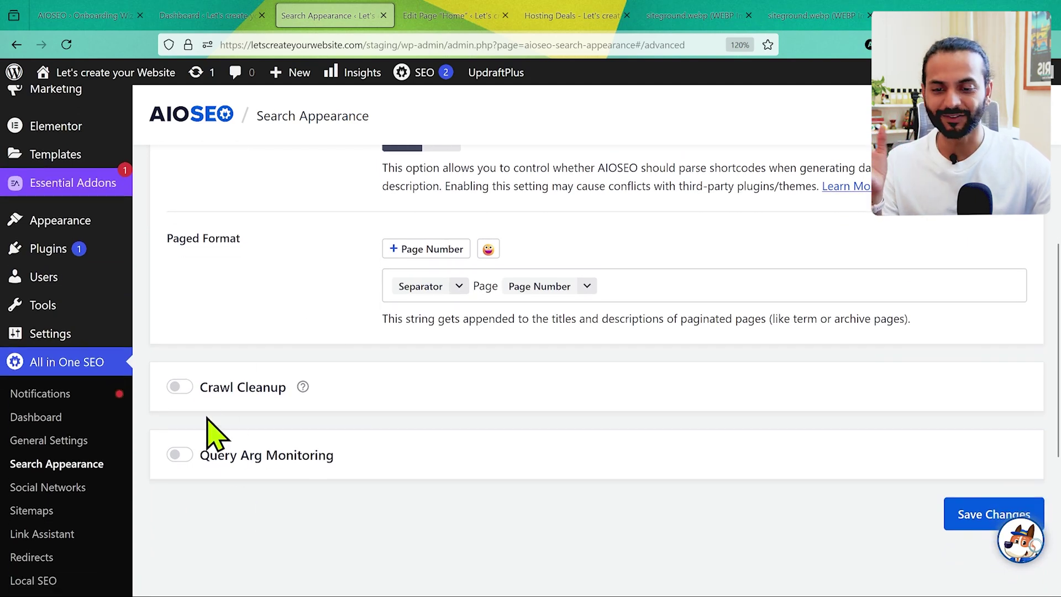
Step: Enable Crawl Cleanup in the Advanced Search Appearance settings and set Global RSS Feed to Disabled
{"action": "left_click", "coordinate": [181, 386]}
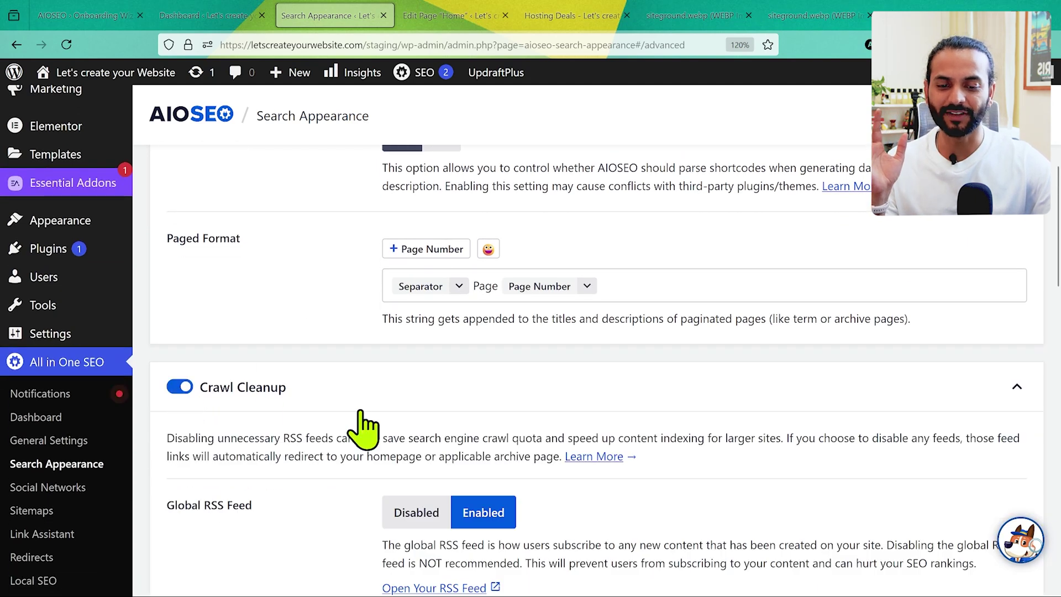
{"action": "scroll", "coordinate": [361, 420], "scroll_direction": "down", "scroll_amount": 3}
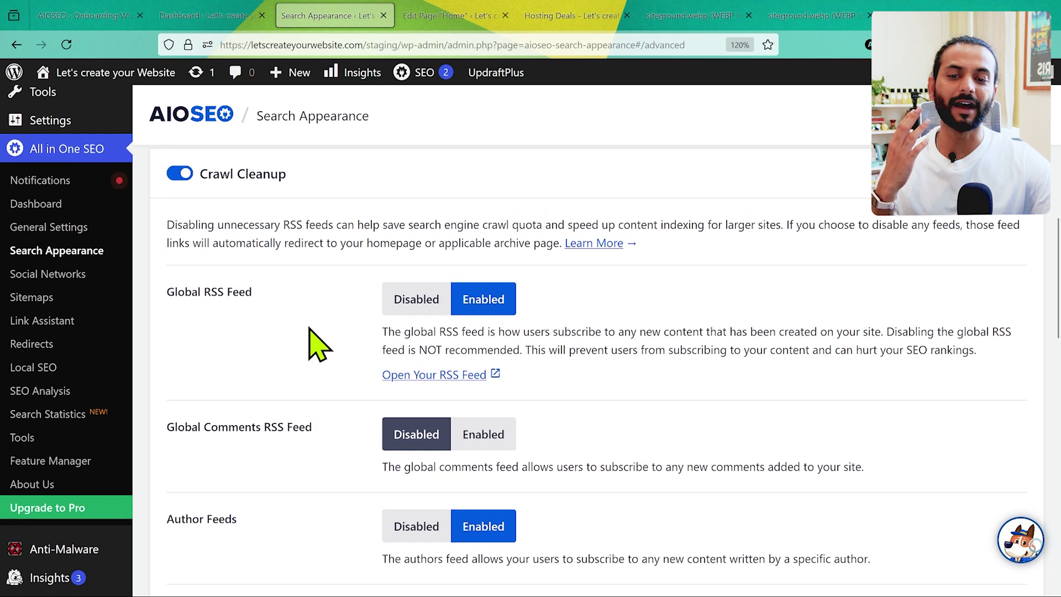
{"action": "left_click", "coordinate": [421, 310]}
{"action": "scroll", "coordinate": [359, 382], "scroll_direction": "down", "scroll_amount": 2}
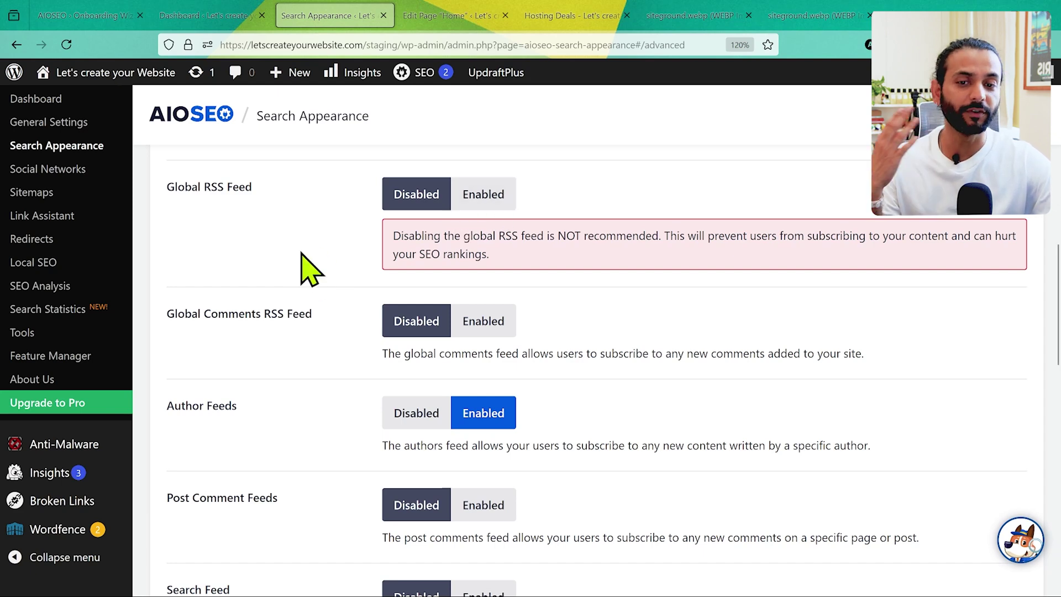
Step: Set Author Feeds to Disabled and check the other Crawl Cleanup feed options, from Post Comment Feeds to Taxonomy Feeds
{"action": "scroll", "coordinate": [326, 310], "scroll_direction": "down", "scroll_amount": 1}
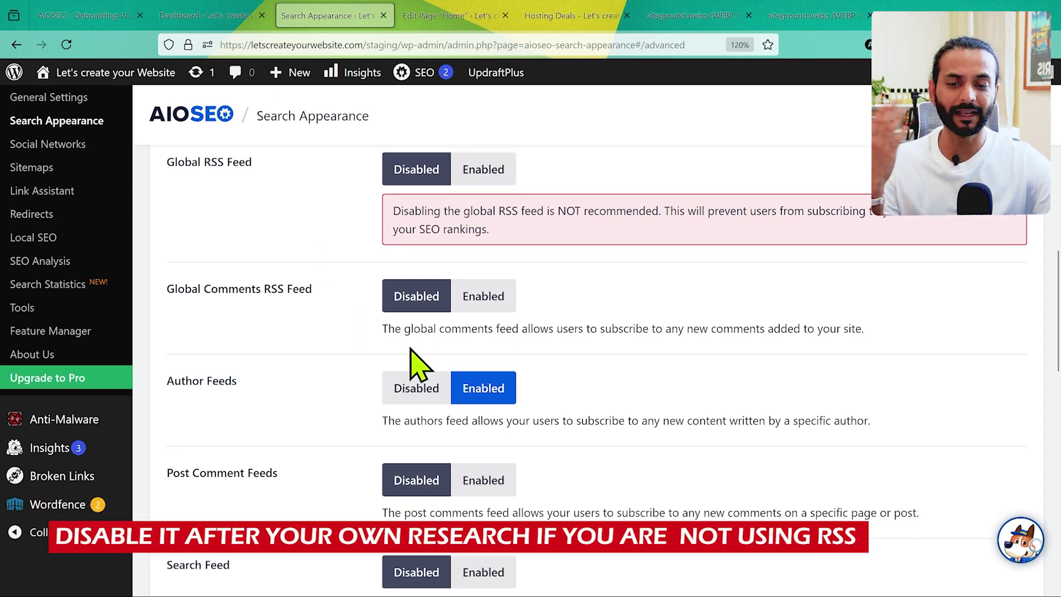
{"action": "scroll", "coordinate": [413, 365], "scroll_direction": "down", "scroll_amount": 1}
{"action": "left_click", "coordinate": [418, 363]}
{"action": "scroll", "coordinate": [421, 366], "scroll_direction": "down", "scroll_amount": 4}
{"action": "scroll", "coordinate": [428, 378], "scroll_direction": "down", "scroll_amount": 4}
{"action": "scroll", "coordinate": [431, 379], "scroll_direction": "up", "scroll_amount": 1}
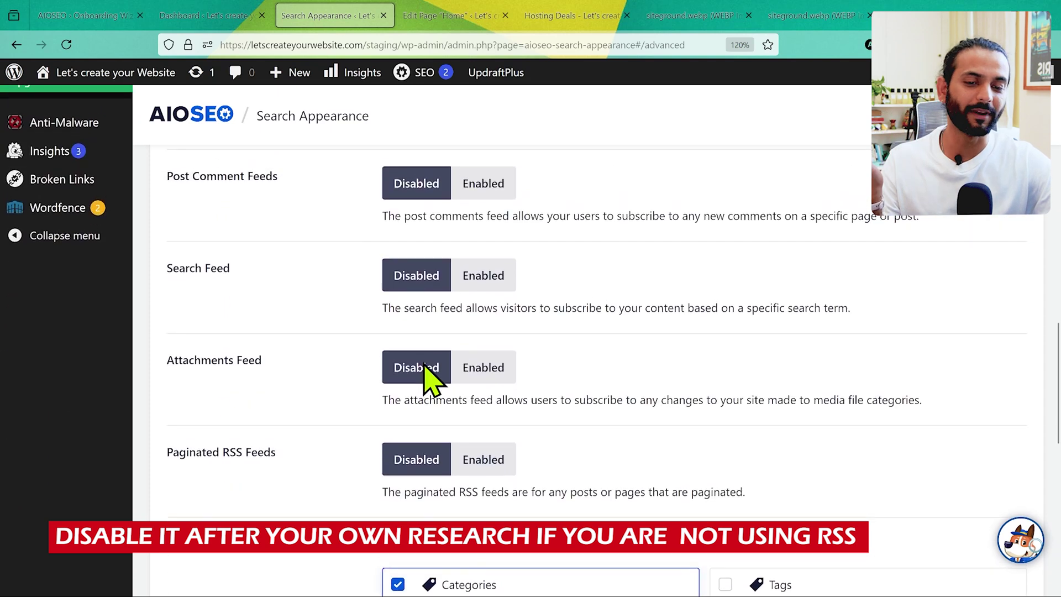
{"action": "scroll", "coordinate": [429, 379], "scroll_direction": "up", "scroll_amount": 1}
{"action": "scroll", "coordinate": [426, 367], "scroll_direction": "down", "scroll_amount": 2}
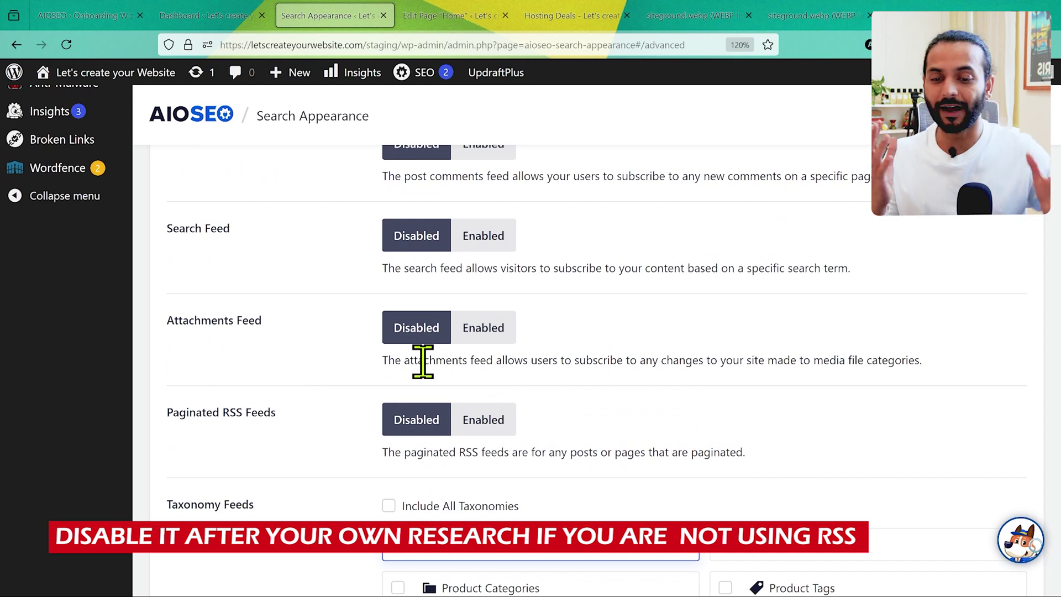
{"action": "scroll", "coordinate": [422, 362], "scroll_direction": "up", "scroll_amount": 7}
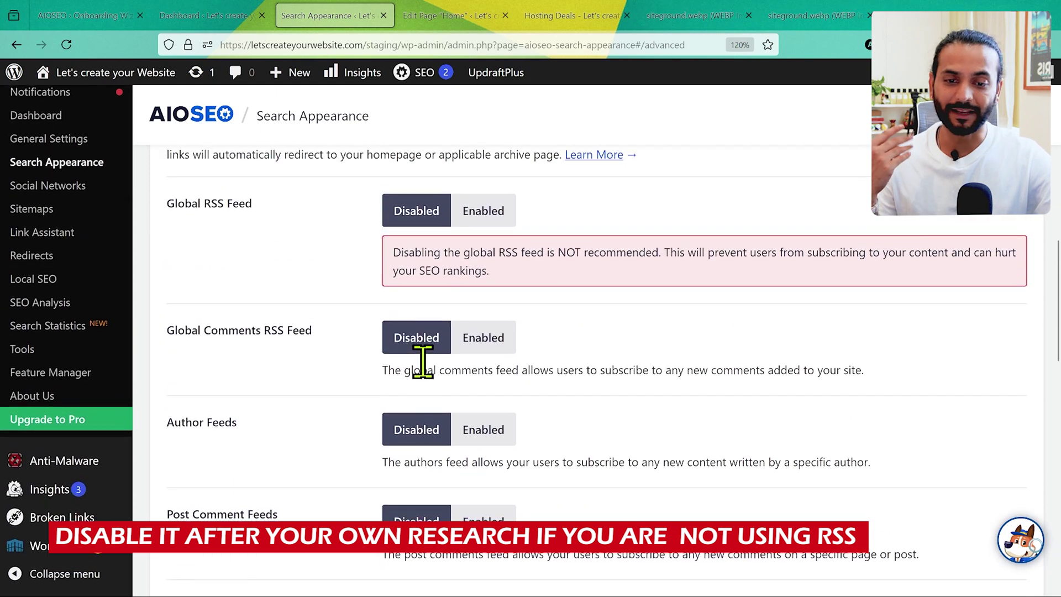
Step: Enable Query Arg Monitoring to examine its Logs Retention, Block Query Arg fields and query argument log
{"action": "scroll", "coordinate": [425, 370], "scroll_direction": "down", "scroll_amount": 10}
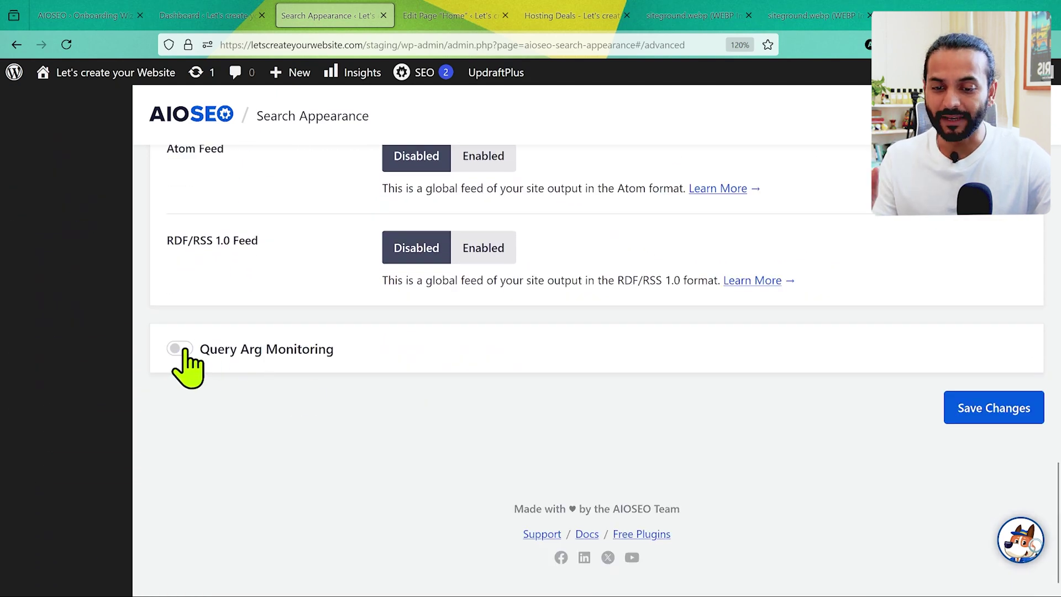
{"action": "left_click", "coordinate": [184, 350]}
{"action": "scroll", "coordinate": [542, 386], "scroll_direction": "down", "scroll_amount": 3}
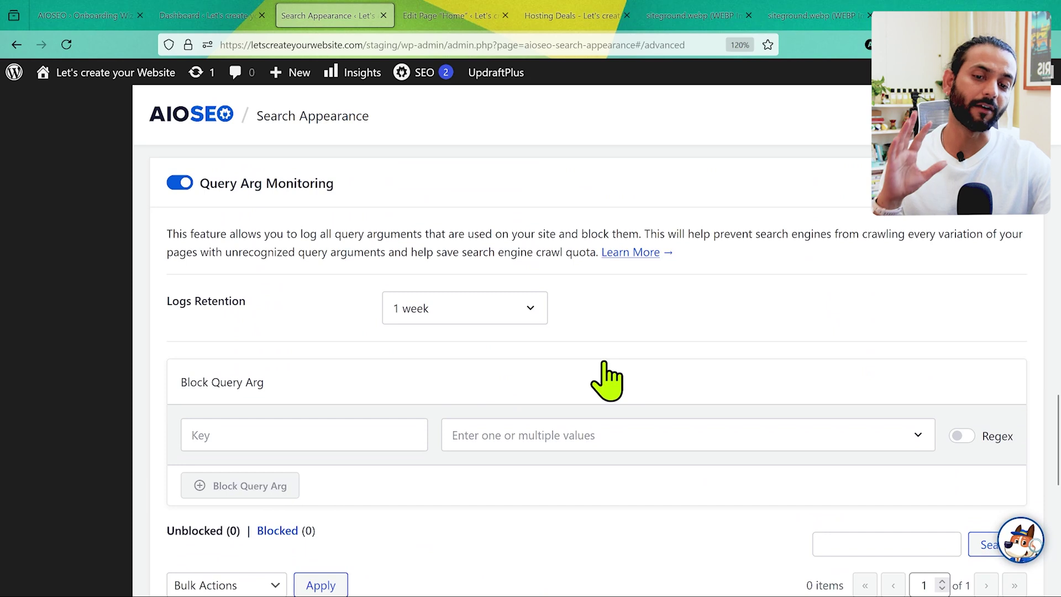
{"action": "scroll", "coordinate": [603, 386], "scroll_direction": "down", "scroll_amount": 1}
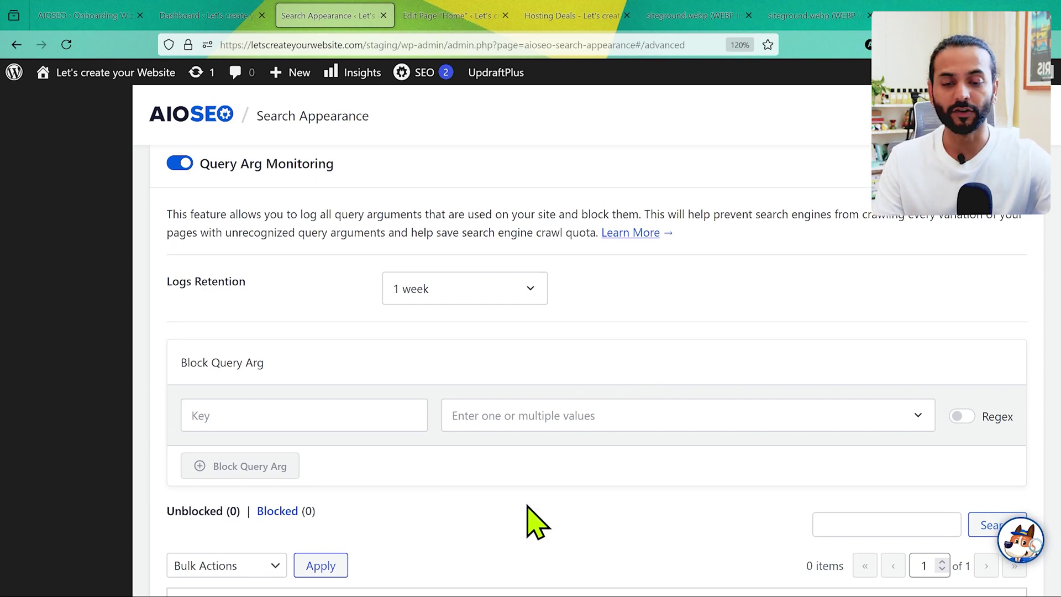
{"action": "scroll", "coordinate": [531, 514], "scroll_direction": "down", "scroll_amount": 3}
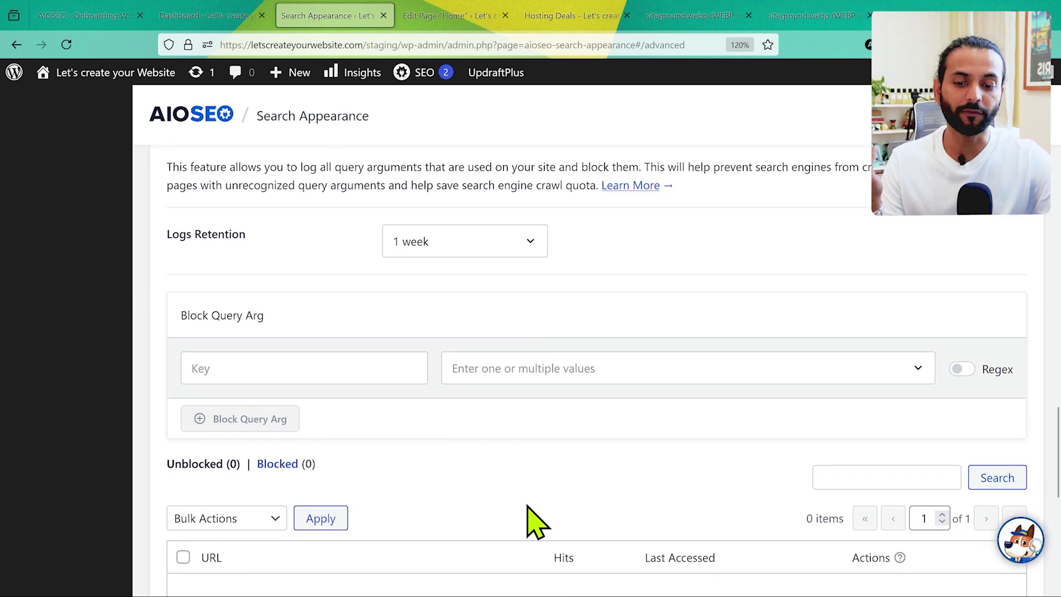
{"action": "scroll", "coordinate": [563, 518], "scroll_direction": "up", "scroll_amount": 2}
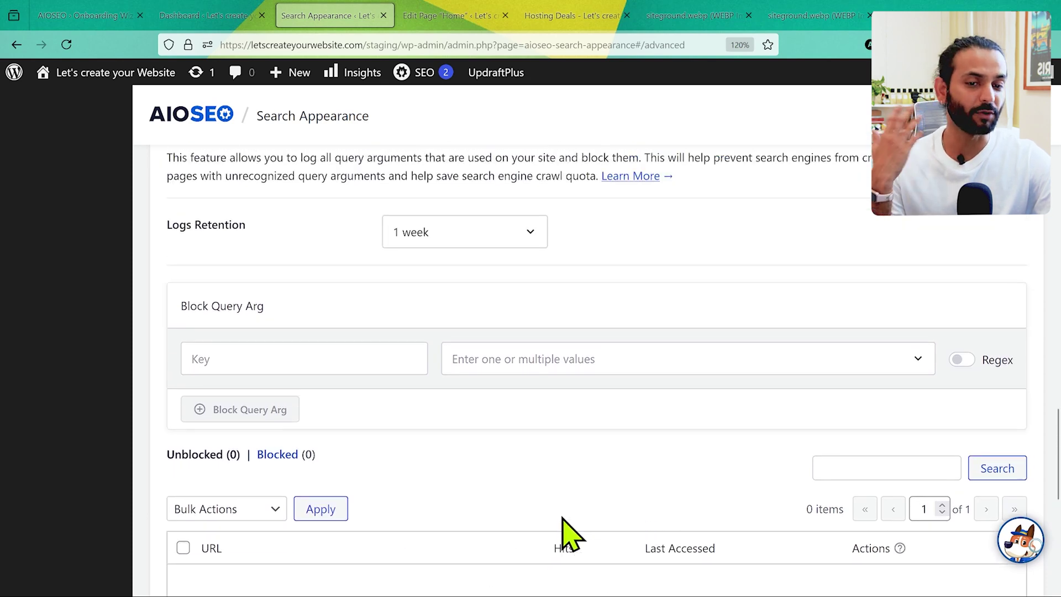
{"action": "scroll", "coordinate": [569, 533], "scroll_direction": "down", "scroll_amount": 2}
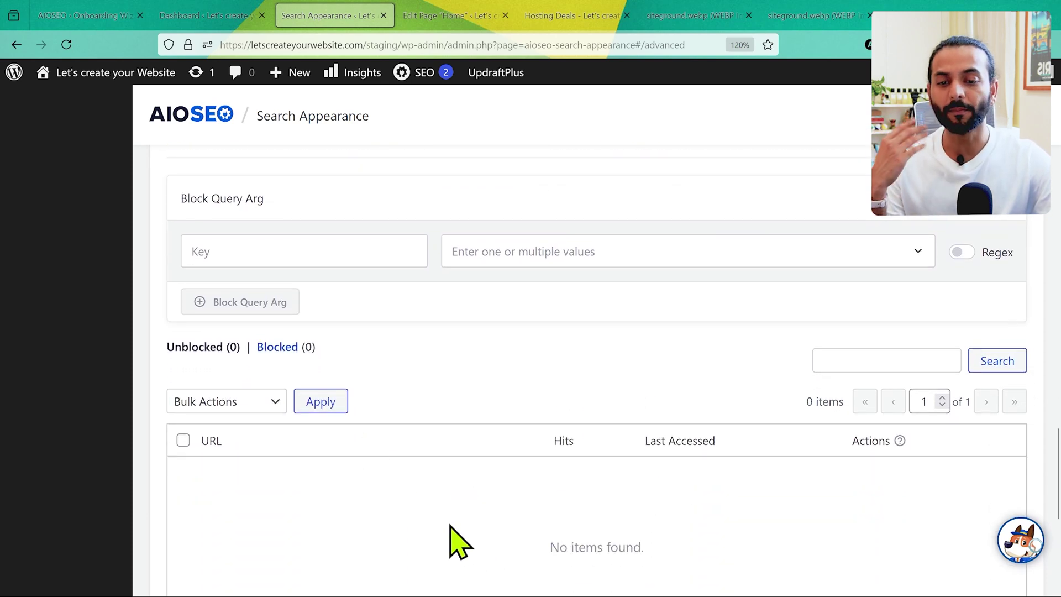
{"action": "scroll", "coordinate": [564, 349], "scroll_direction": "up", "scroll_amount": 1}
{"action": "scroll", "coordinate": [558, 387], "scroll_direction": "up", "scroll_amount": 3}
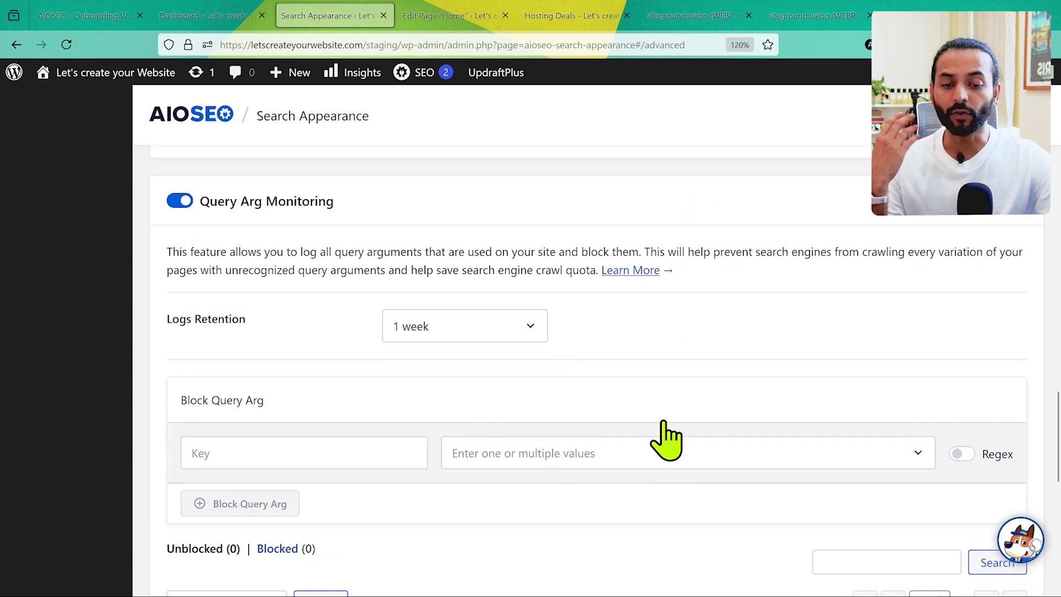
{"action": "scroll", "coordinate": [670, 439], "scroll_direction": "down", "scroll_amount": 2}
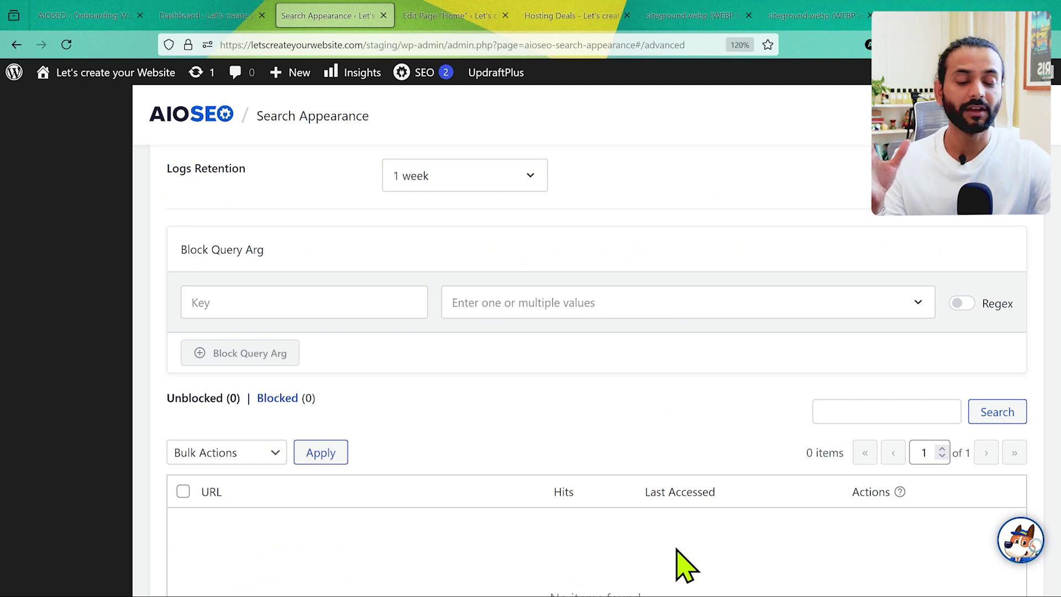
{"action": "scroll", "coordinate": [694, 446], "scroll_direction": "up", "scroll_amount": 4}
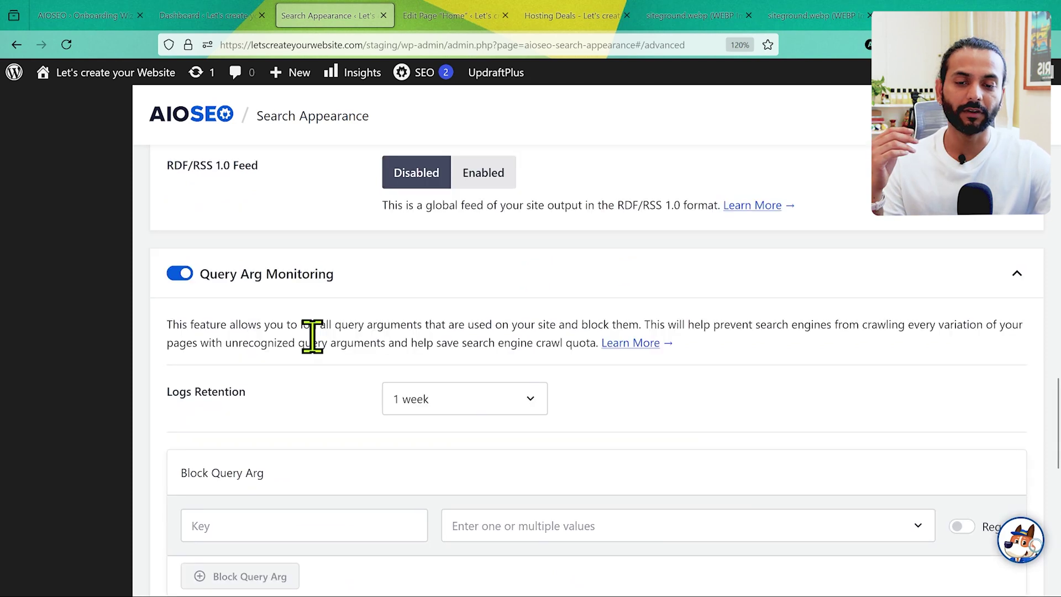
Step: Turn off Query Arg Monitoring and save the Search Appearance changes
{"action": "left_click", "coordinate": [179, 273]}
{"action": "left_click", "coordinate": [989, 402]}
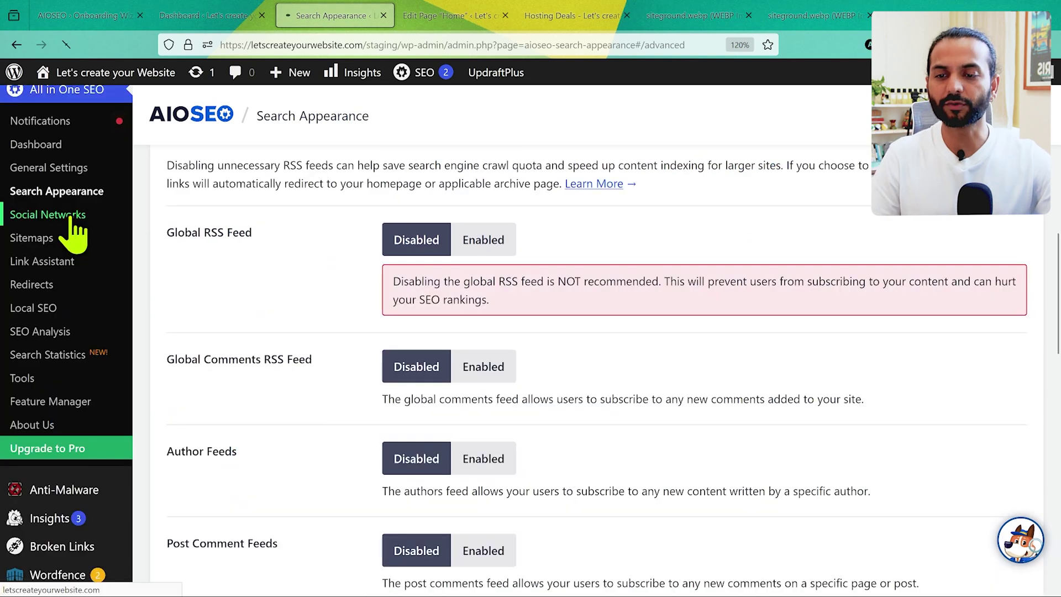
Step: Examine the Social Networks profile URL fields, from Facebook Page URL down to Additional Profiles
{"action": "left_click", "coordinate": [72, 216]}
{"action": "scroll", "coordinate": [539, 354], "scroll_direction": "up", "scroll_amount": 3}
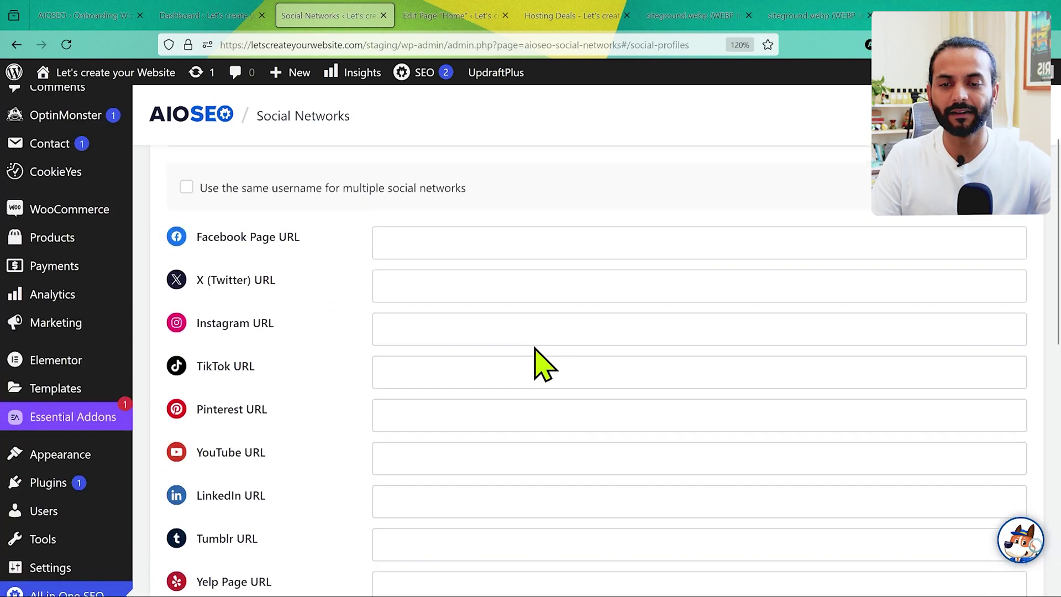
{"action": "scroll", "coordinate": [534, 346], "scroll_direction": "down", "scroll_amount": 3}
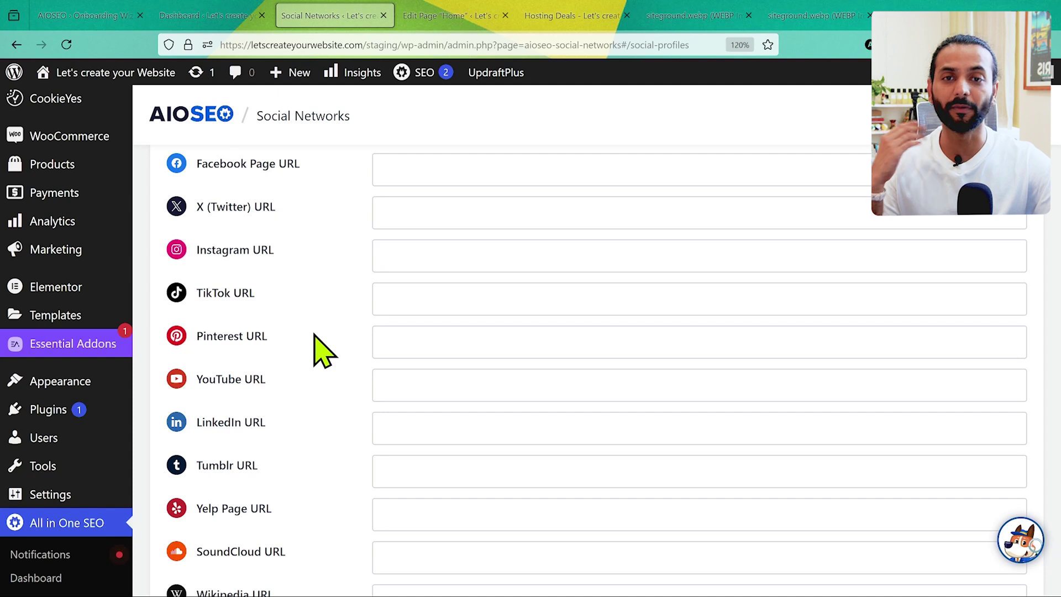
{"action": "scroll", "coordinate": [314, 334], "scroll_direction": "down", "scroll_amount": 1}
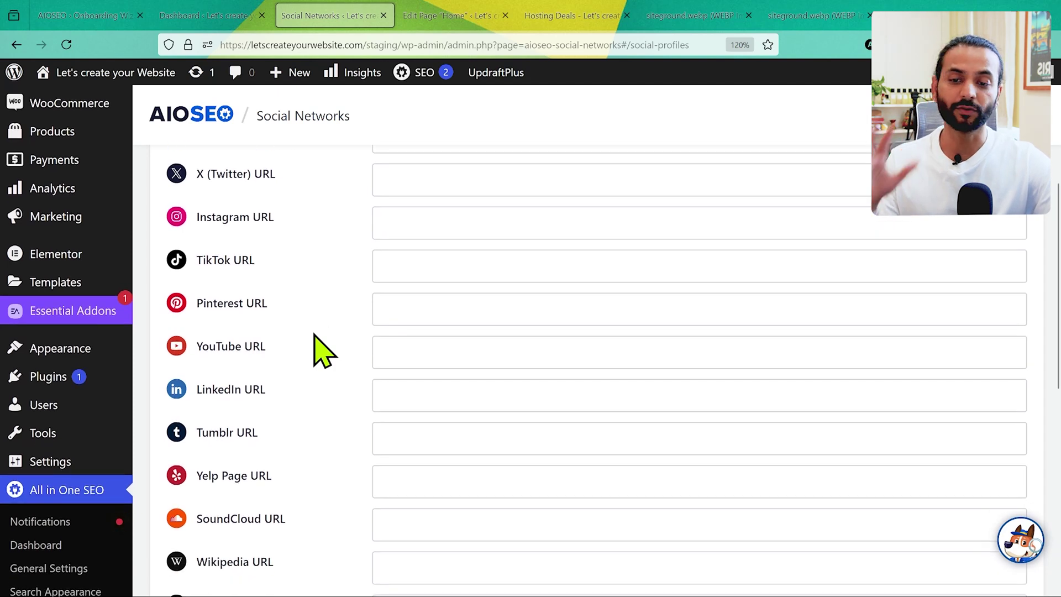
{"action": "scroll", "coordinate": [314, 334], "scroll_direction": "down", "scroll_amount": 2}
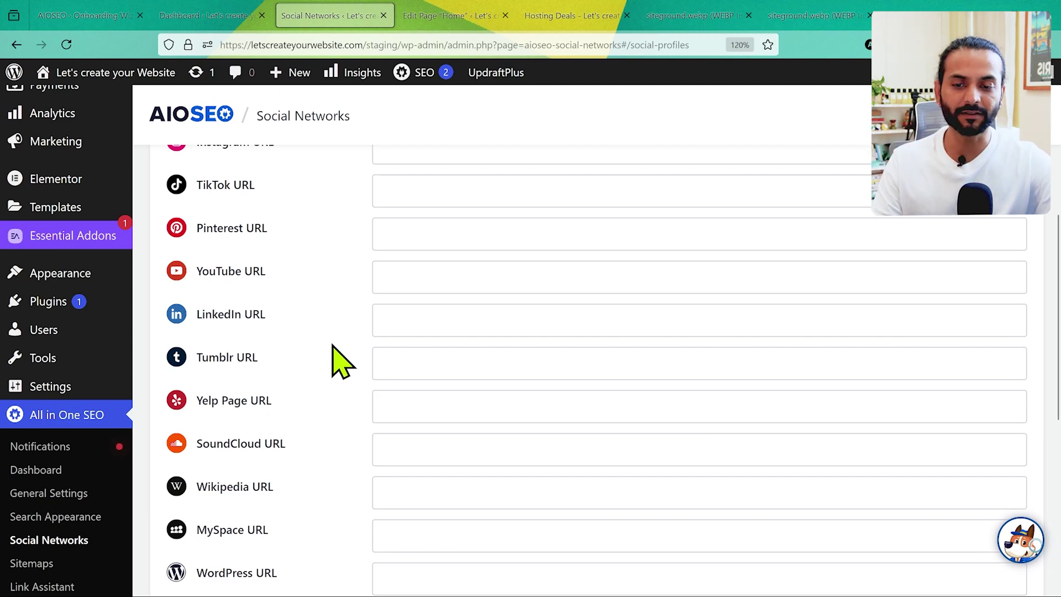
{"action": "scroll", "coordinate": [333, 346], "scroll_direction": "up", "scroll_amount": 5}
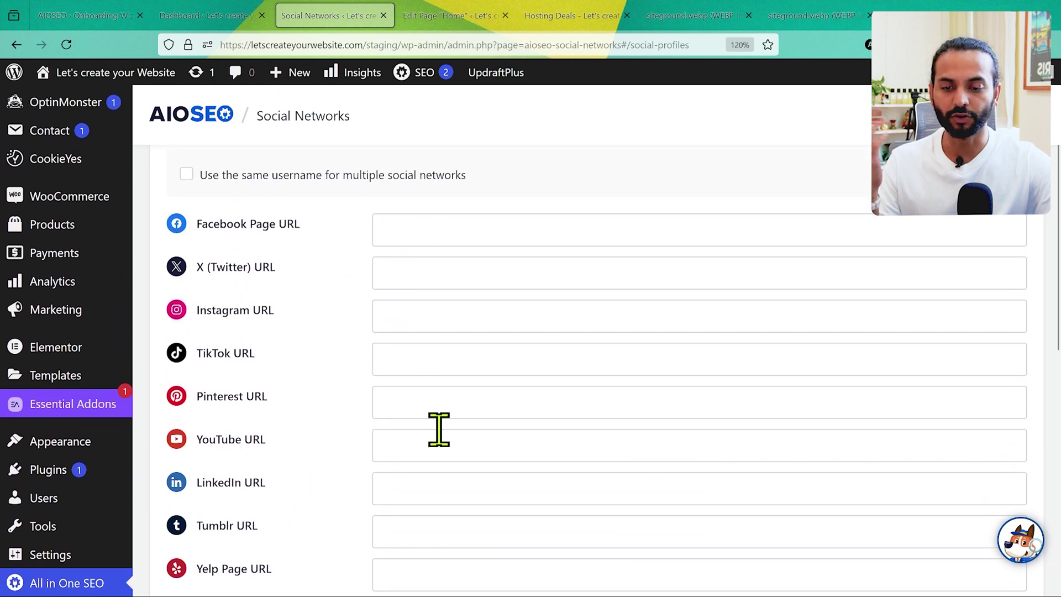
{"action": "scroll", "coordinate": [364, 426], "scroll_direction": "down", "scroll_amount": 1}
{"action": "scroll", "coordinate": [356, 480], "scroll_direction": "up", "scroll_amount": 1}
{"action": "scroll", "coordinate": [356, 481], "scroll_direction": "down", "scroll_amount": 9}
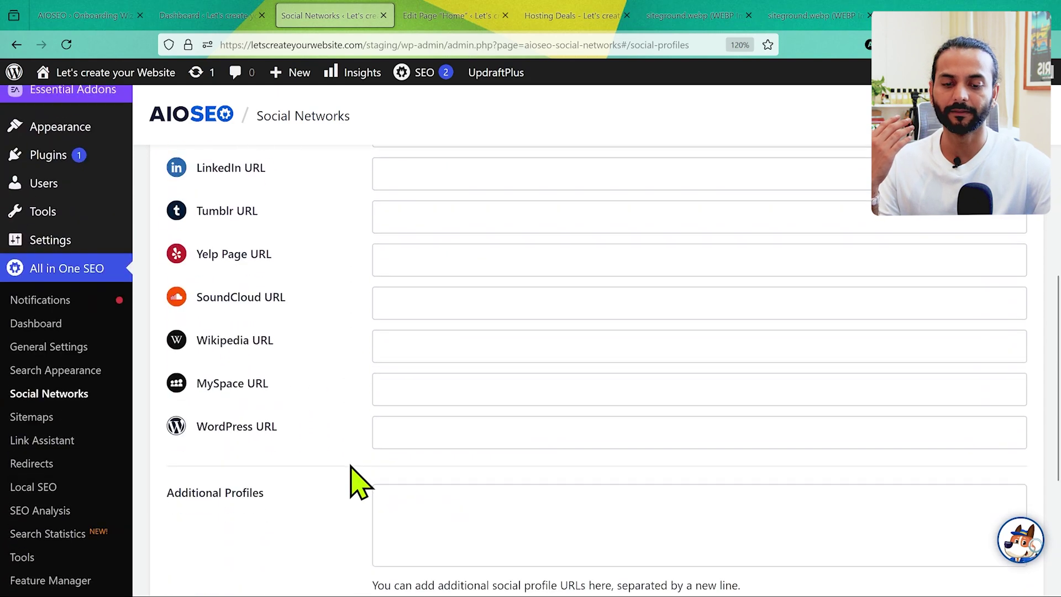
{"action": "scroll", "coordinate": [194, 432], "scroll_direction": "up", "scroll_amount": 3}
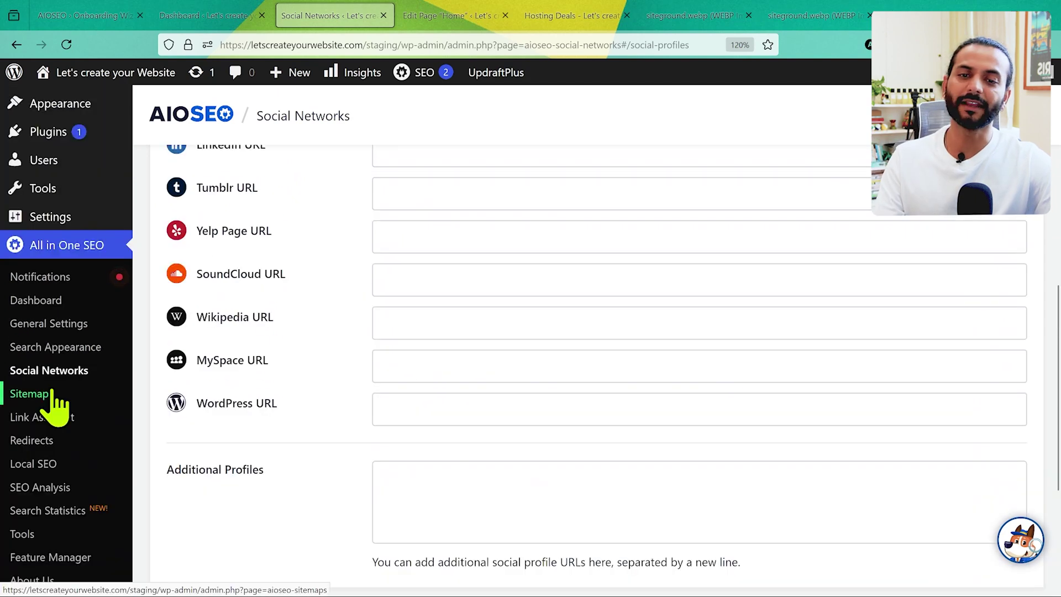
Step: Review the General Sitemap page, including Enable Sitemap, sitemap indexes, Links Per Sitemap, post types and taxonomies
{"action": "left_click", "coordinate": [52, 393]}
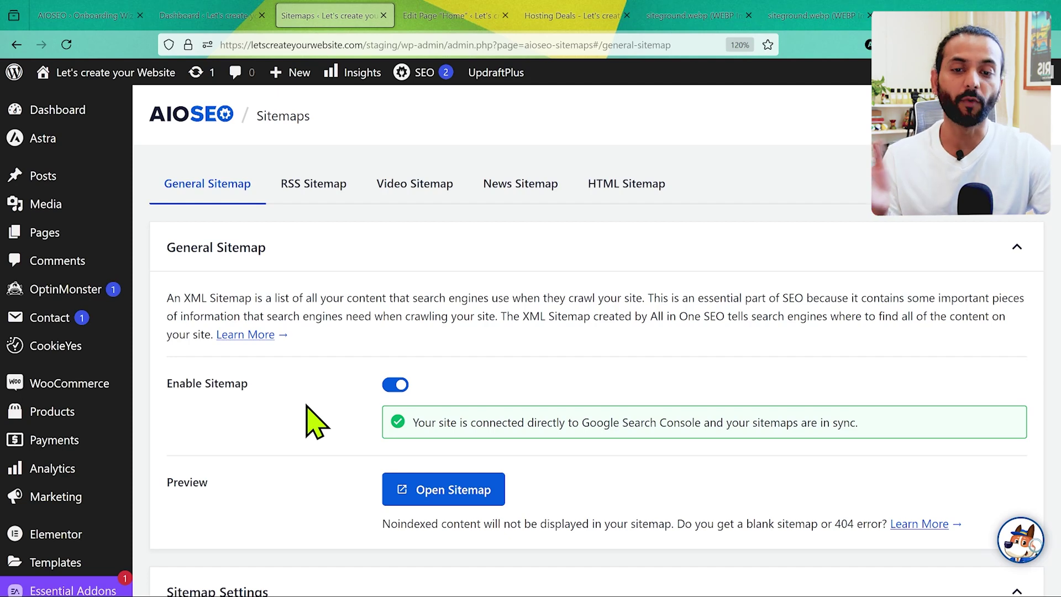
{"action": "scroll", "coordinate": [313, 423], "scroll_direction": "down", "scroll_amount": 1}
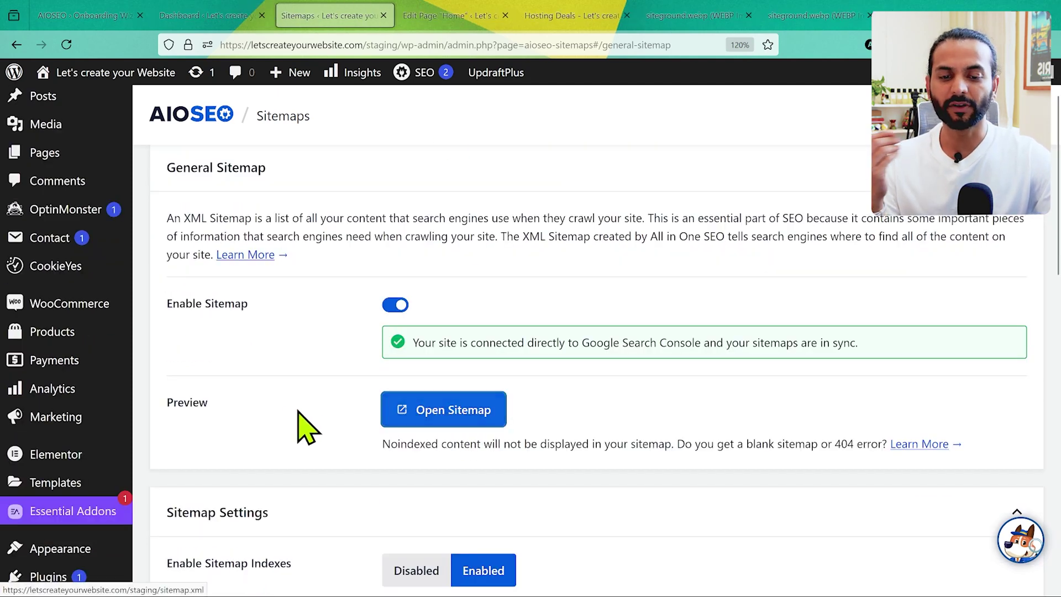
{"action": "scroll", "coordinate": [267, 404], "scroll_direction": "up", "scroll_amount": 1}
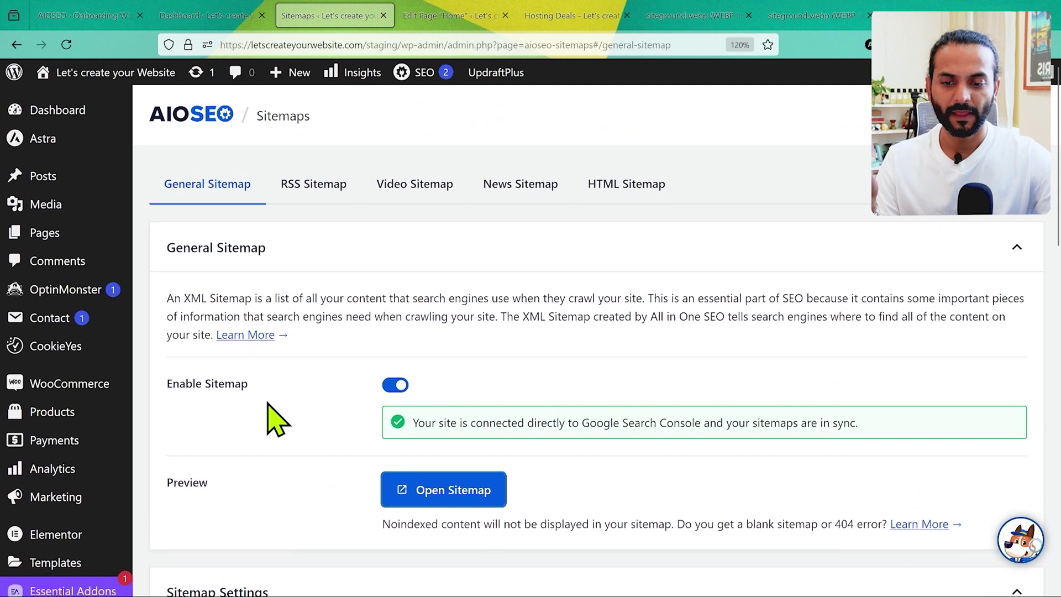
{"action": "scroll", "coordinate": [320, 301], "scroll_direction": "down", "scroll_amount": 9}
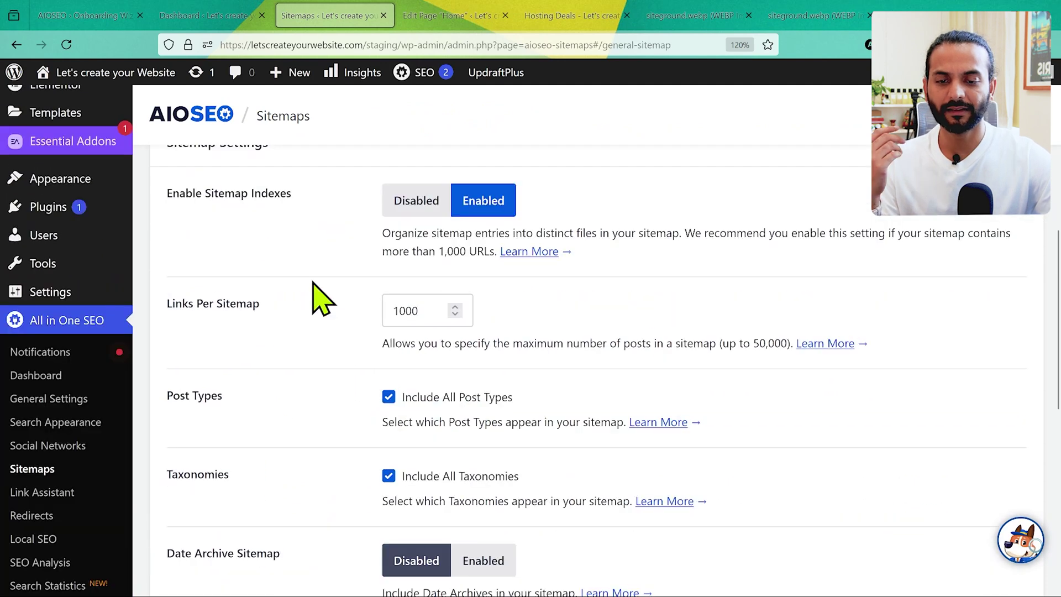
{"action": "scroll", "coordinate": [315, 296], "scroll_direction": "down", "scroll_amount": 4}
Step: Disable the RSS Sitemap and look at the Video Sitemap and News Sitemap pages
{"action": "scroll", "coordinate": [315, 301], "scroll_direction": "up", "scroll_amount": 10}
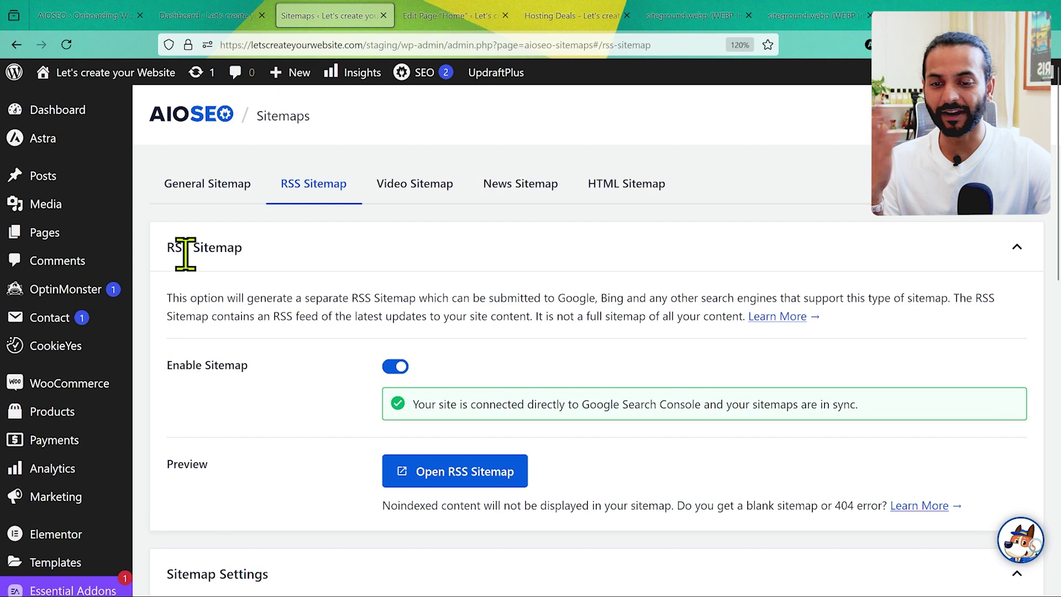
{"action": "left_click", "coordinate": [396, 366]}
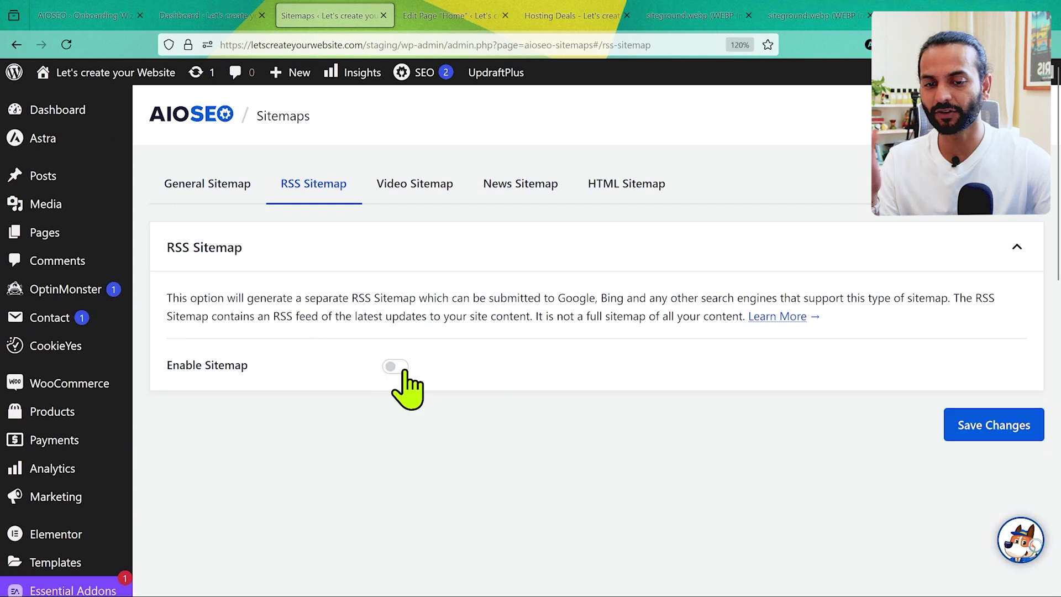
{"action": "left_click", "coordinate": [446, 186]}
{"action": "left_click", "coordinate": [541, 188]}
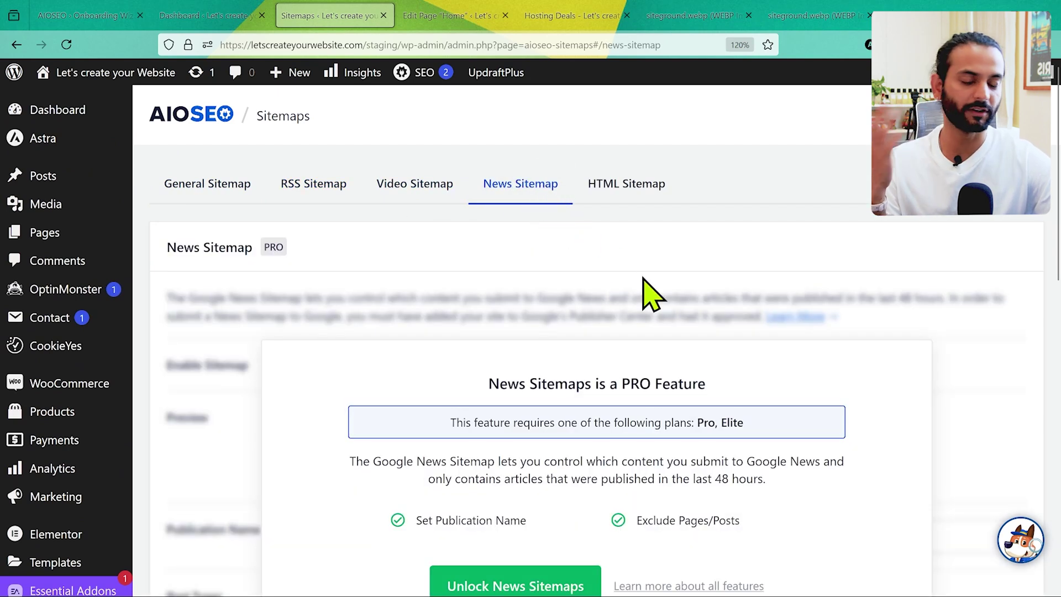
Step: Switch the HTML Sitemap off and back on, and examine its Display HTML Sitemap options
{"action": "left_click", "coordinate": [622, 187]}
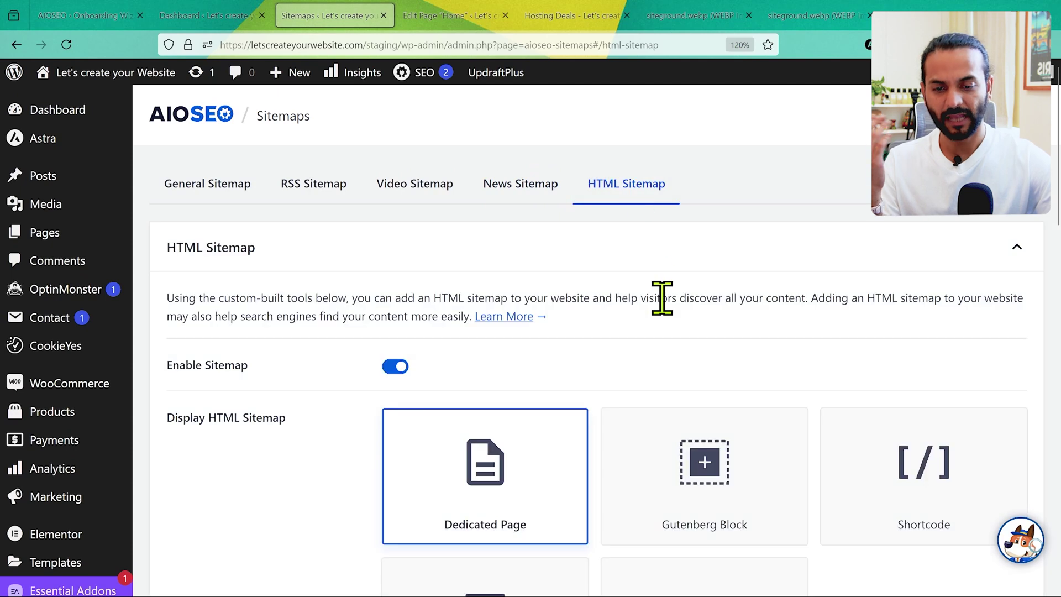
{"action": "left_click", "coordinate": [394, 367]}
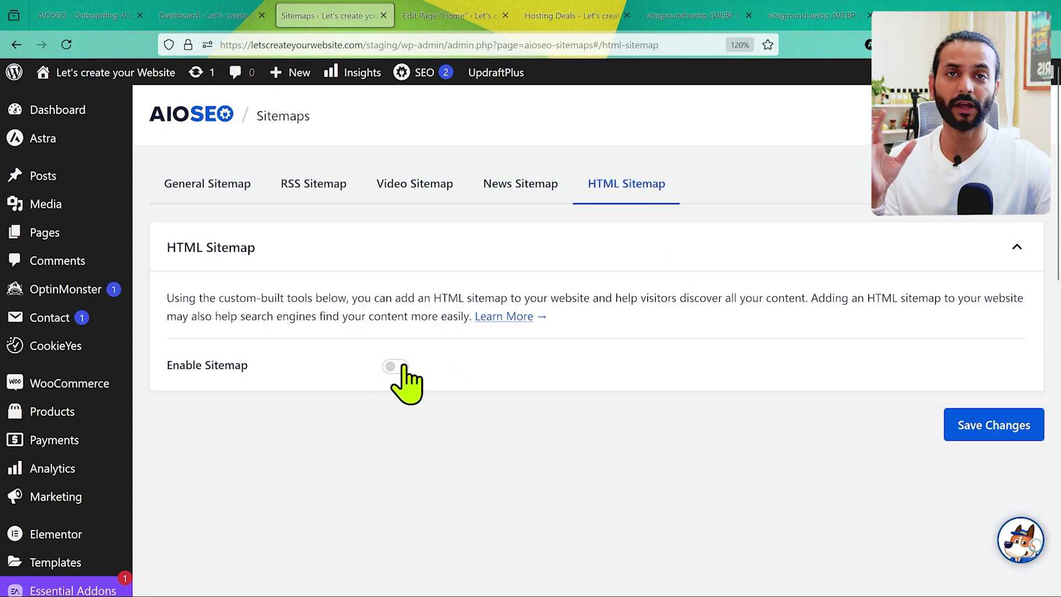
{"action": "left_click", "coordinate": [401, 366]}
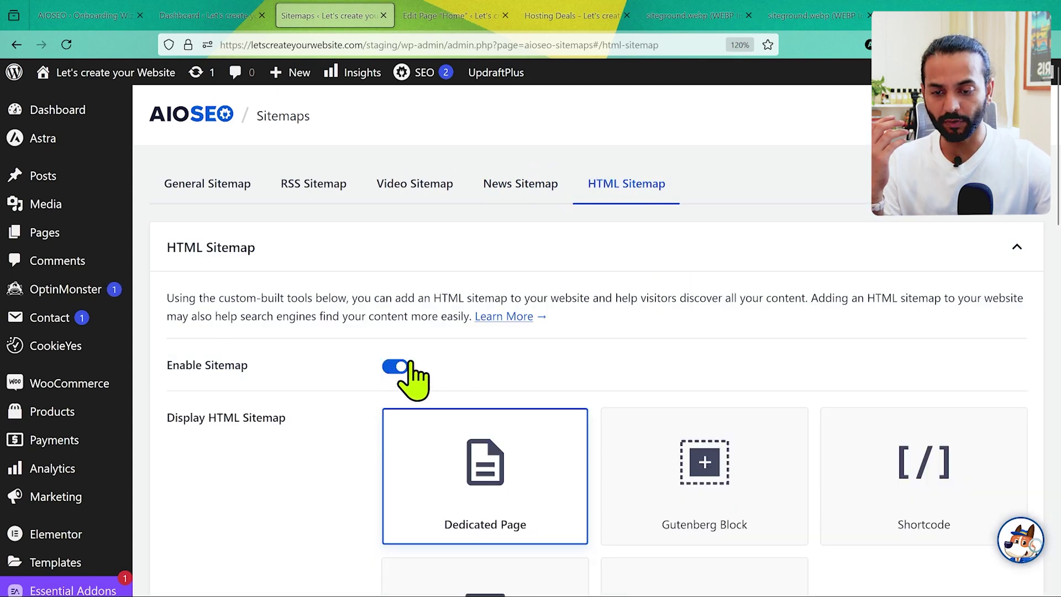
{"action": "scroll", "coordinate": [627, 356], "scroll_direction": "down", "scroll_amount": 2}
{"action": "scroll", "coordinate": [634, 360], "scroll_direction": "down", "scroll_amount": 1}
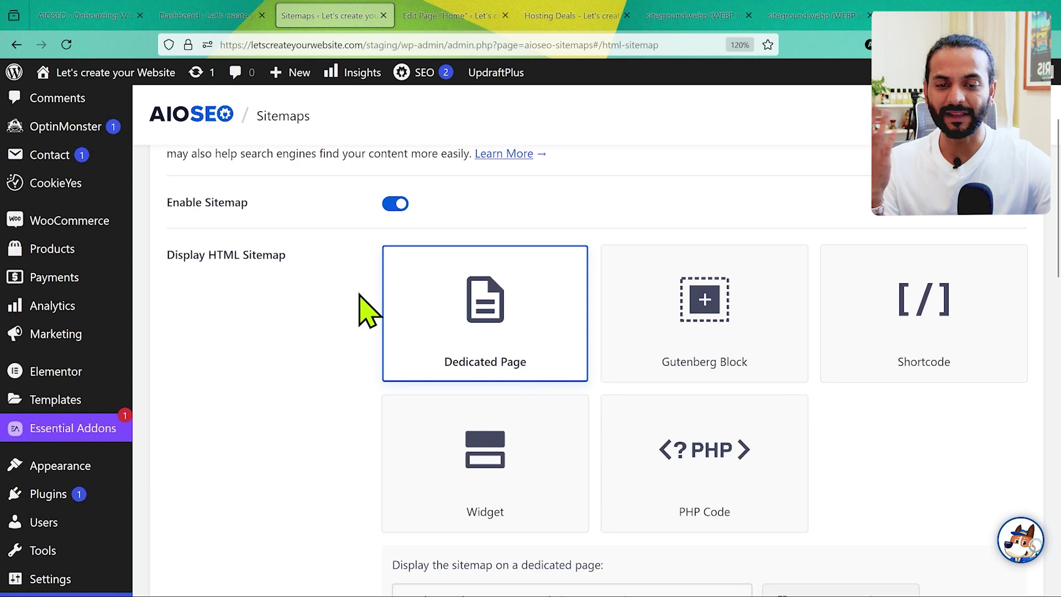
Step: Disable the HTML Sitemap and save the sitemap changes
{"action": "scroll", "coordinate": [498, 346], "scroll_direction": "down", "scroll_amount": 3}
{"action": "scroll", "coordinate": [497, 344], "scroll_direction": "up", "scroll_amount": 6}
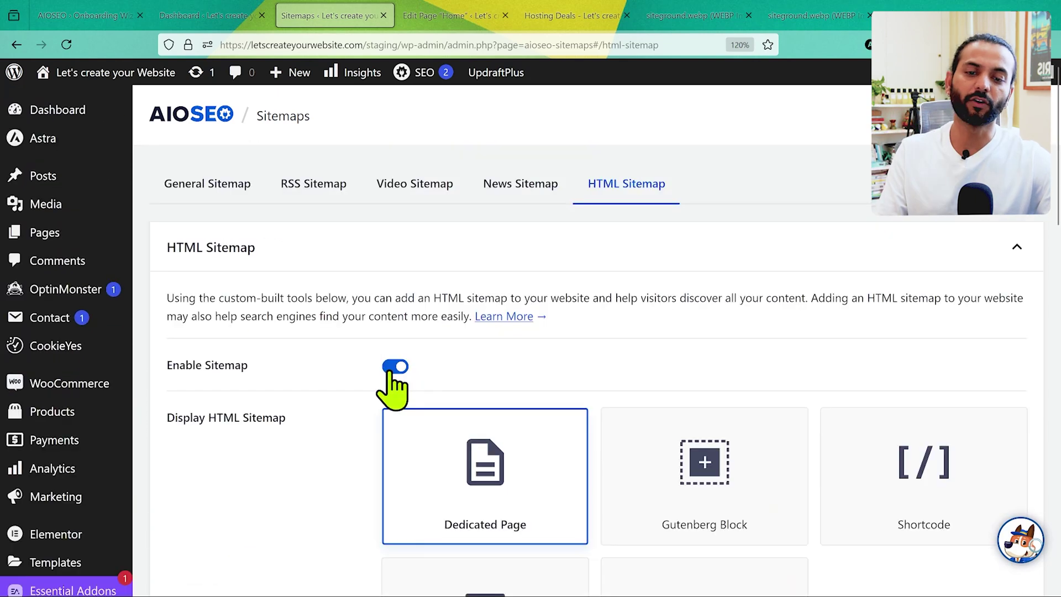
{"action": "left_click", "coordinate": [395, 367]}
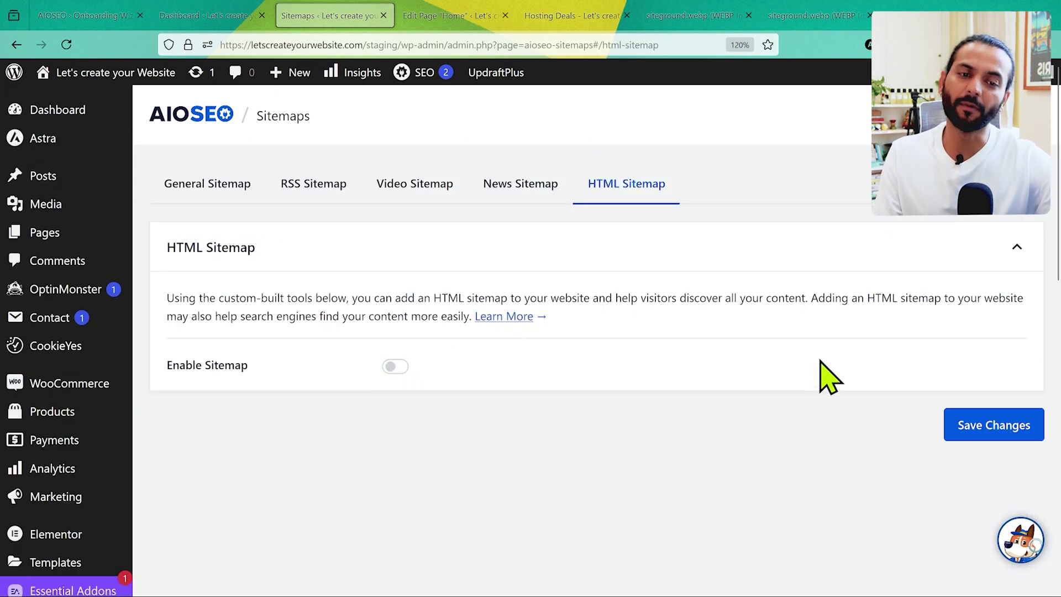
{"action": "left_click", "coordinate": [990, 430]}
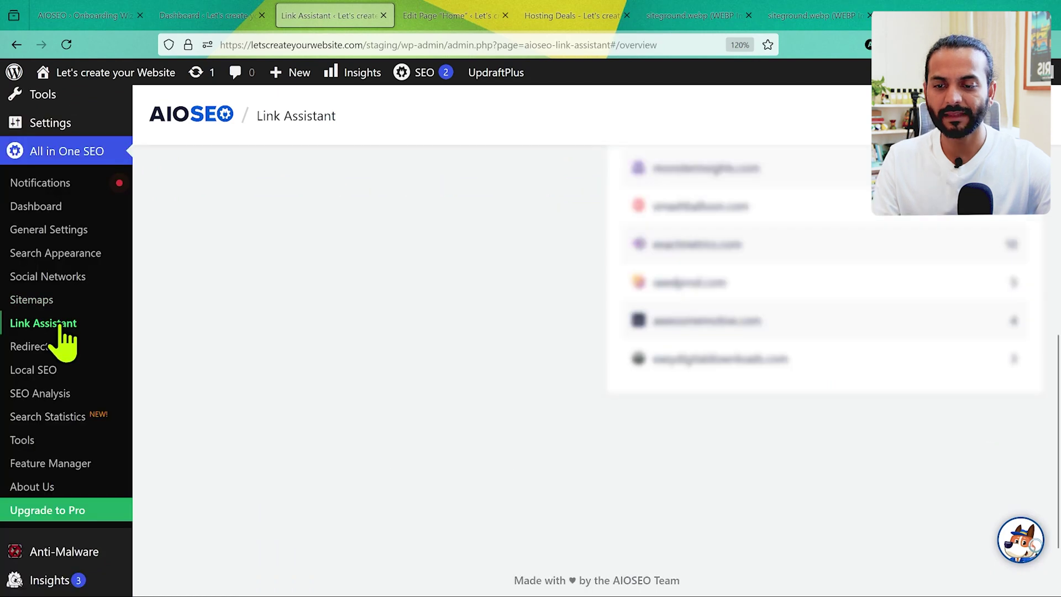
Step: Look at the Link Assistant and Redirects pages of All in One SEO
{"action": "left_click", "coordinate": [61, 330]}
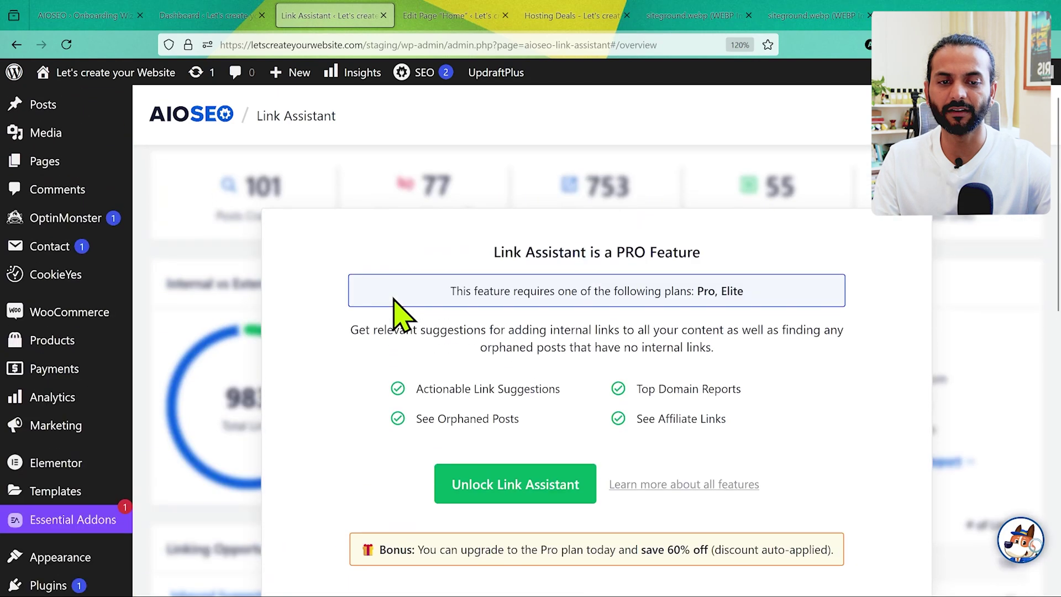
{"action": "scroll", "coordinate": [395, 315], "scroll_direction": "down", "scroll_amount": 10}
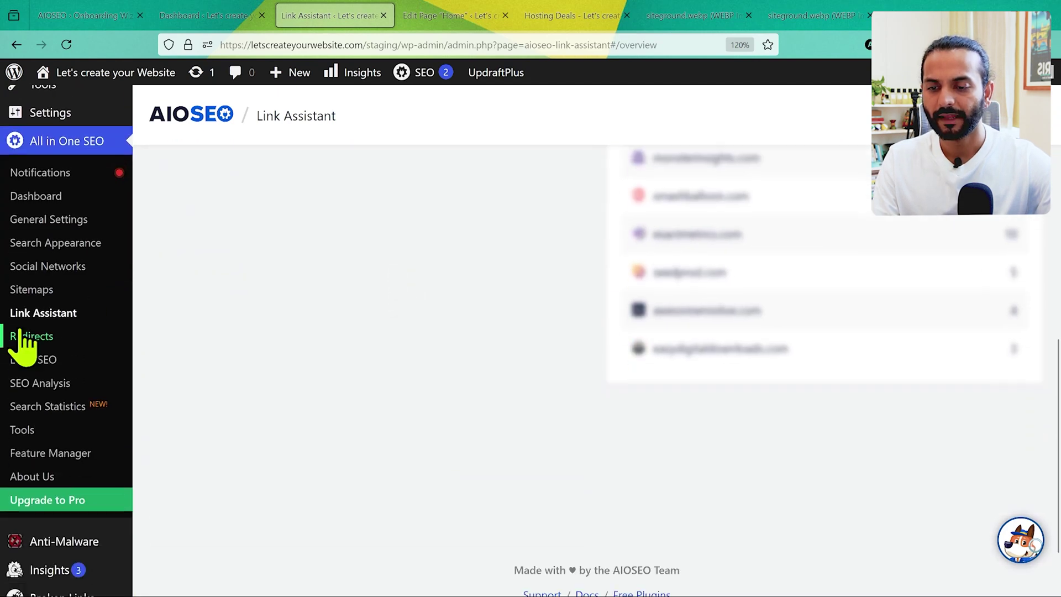
{"action": "left_click", "coordinate": [25, 336]}
{"action": "scroll", "coordinate": [485, 407], "scroll_direction": "down", "scroll_amount": 3}
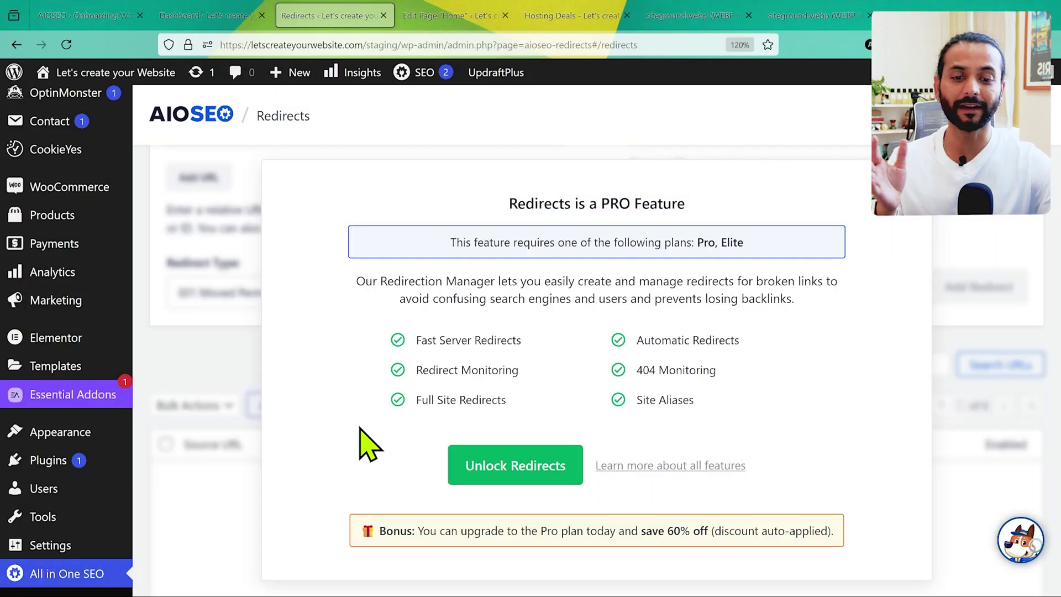
{"action": "scroll", "coordinate": [186, 447], "scroll_direction": "down", "scroll_amount": 3}
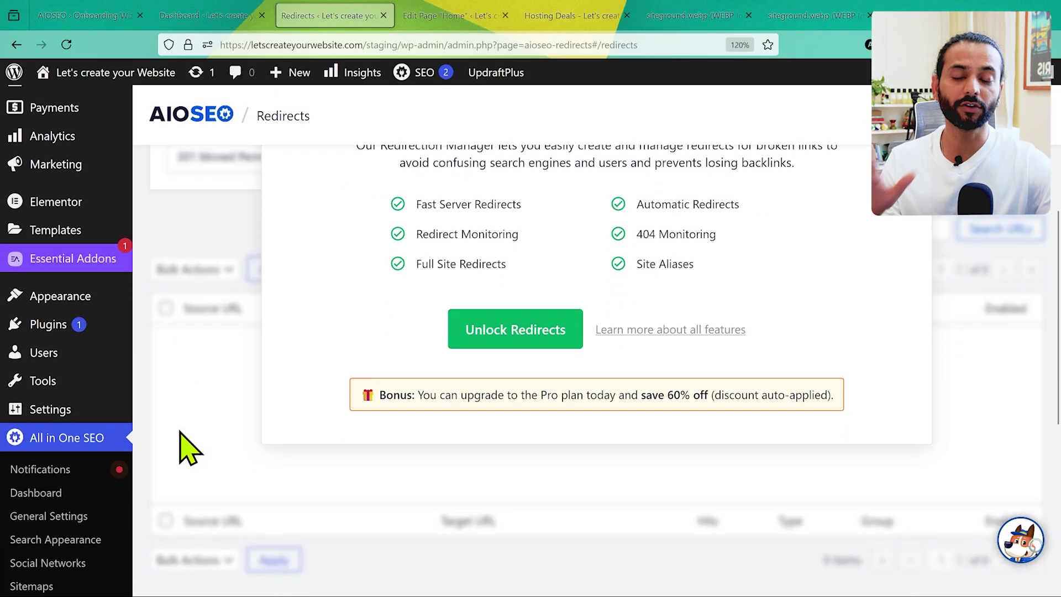
{"action": "scroll", "coordinate": [185, 446], "scroll_direction": "down", "scroll_amount": 2}
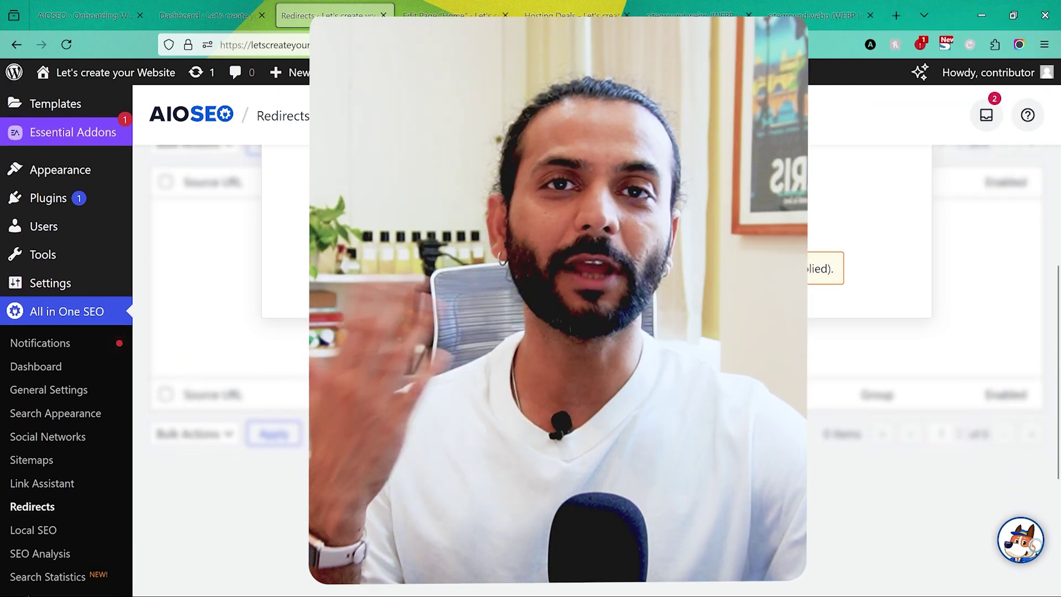
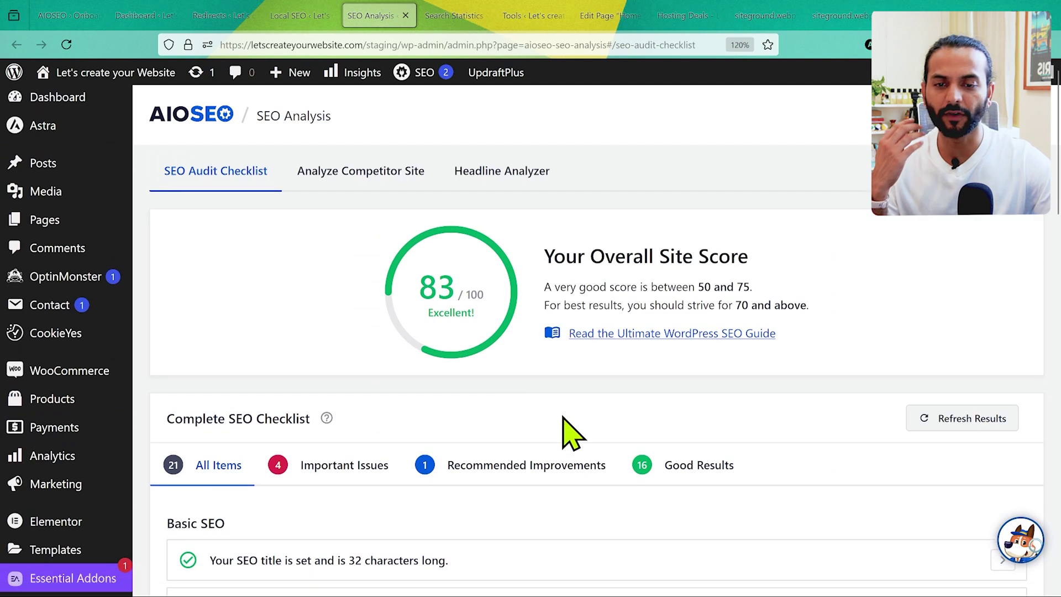
Step: Review the Basic SEO checks in the SEO Audit Checklist, expanding the meta description and missing image alt attribute items
{"action": "scroll", "coordinate": [420, 287], "scroll_direction": "down", "scroll_amount": 5}
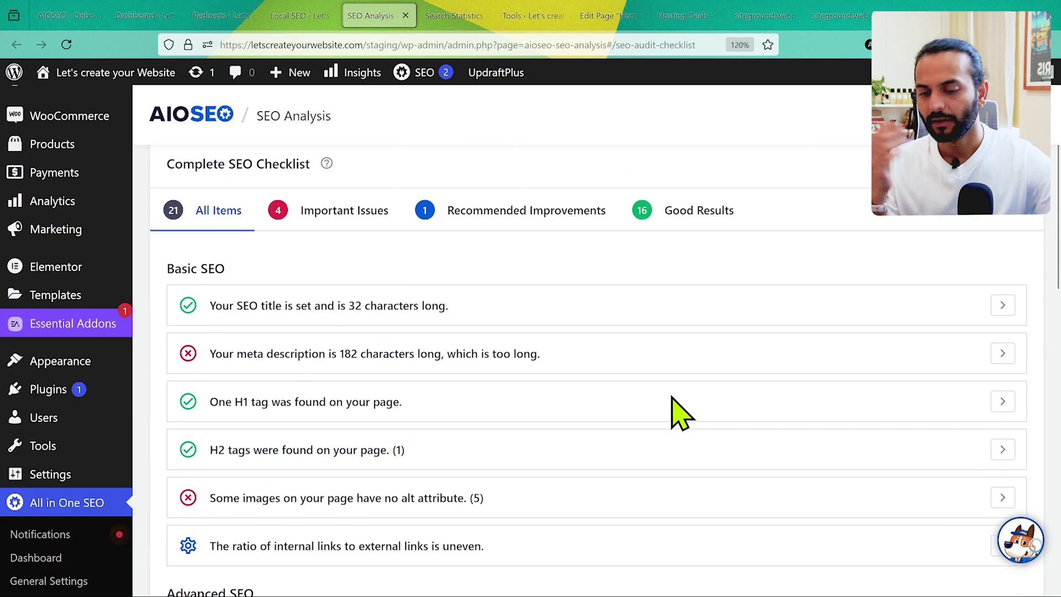
{"action": "scroll", "coordinate": [686, 373], "scroll_direction": "down", "scroll_amount": 1}
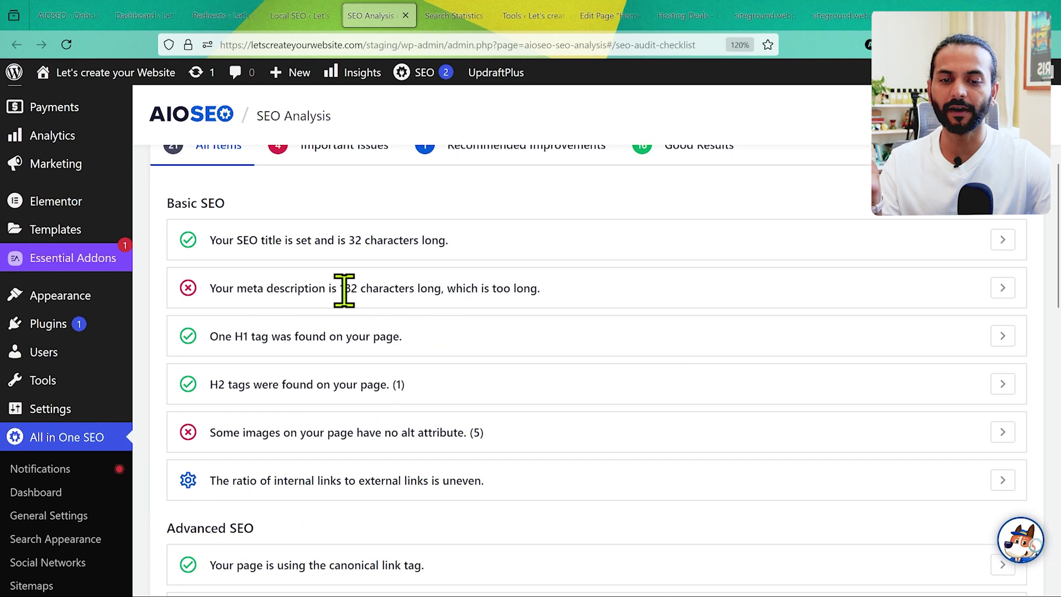
{"action": "left_click", "coordinate": [1003, 288]}
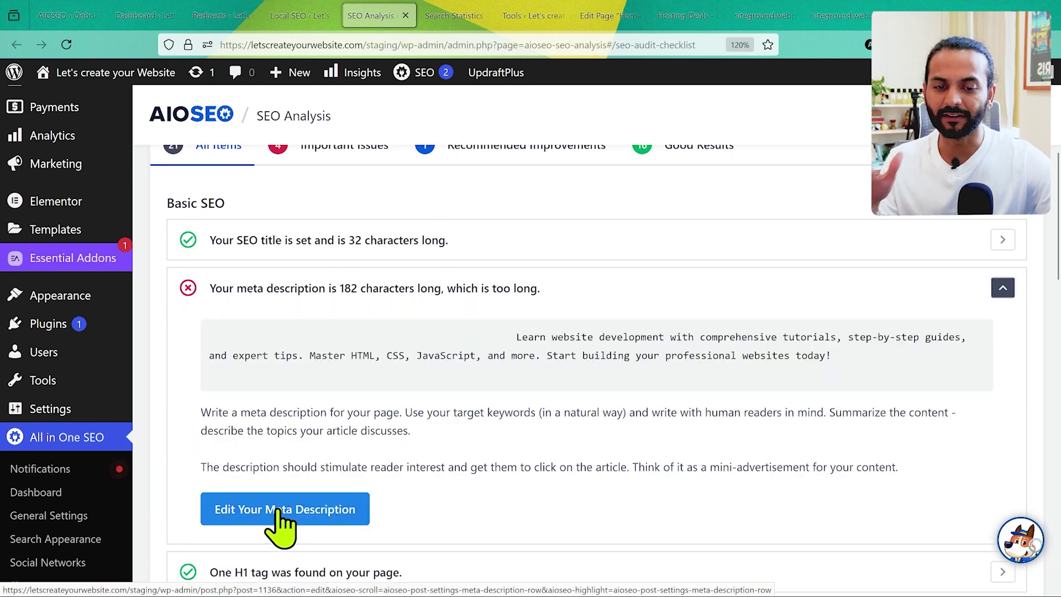
{"action": "scroll", "coordinate": [324, 372], "scroll_direction": "down", "scroll_amount": 5}
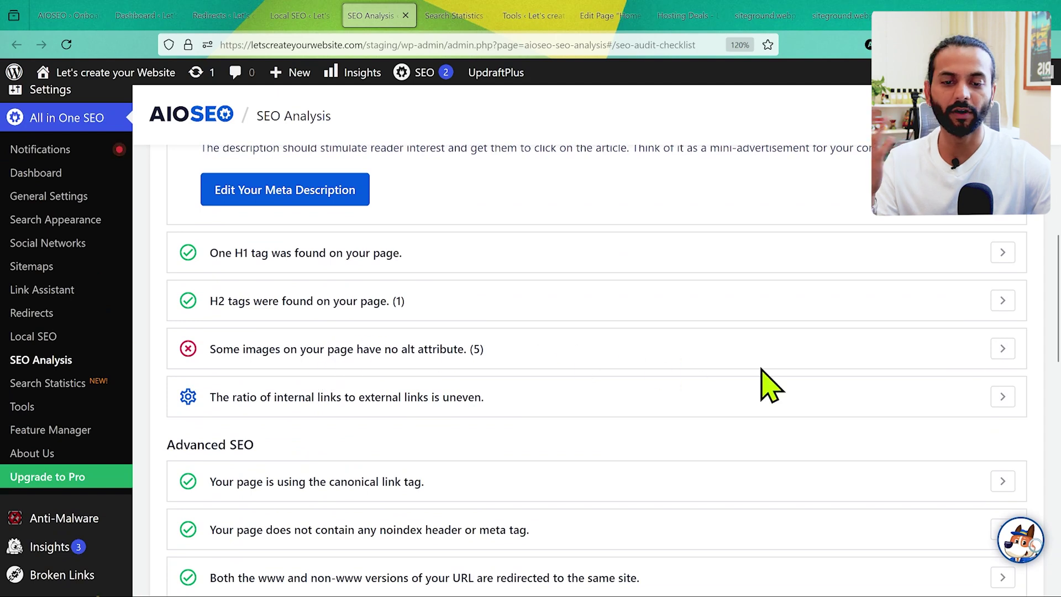
{"action": "left_click", "coordinate": [1003, 348]}
{"action": "scroll", "coordinate": [581, 387], "scroll_direction": "down", "scroll_amount": 3}
{"action": "scroll", "coordinate": [525, 376], "scroll_direction": "up", "scroll_amount": 2}
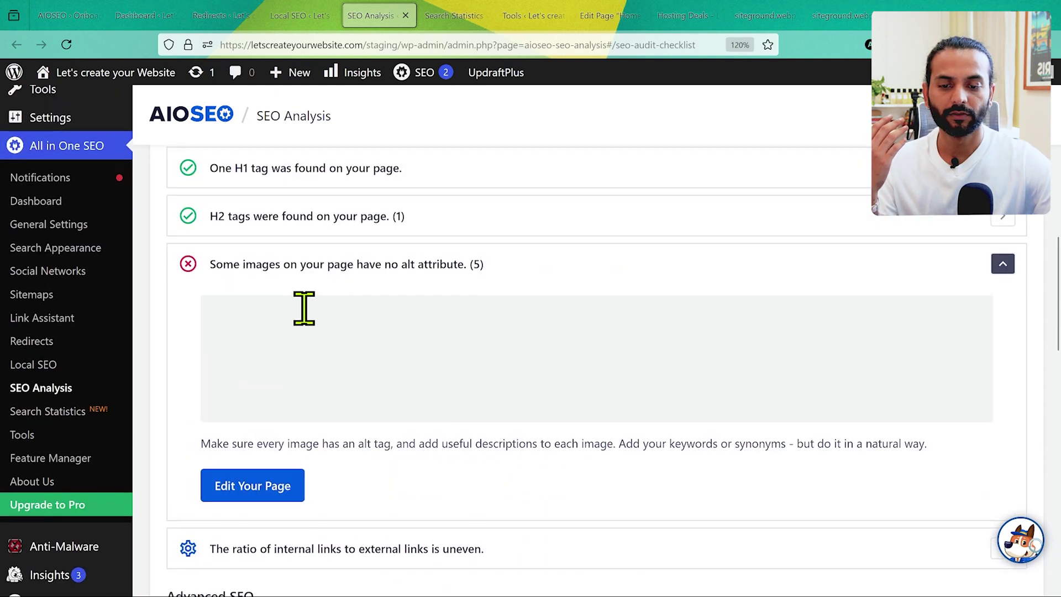
Step: Open the staging home page in the Elementor editor, dismiss the AIOSEO integration notice and find the "Step 1. Book Domain Name & hosting" section
{"action": "left_click", "coordinate": [232, 490]}
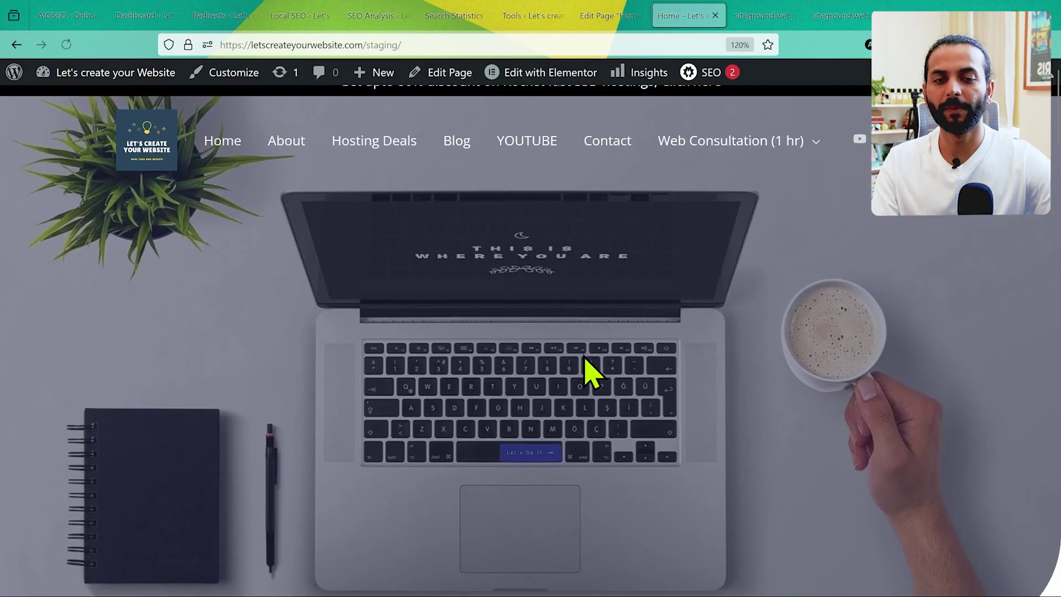
{"action": "scroll", "coordinate": [586, 372], "scroll_direction": "down", "scroll_amount": 6}
{"action": "scroll", "coordinate": [586, 357], "scroll_direction": "down", "scroll_amount": 5}
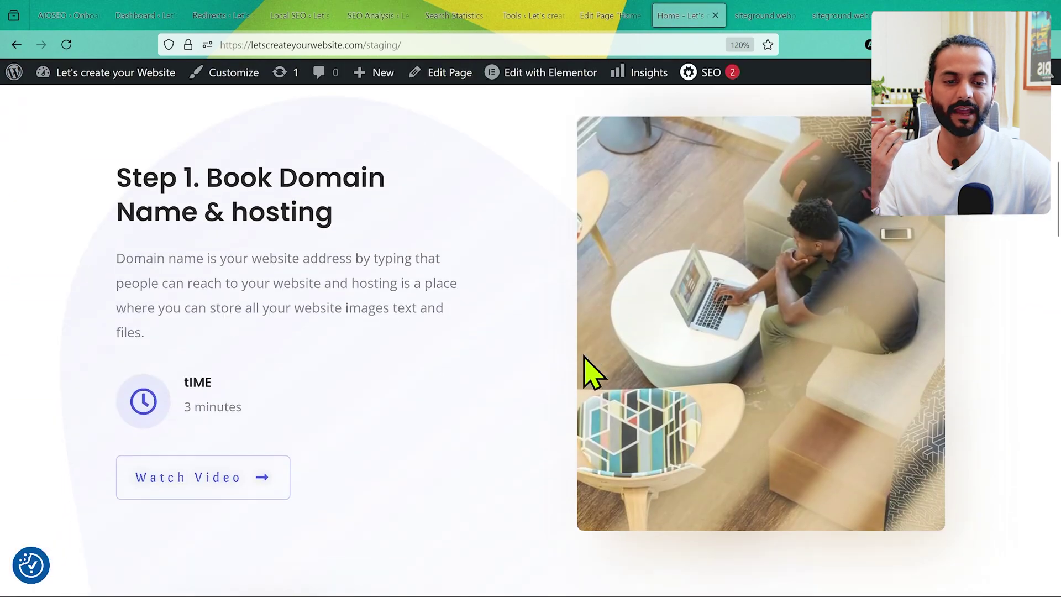
{"action": "scroll", "coordinate": [566, 379], "scroll_direction": "up", "scroll_amount": 3}
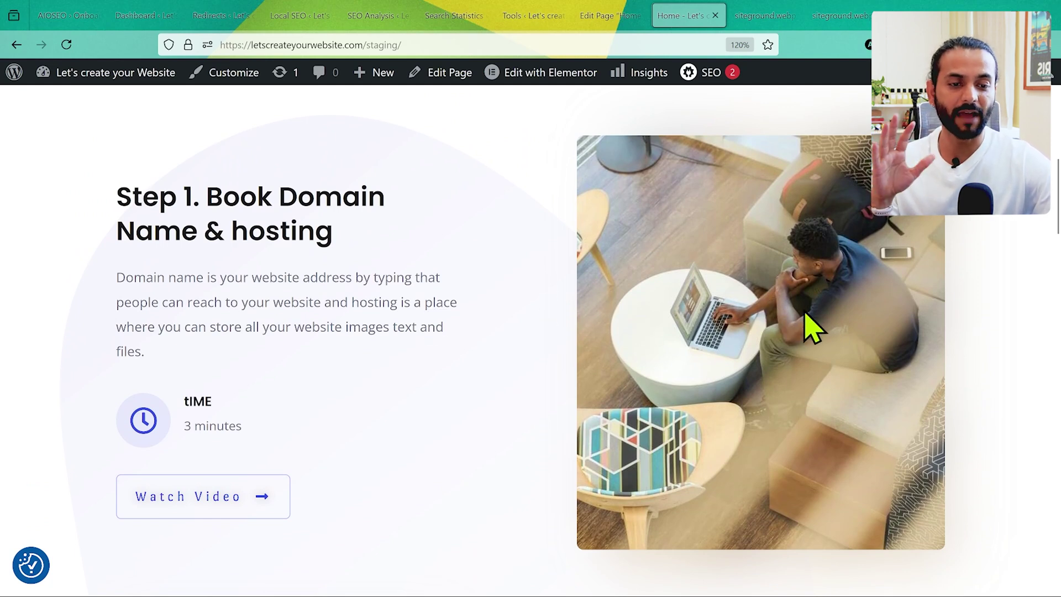
{"action": "mouse_move", "coordinate": [532, 75]}
{"action": "left_click", "coordinate": [531, 73]}
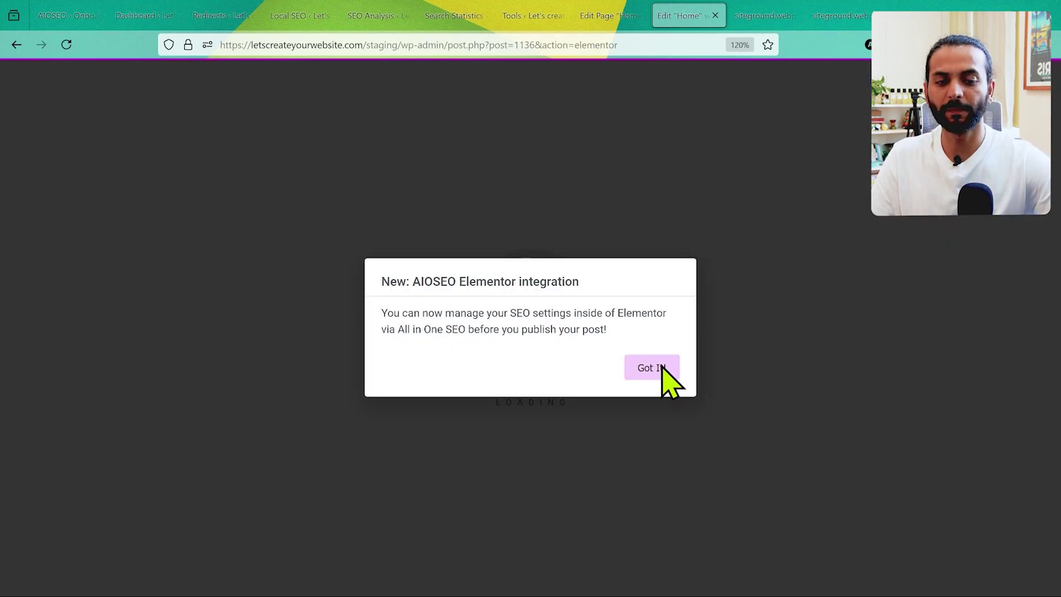
{"action": "left_click", "coordinate": [652, 367]}
{"action": "key", "text": "Escape"}
{"action": "scroll", "coordinate": [634, 422], "scroll_direction": "down", "scroll_amount": 5}
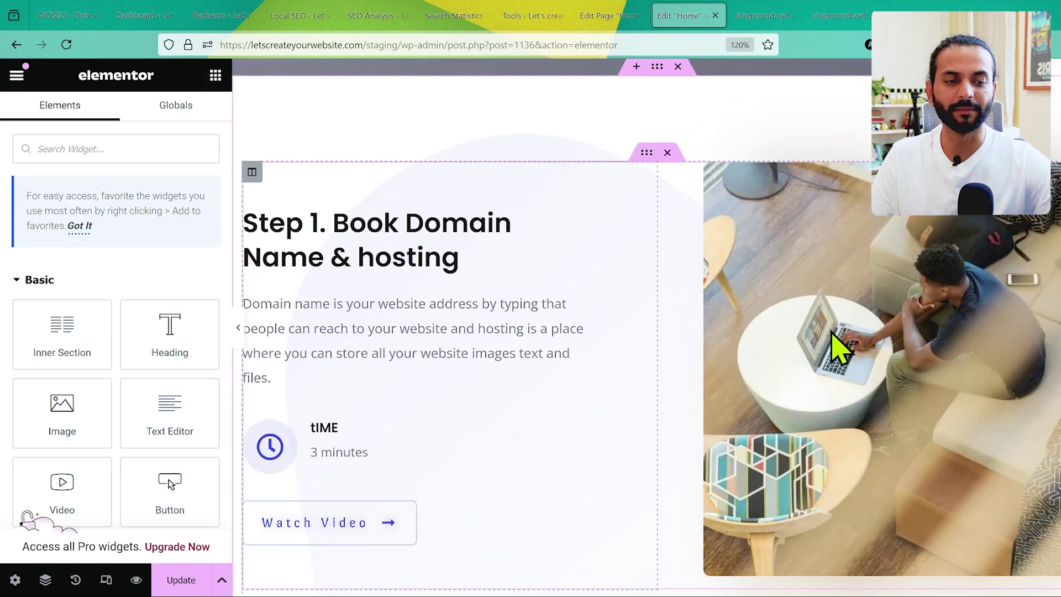
Step: Set the alt text of the image beside "Step 1. Book Domain Name & hosting" to "men working on laptop" and update the page
{"action": "double_click", "coordinate": [840, 346]}
{"action": "key", "text": "Escape"}
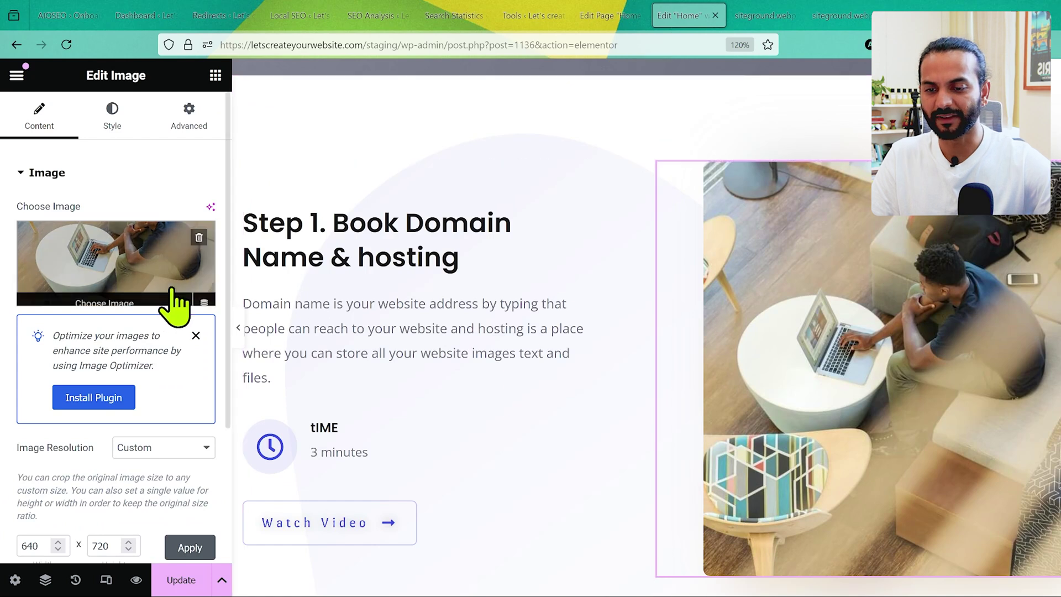
{"action": "left_click", "coordinate": [105, 263]}
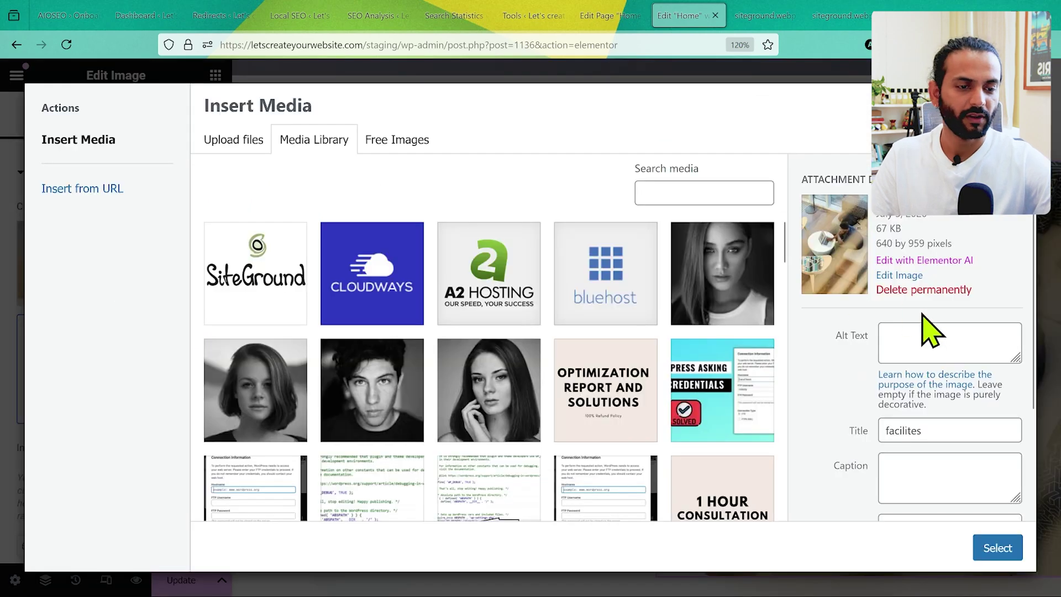
{"action": "left_click", "coordinate": [922, 341]}
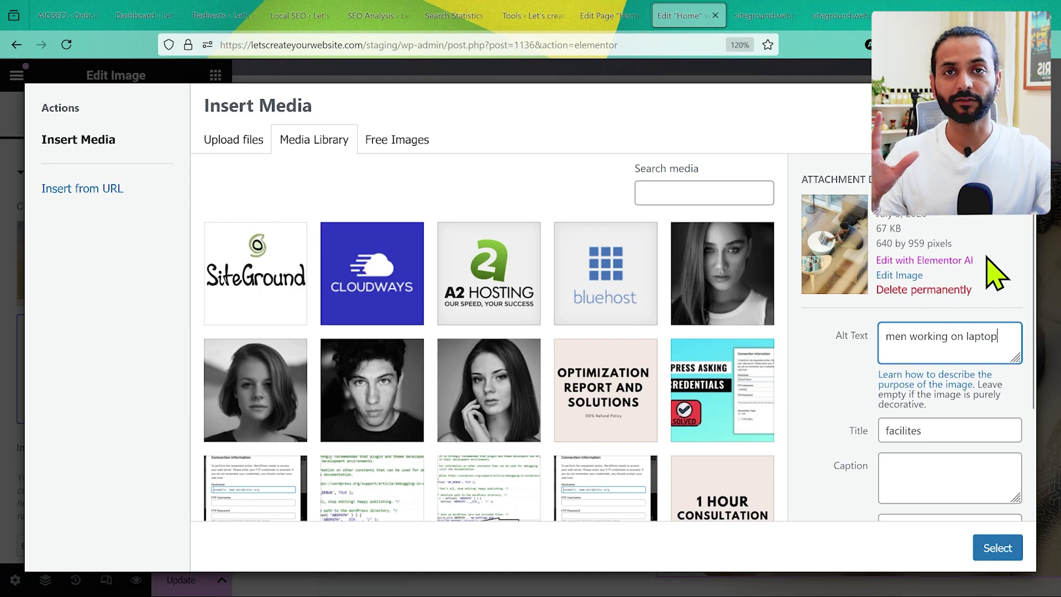
{"action": "left_click", "coordinate": [997, 547]}
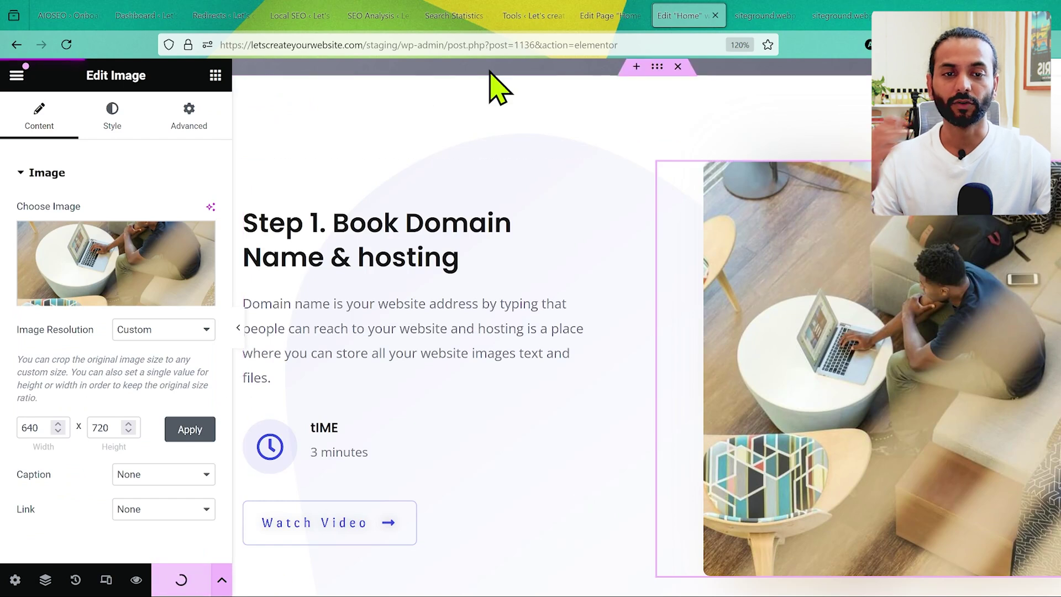
Step: Return to SEO Analysis and review the Advanced SEO, Performance and Security checks in the audit checklist
{"action": "mouse_move", "coordinate": [366, 17]}
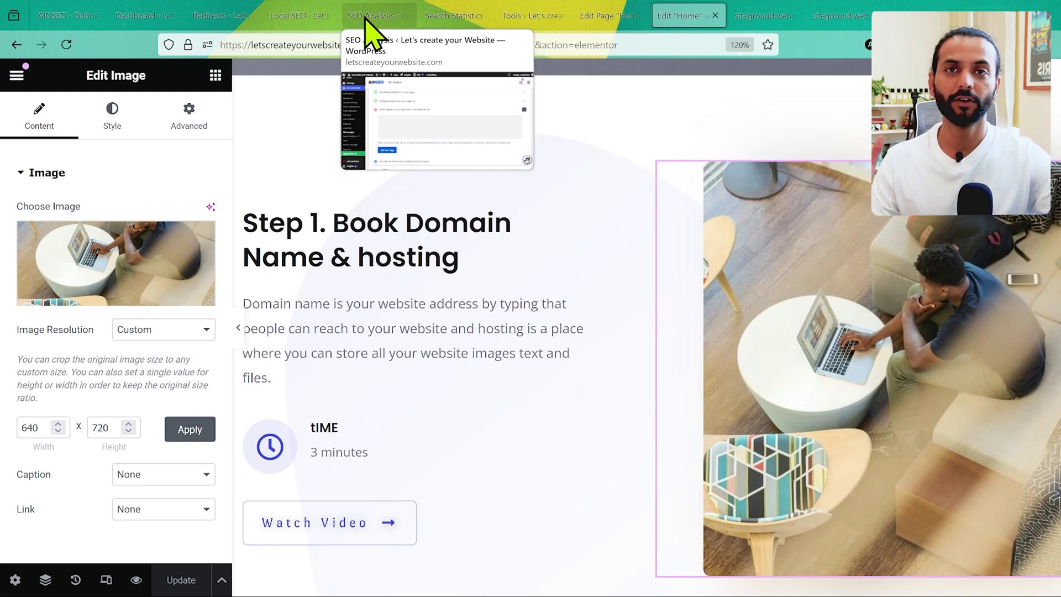
{"action": "left_click", "coordinate": [365, 16]}
{"action": "scroll", "coordinate": [415, 370], "scroll_direction": "up", "scroll_amount": 5}
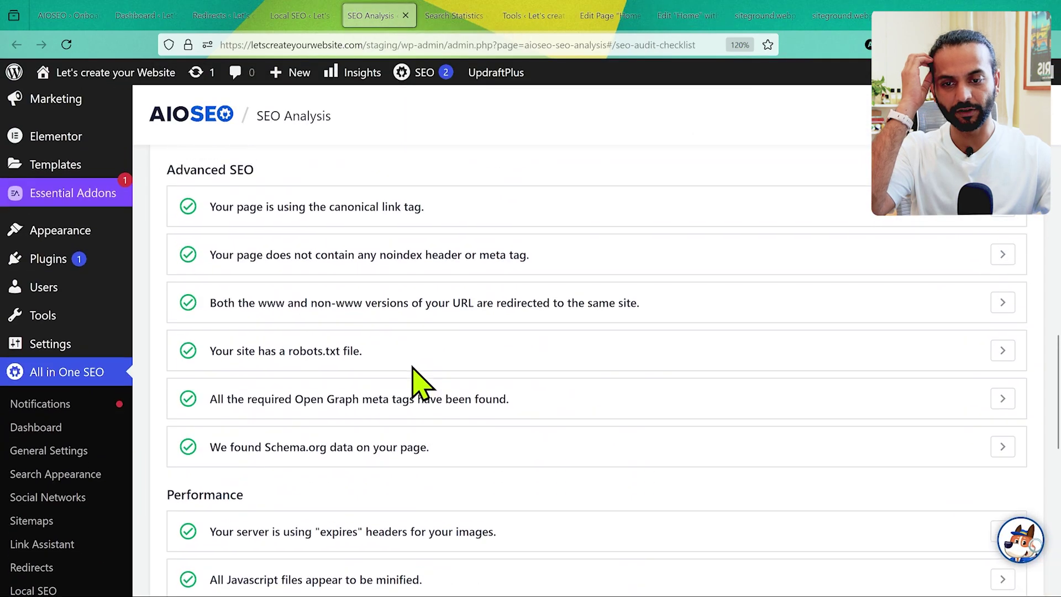
{"action": "scroll", "coordinate": [420, 382], "scroll_direction": "down", "scroll_amount": 1}
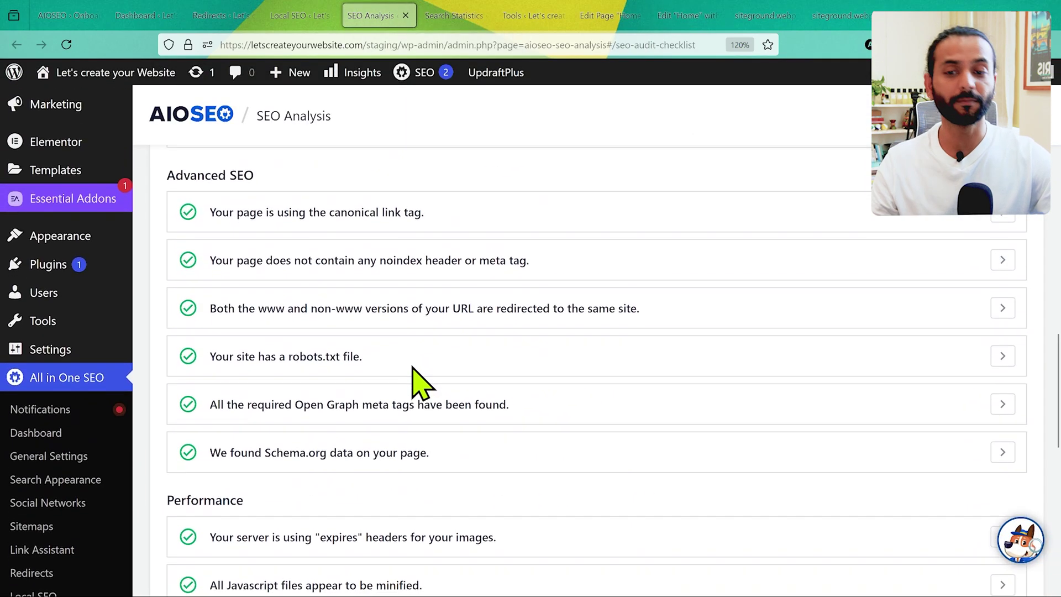
{"action": "scroll", "coordinate": [415, 376], "scroll_direction": "down", "scroll_amount": 5}
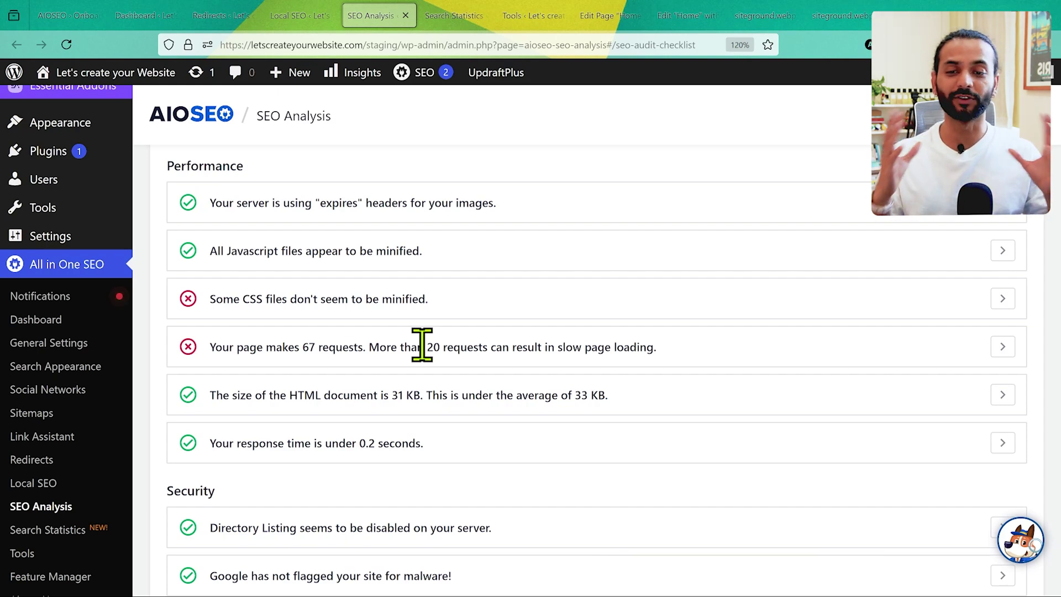
{"action": "scroll", "coordinate": [421, 343], "scroll_direction": "down", "scroll_amount": 3}
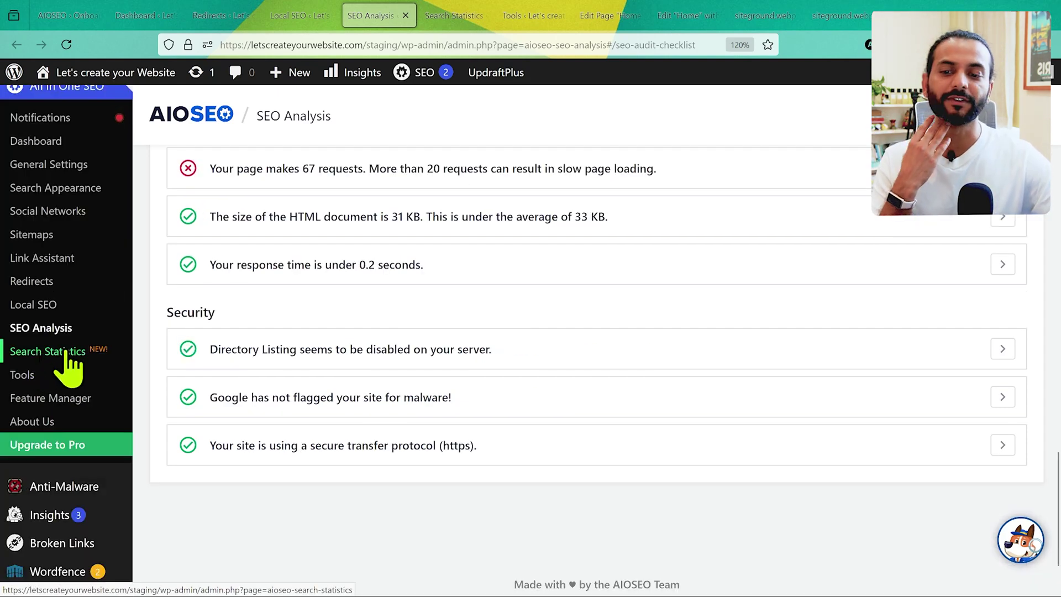
Step: Open the Robots.txt Editor in the AIOSEO Tools, preview the site's robots.txt file and return to the editor
{"action": "left_click", "coordinate": [35, 378]}
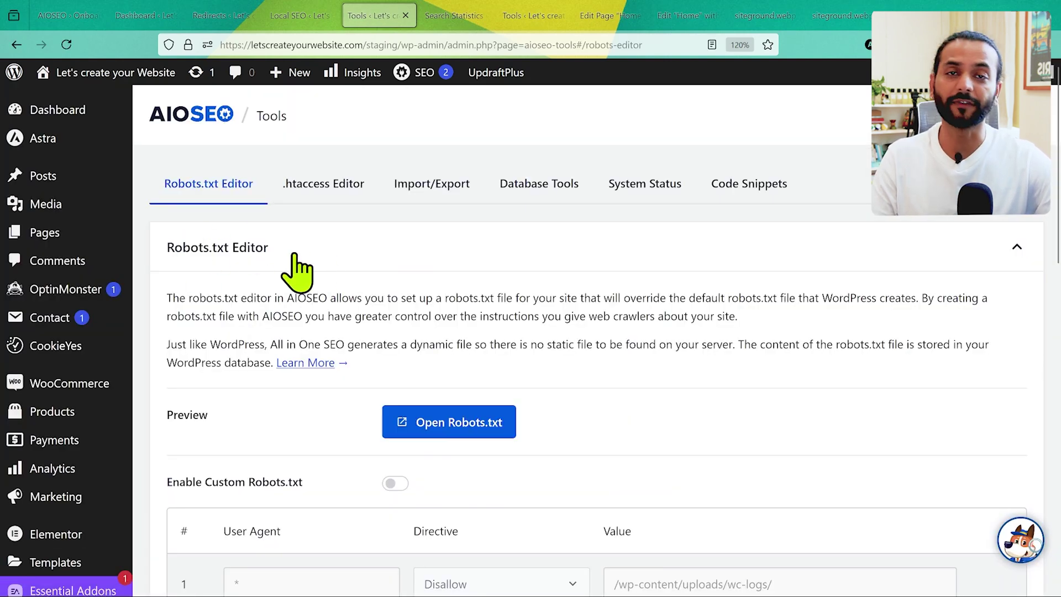
{"action": "left_click", "coordinate": [464, 429]}
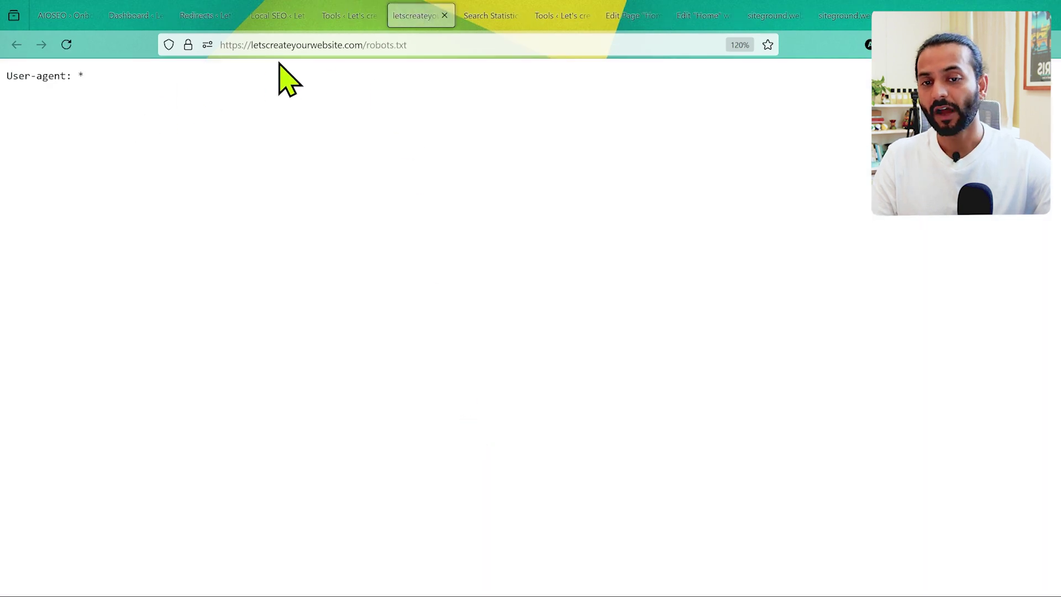
{"action": "left_click", "coordinate": [349, 16]}
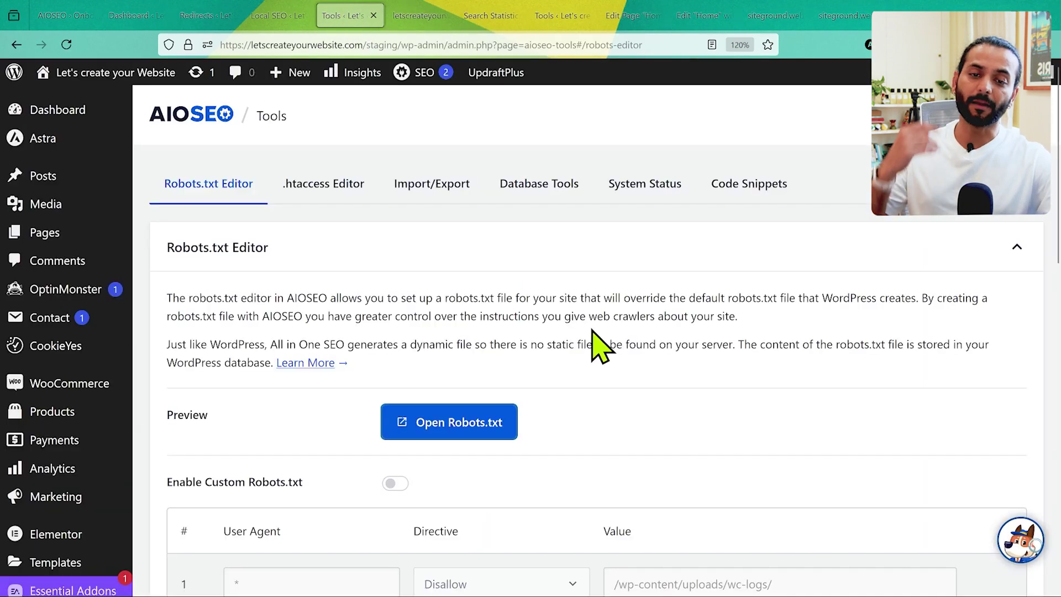
Step: Examine the Robots.txt Editor page, including the Enable Custom Robots.txt option, rule table and Custom Robots.txt Preview
{"action": "scroll", "coordinate": [600, 350], "scroll_direction": "down", "scroll_amount": 1}
{"action": "scroll", "coordinate": [514, 328], "scroll_direction": "up", "scroll_amount": 1}
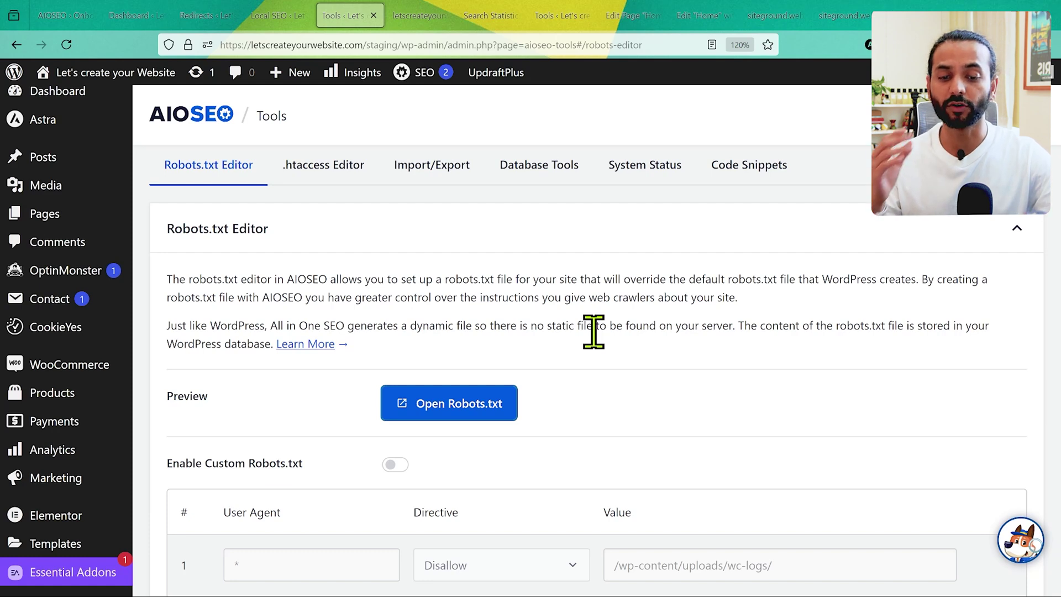
{"action": "scroll", "coordinate": [593, 332], "scroll_direction": "down", "scroll_amount": 10}
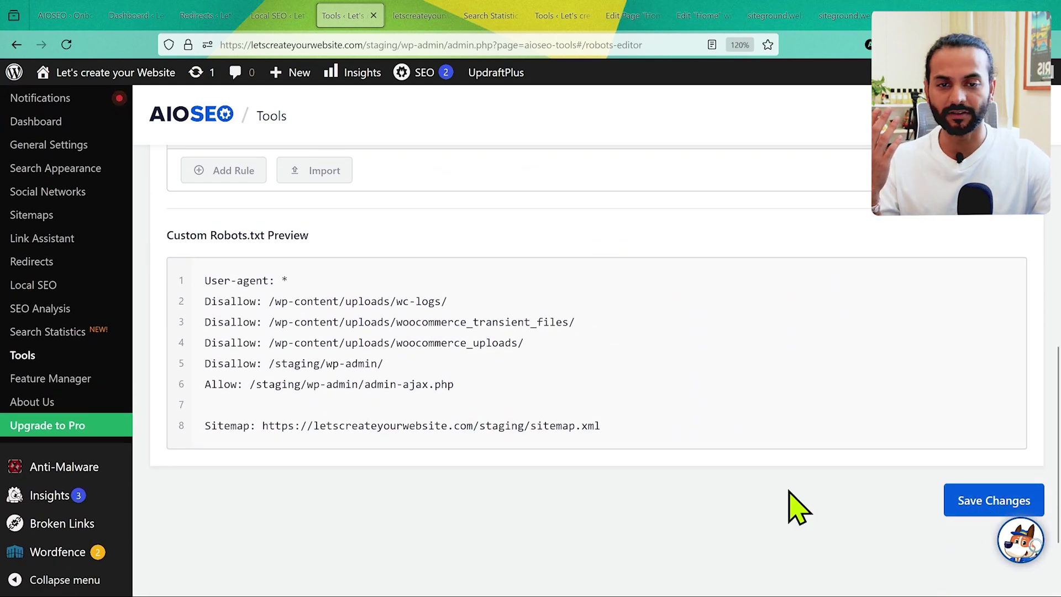
{"action": "scroll", "coordinate": [795, 506], "scroll_direction": "up", "scroll_amount": 10}
{"action": "scroll", "coordinate": [326, 205], "scroll_direction": "down", "scroll_amount": 1}
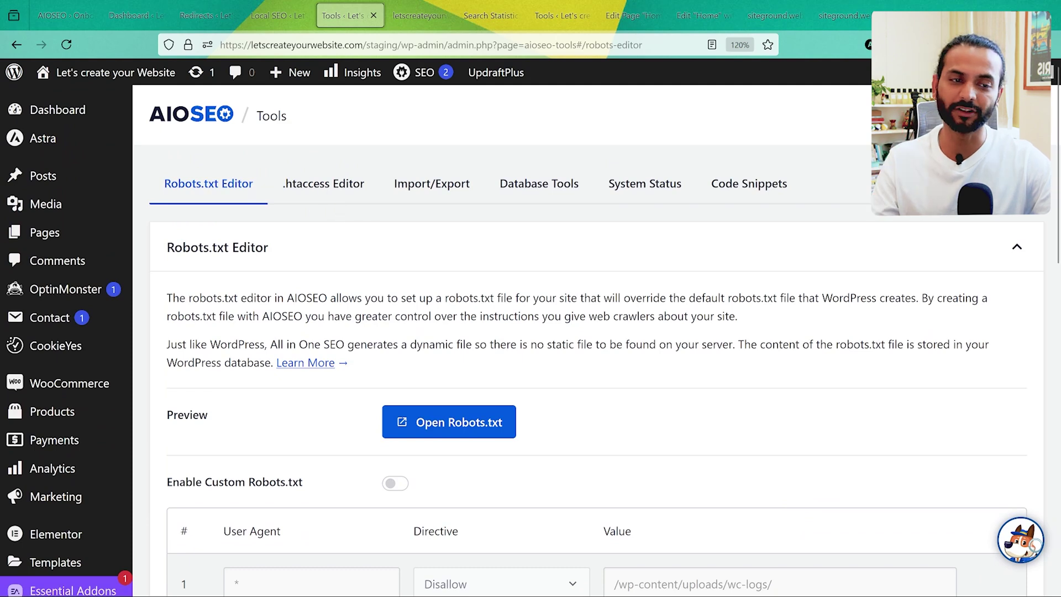